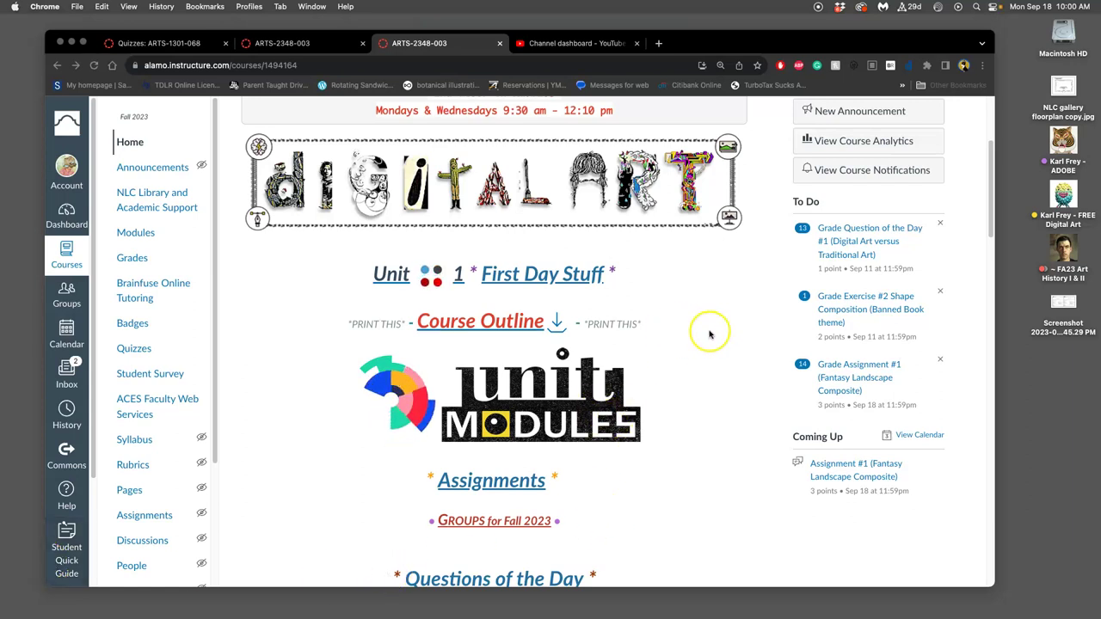
# Open the course outline PDF from the Canvas course page.
pyautogui.scroll(2, 659, 327)
pyautogui.scroll(-2, 659, 325)
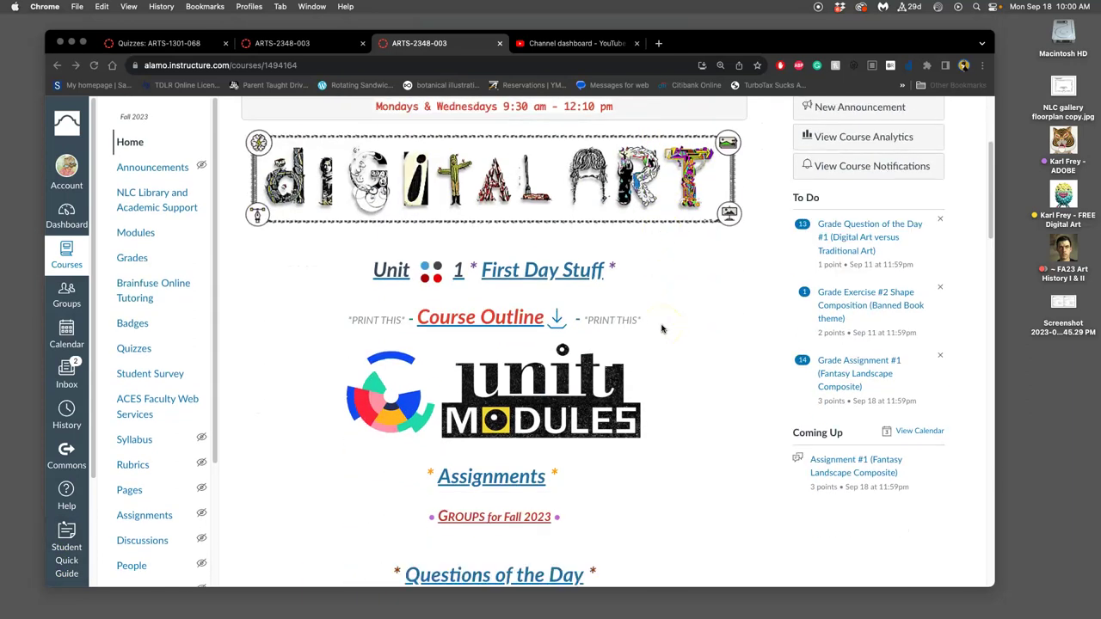
pyautogui.scroll(1, 663, 330)
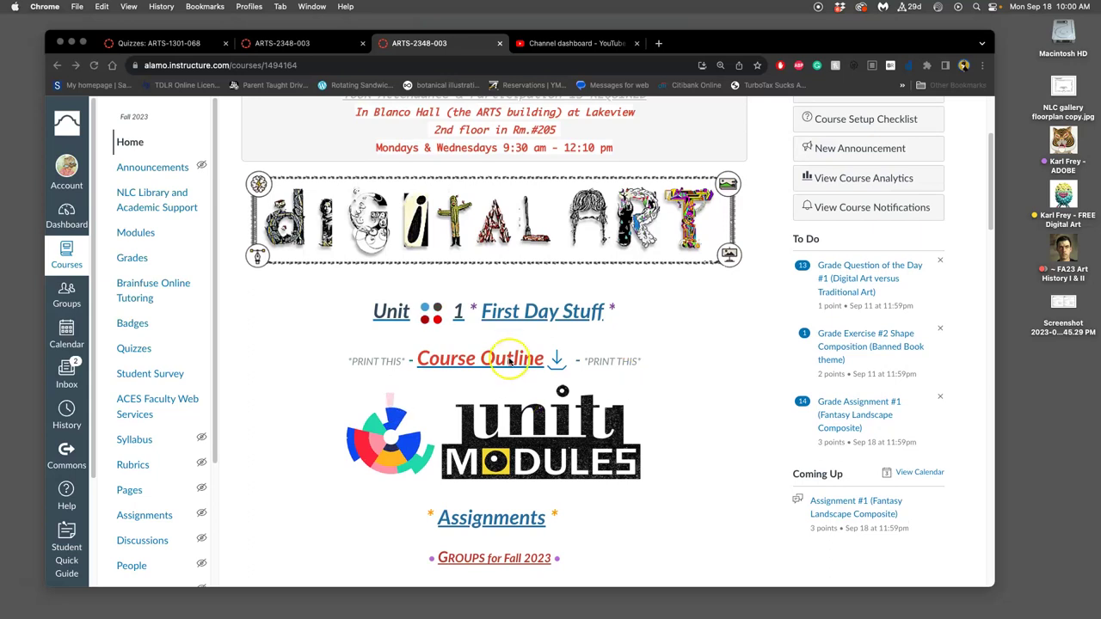
pyautogui.click(514, 364)
pyautogui.click(514, 365)
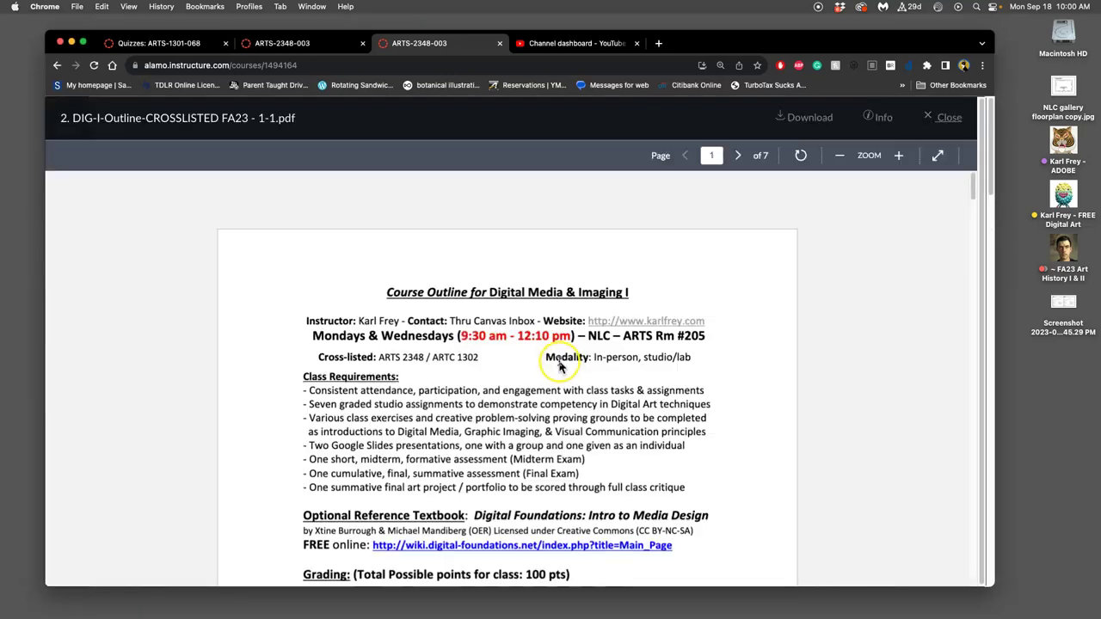
# Open the Sept. 18 Chapter 7 CS4 Digital Foundations reading link in a new tab.
pyautogui.scroll(-10, 565, 370)
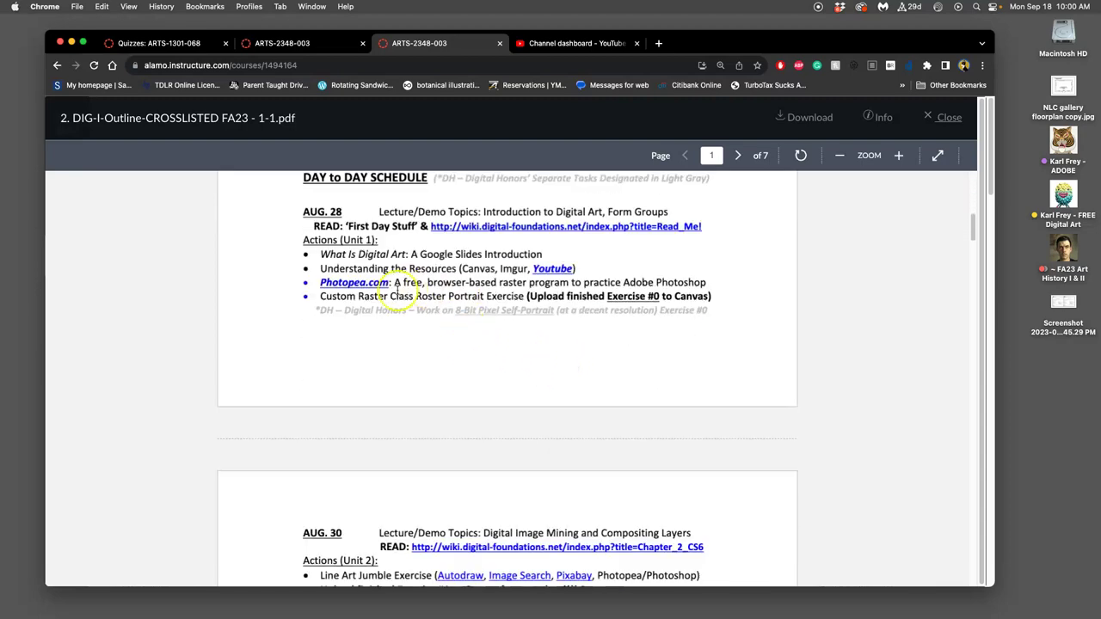
pyautogui.scroll(-9, 467, 338)
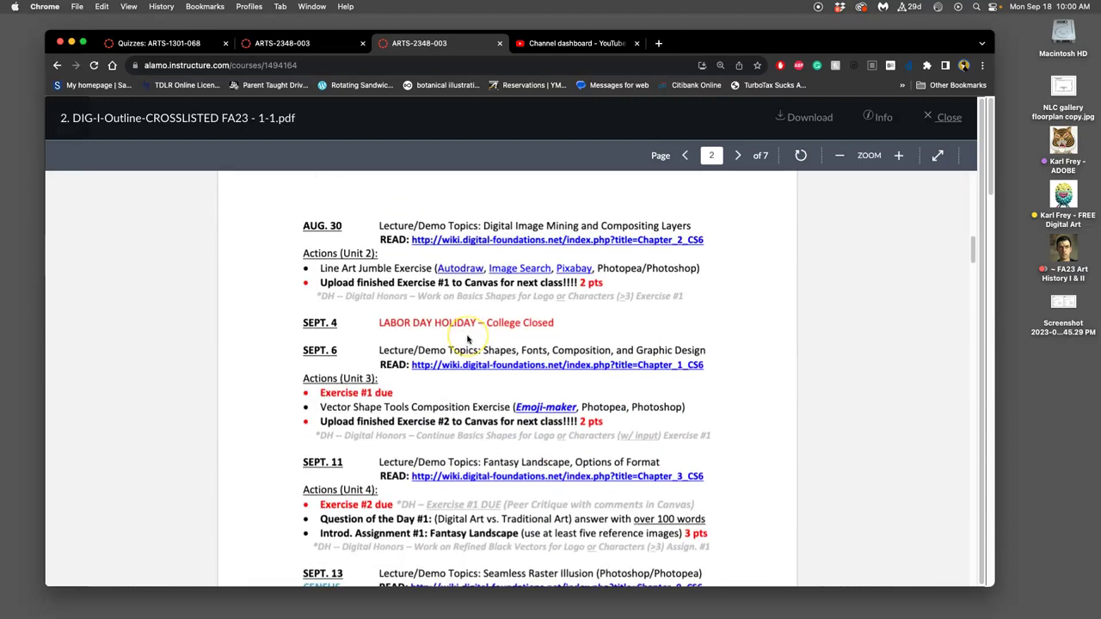
pyautogui.scroll(-9, 467, 340)
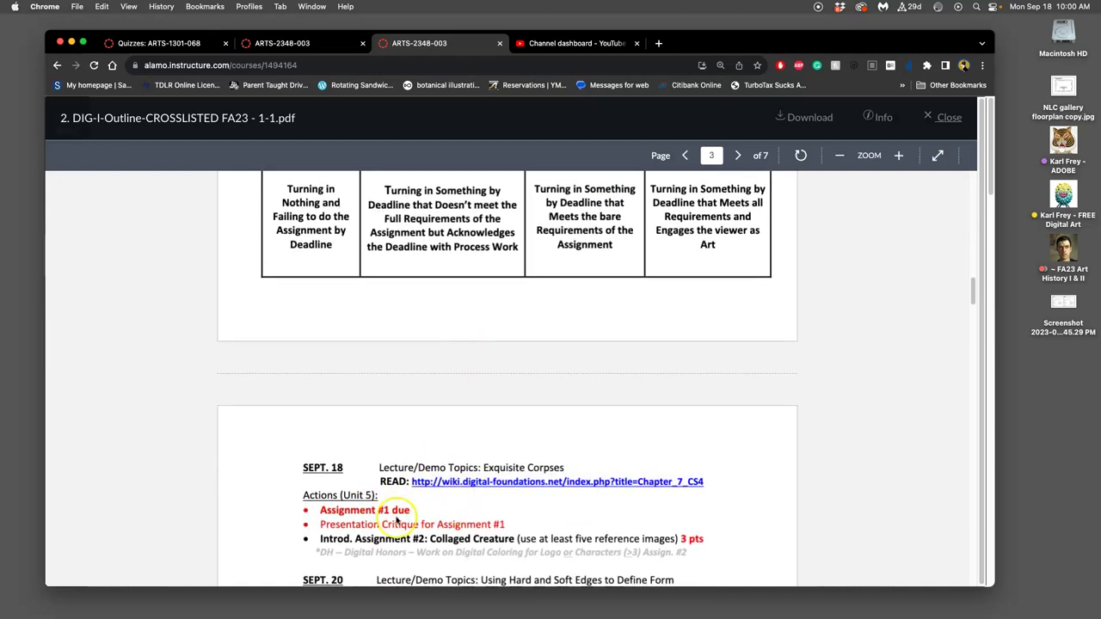
pyautogui.scroll(-1, 474, 520)
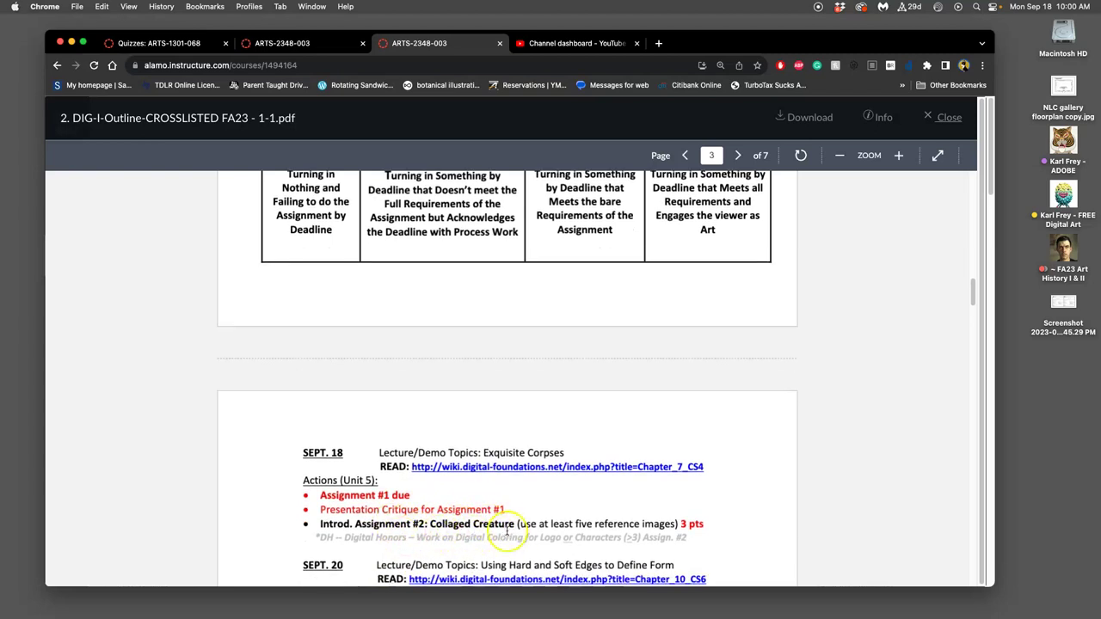
pyautogui.scroll(1, 519, 516)
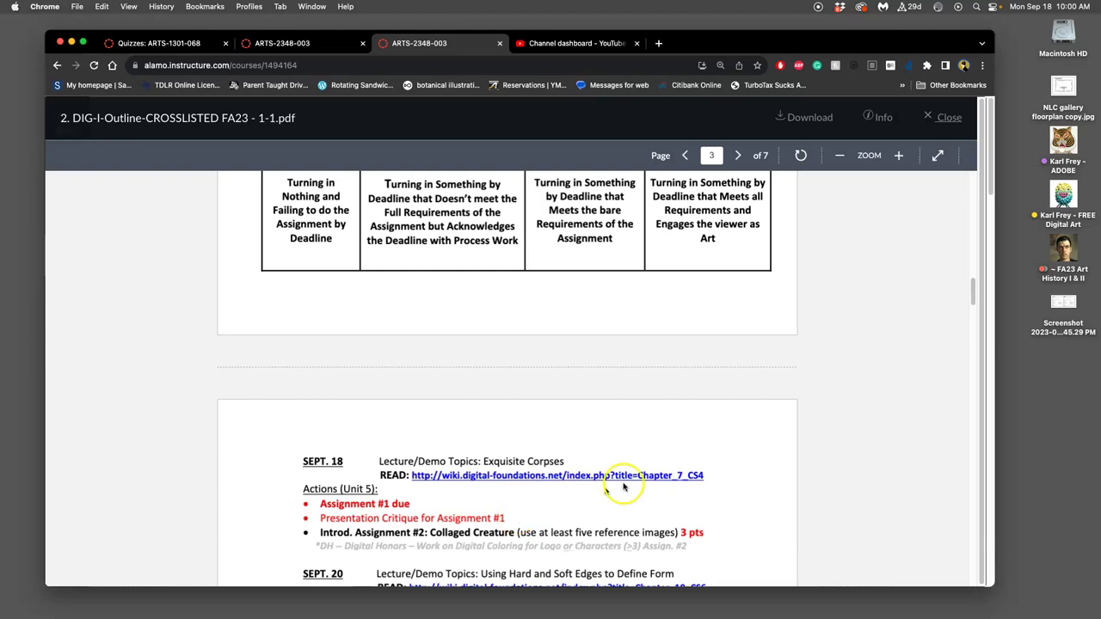
pyautogui.rightClick(558, 478)
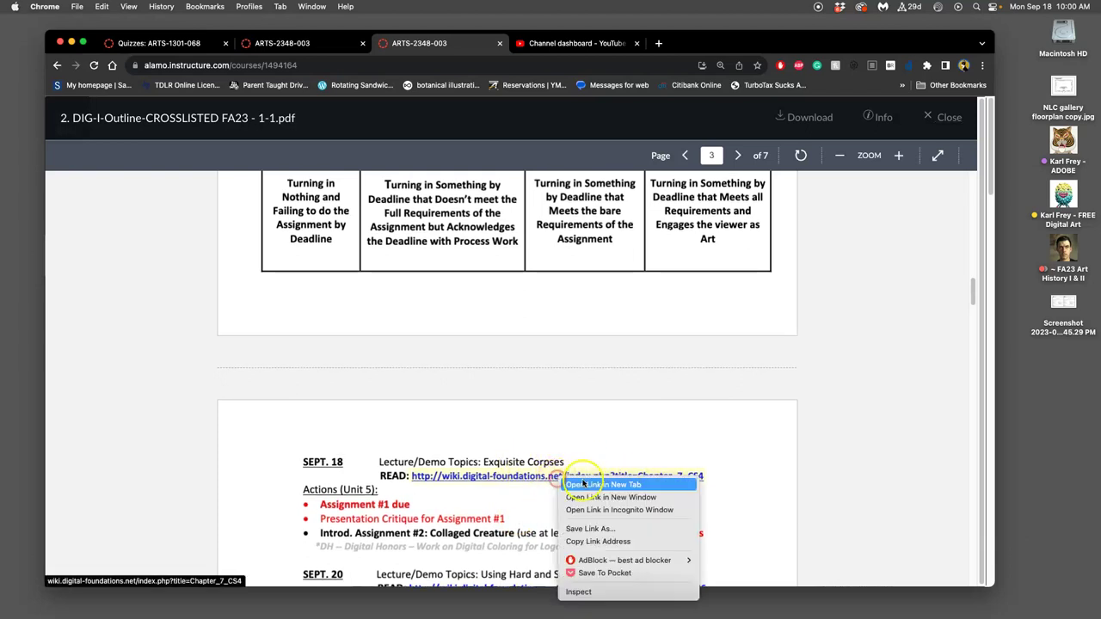
pyautogui.click(602, 485)
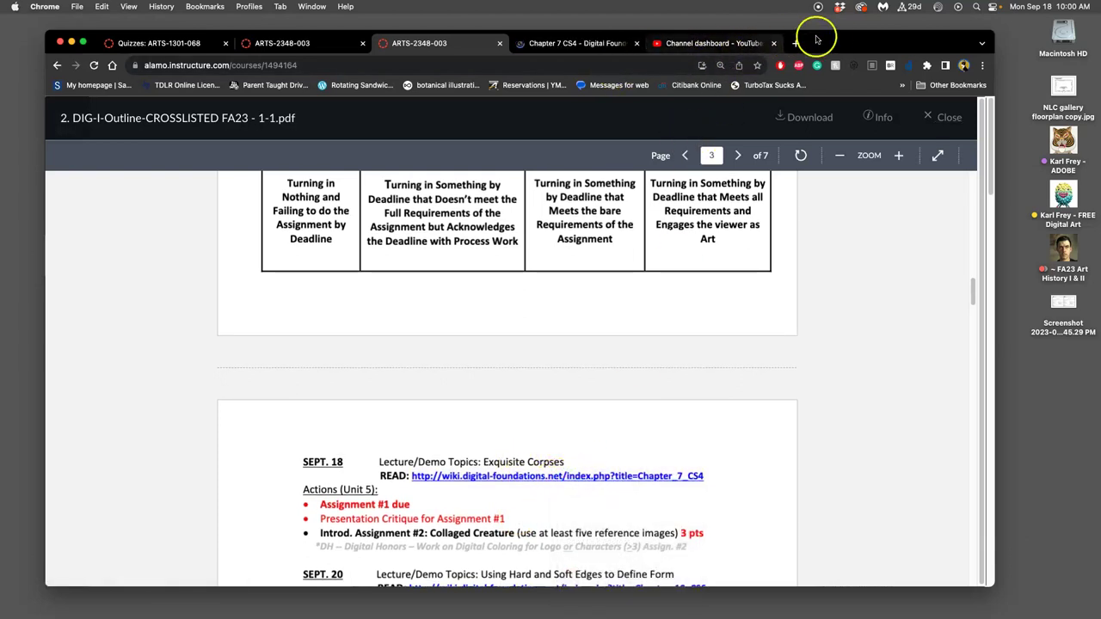
pyautogui.moveTo(833, 35); pyautogui.dragTo(832, 55)
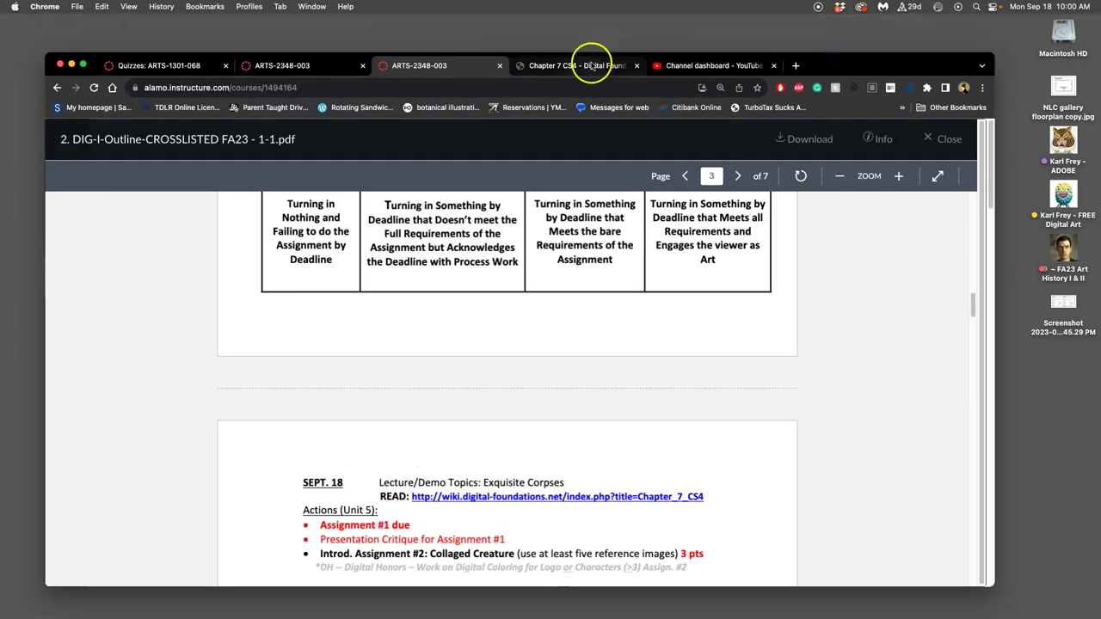
# Switch to the Chapter 7 CS4 wiki tab and skim down through the page.
pyautogui.click(628, 65)
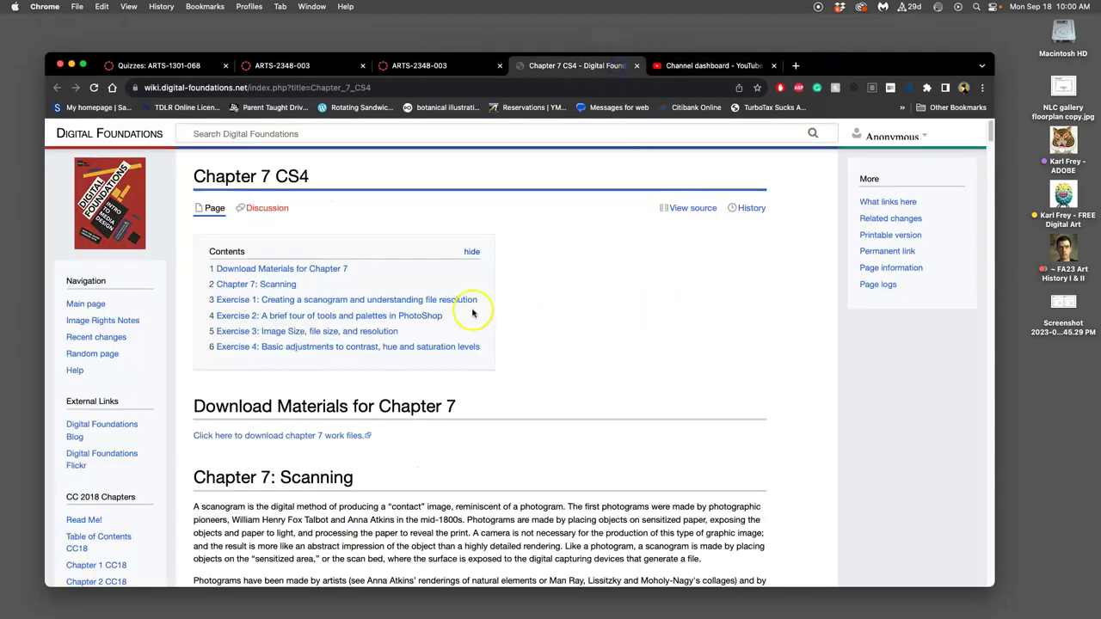
pyautogui.scroll(-2, 533, 313)
pyautogui.scroll(-12, 533, 312)
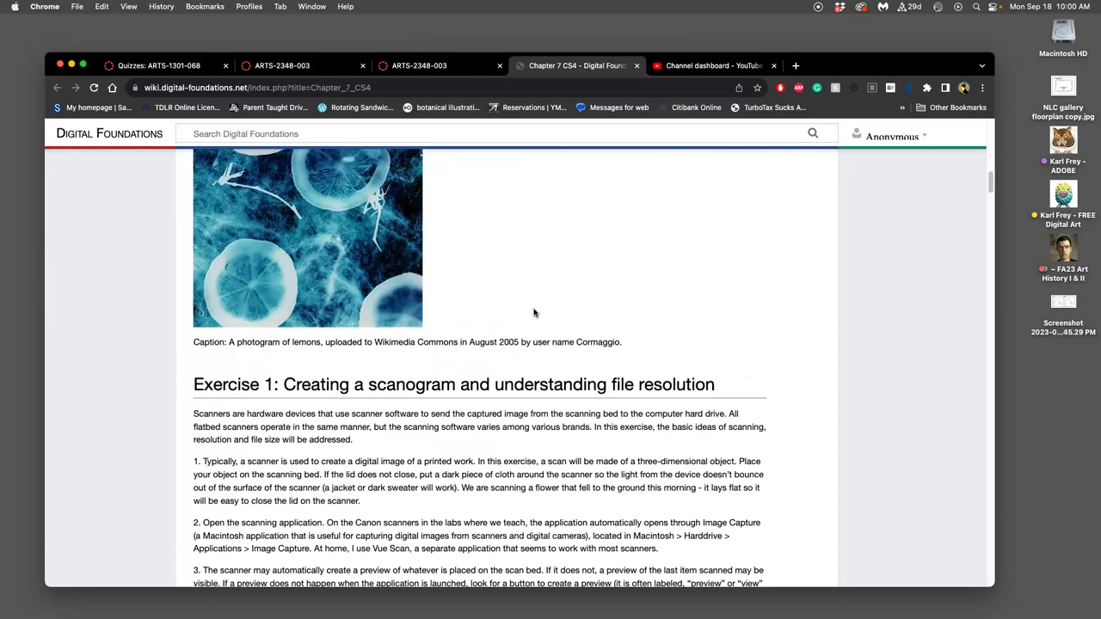
pyautogui.scroll(-15, 533, 313)
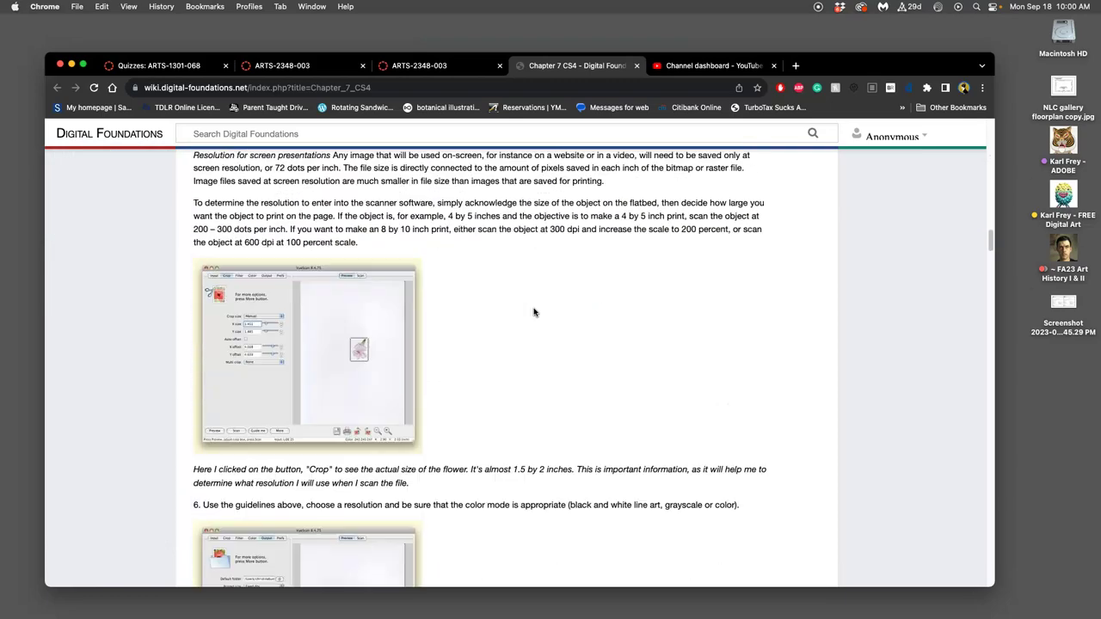
pyautogui.scroll(-20, 533, 312)
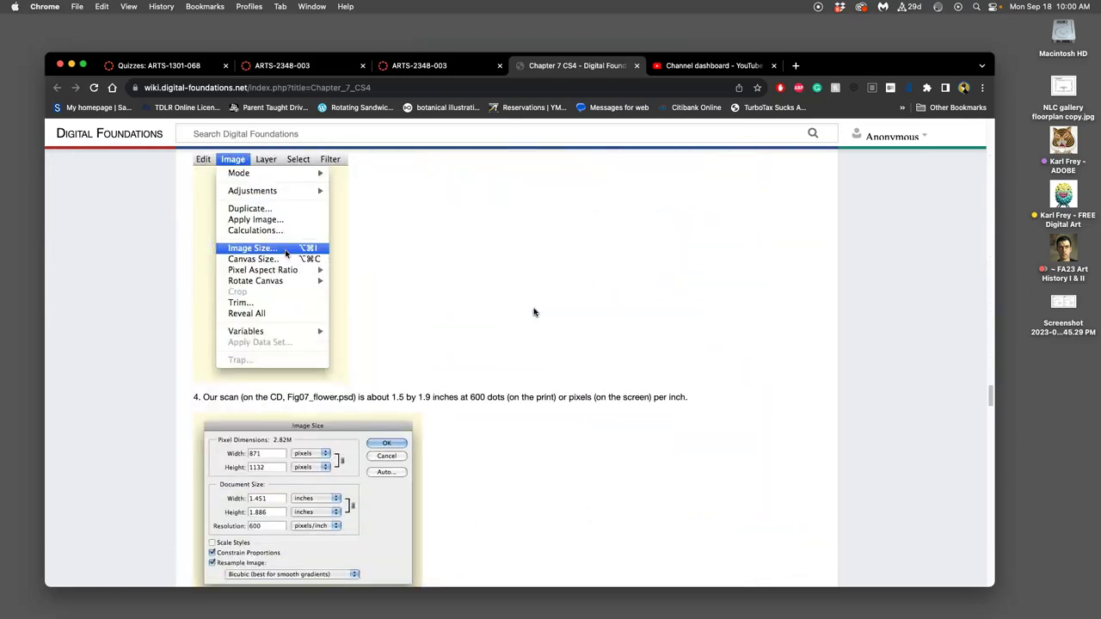
pyautogui.scroll(20, 533, 312)
# Close the Chapter 7 wiki tab and review the outline's rubric.
pyautogui.click(636, 66)
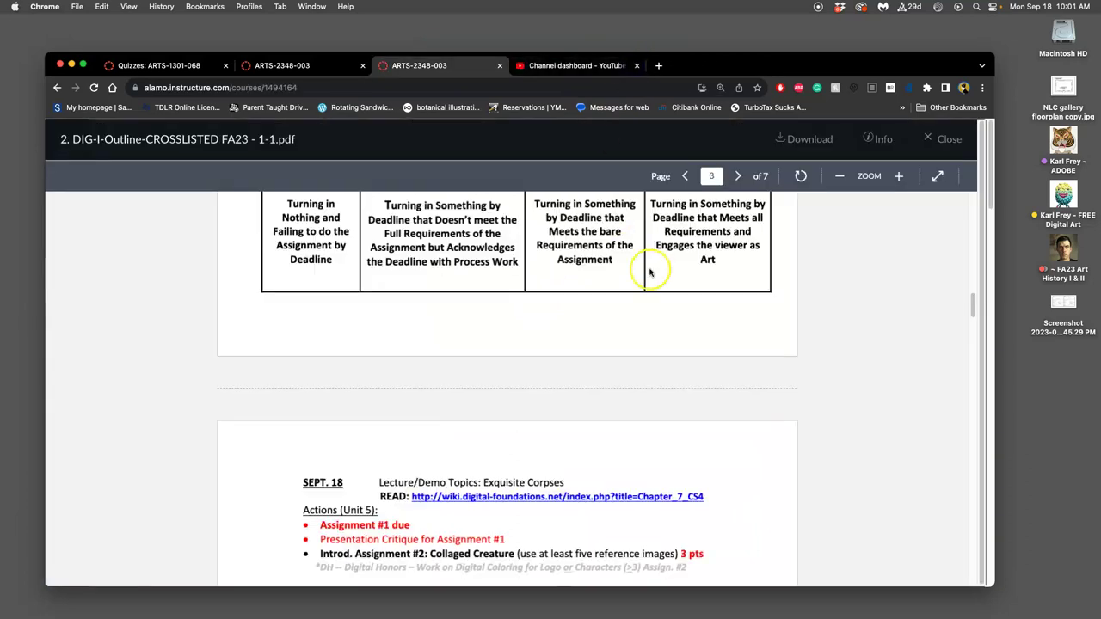
pyautogui.scroll(-2, 668, 379)
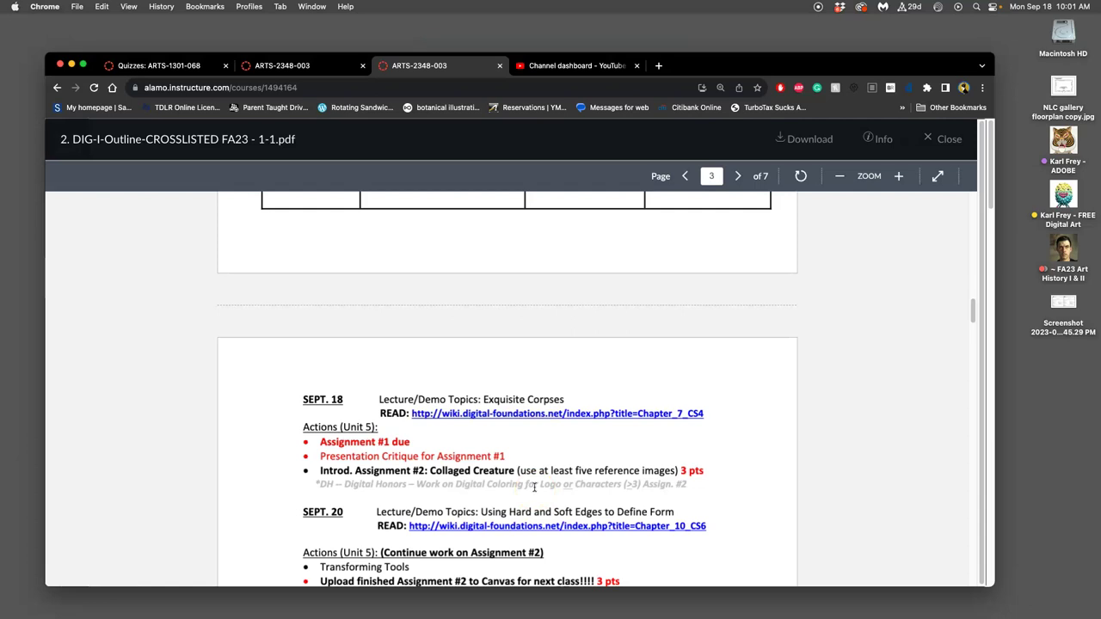
pyautogui.scroll(1, 534, 486)
pyautogui.click(641, 517)
# Look over the September schedule, then close the course outline preview.
pyautogui.scroll(1, 586, 477)
pyautogui.scroll(10, 390, 481)
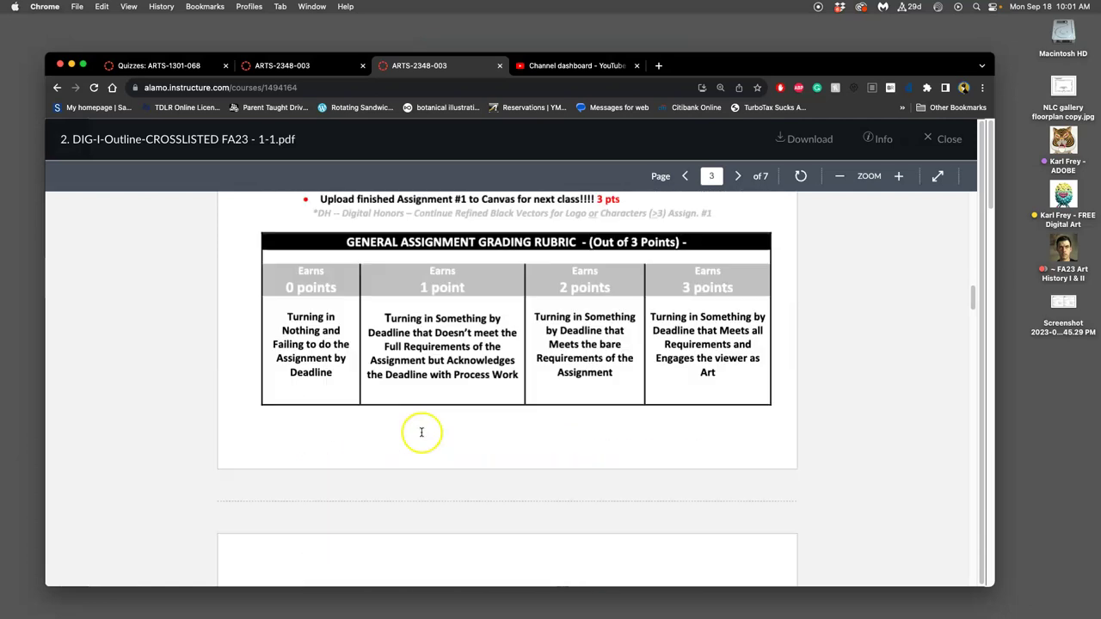
pyautogui.scroll(-5, 676, 440)
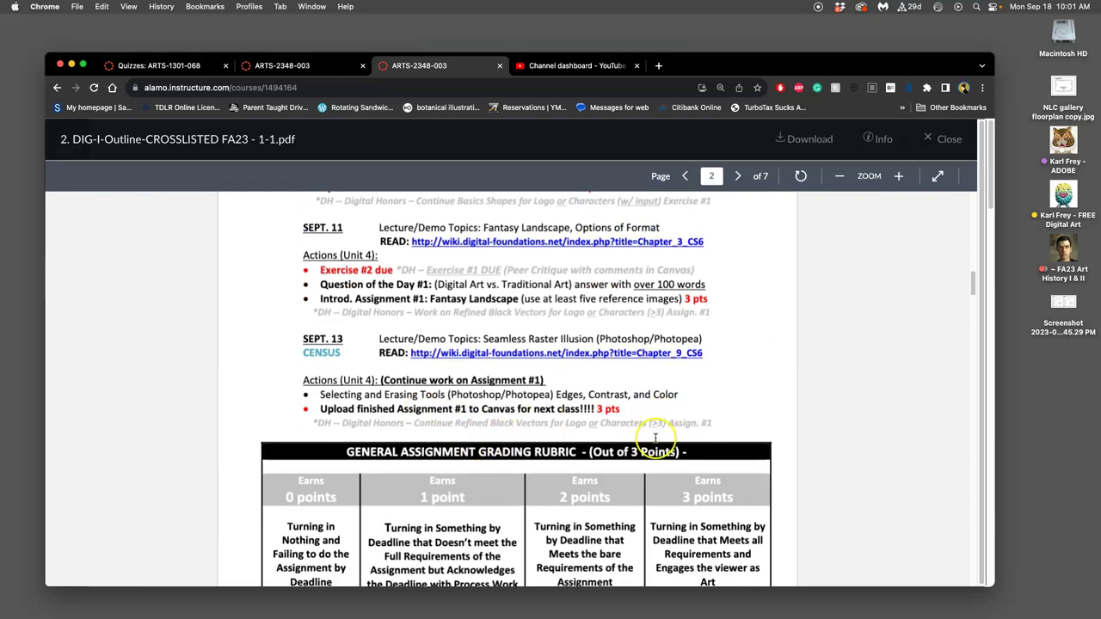
pyautogui.scroll(-10, 573, 425)
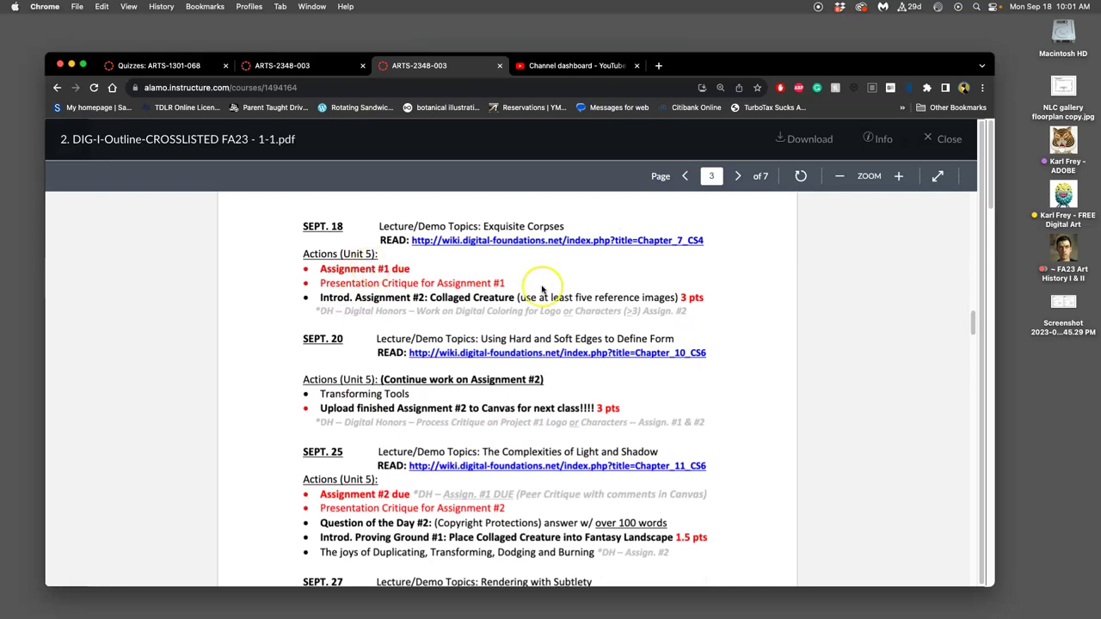
pyautogui.click(946, 138)
pyautogui.scroll(-5, 550, 364)
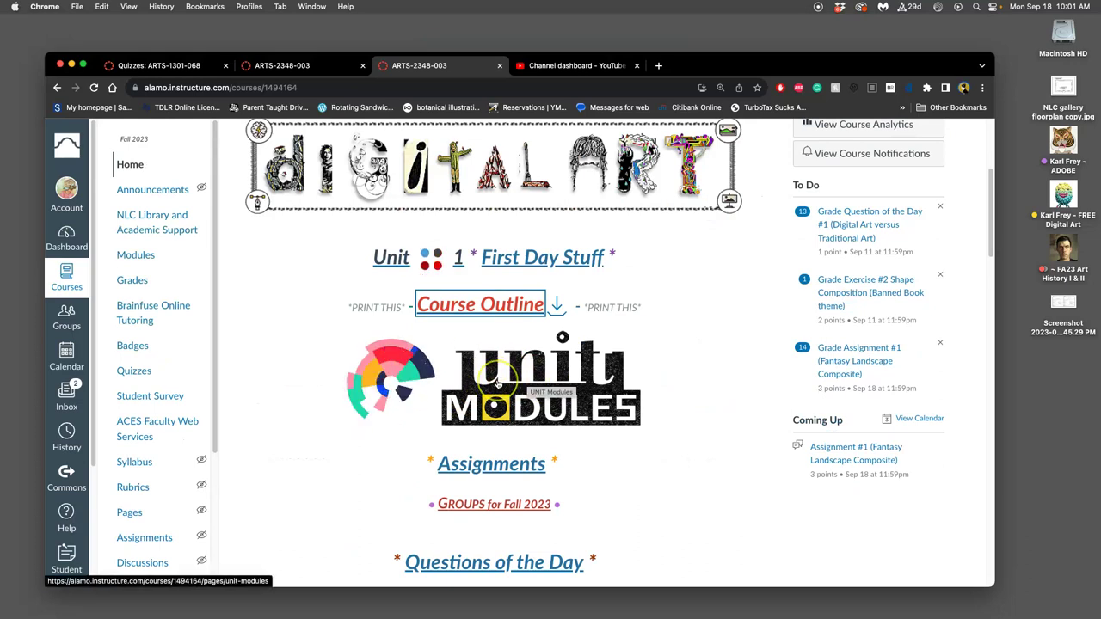
# Open the Unit Modules link in a new tab and scroll through it.
pyautogui.rightClick(496, 384)
pyautogui.click(533, 384)
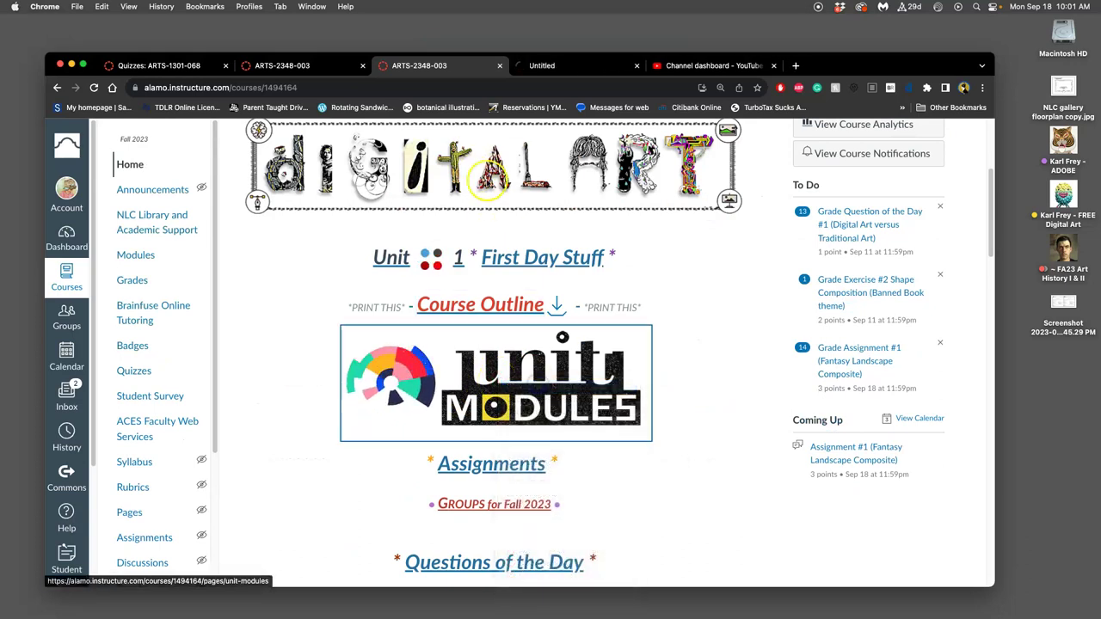
pyautogui.click(568, 65)
pyautogui.scroll(-3, 634, 408)
pyautogui.scroll(-1, 634, 413)
# Back on the course tab, show the Modules list scrolled to Units 3–5.
pyautogui.click(441, 66)
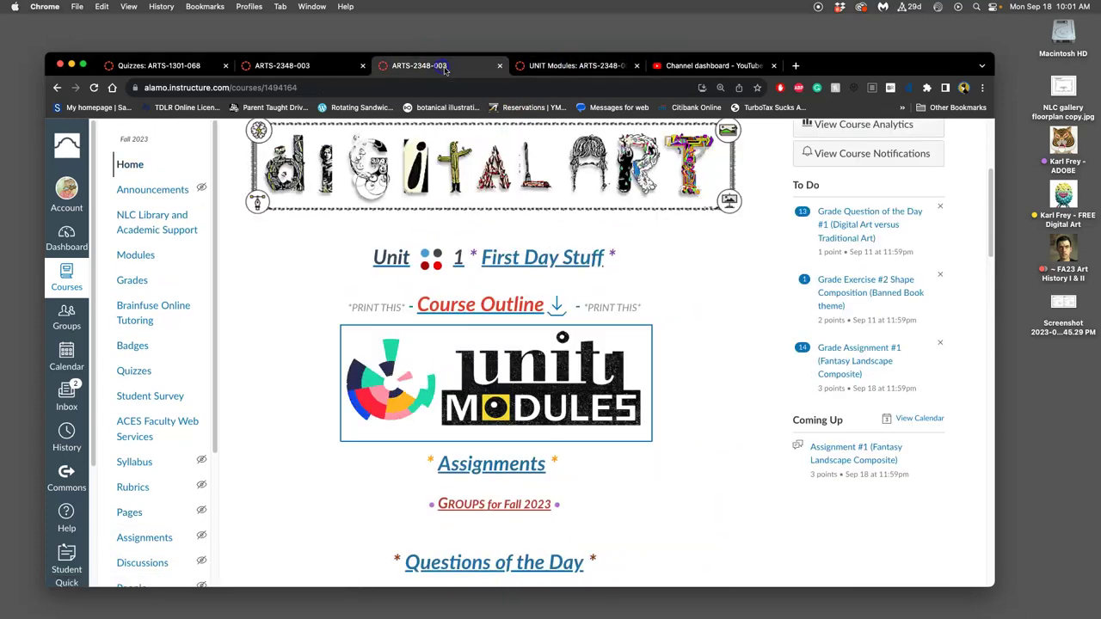
pyautogui.click(136, 255)
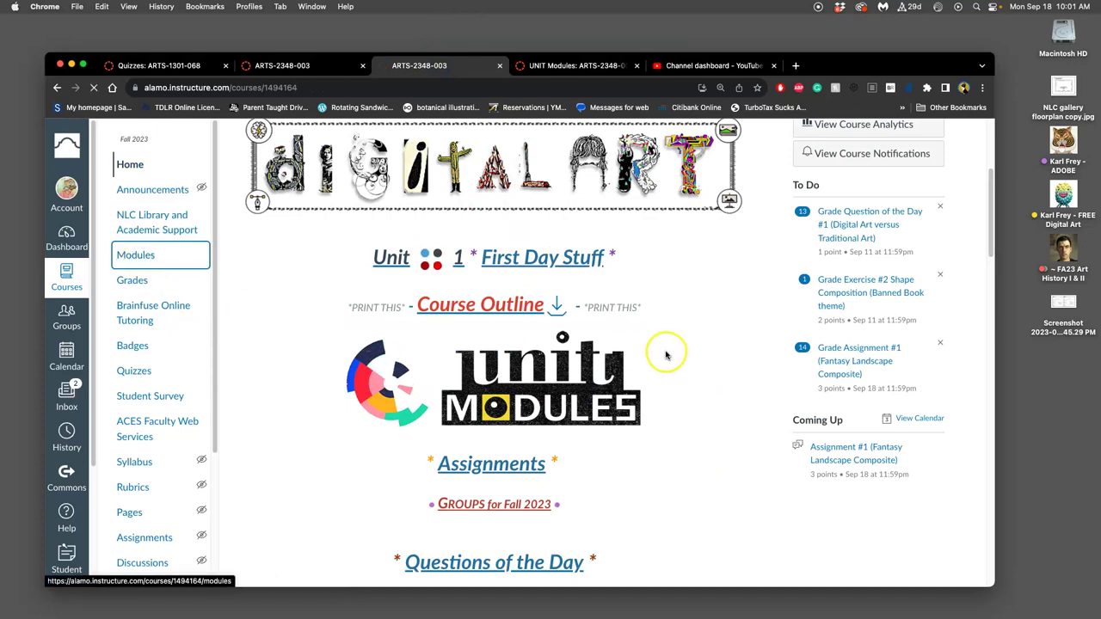
pyautogui.scroll(-5, 607, 335)
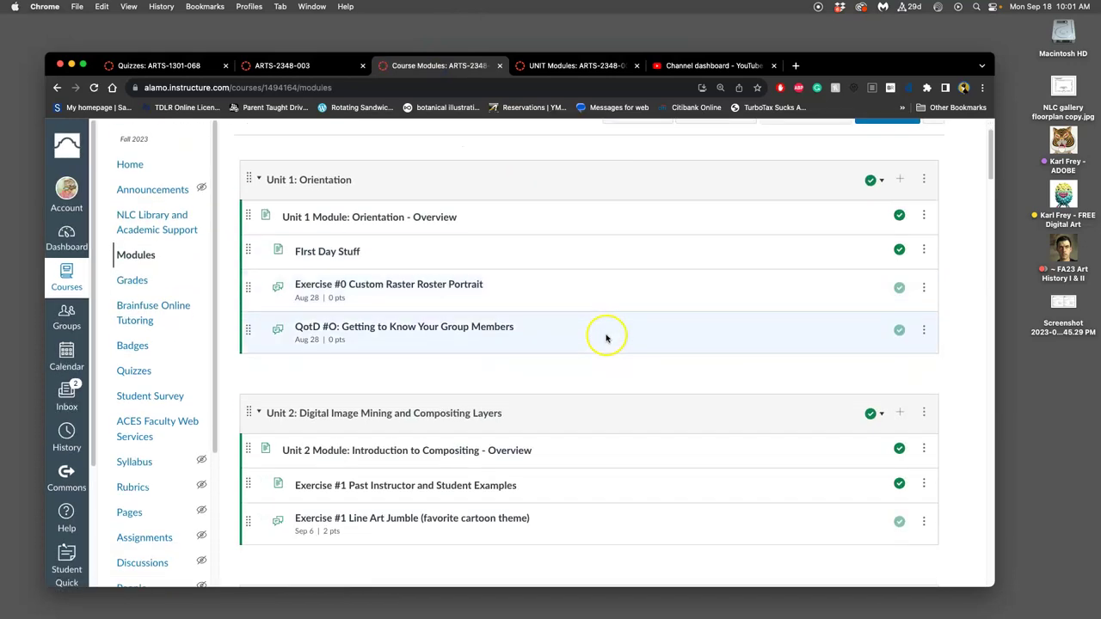
pyautogui.scroll(-5, 604, 337)
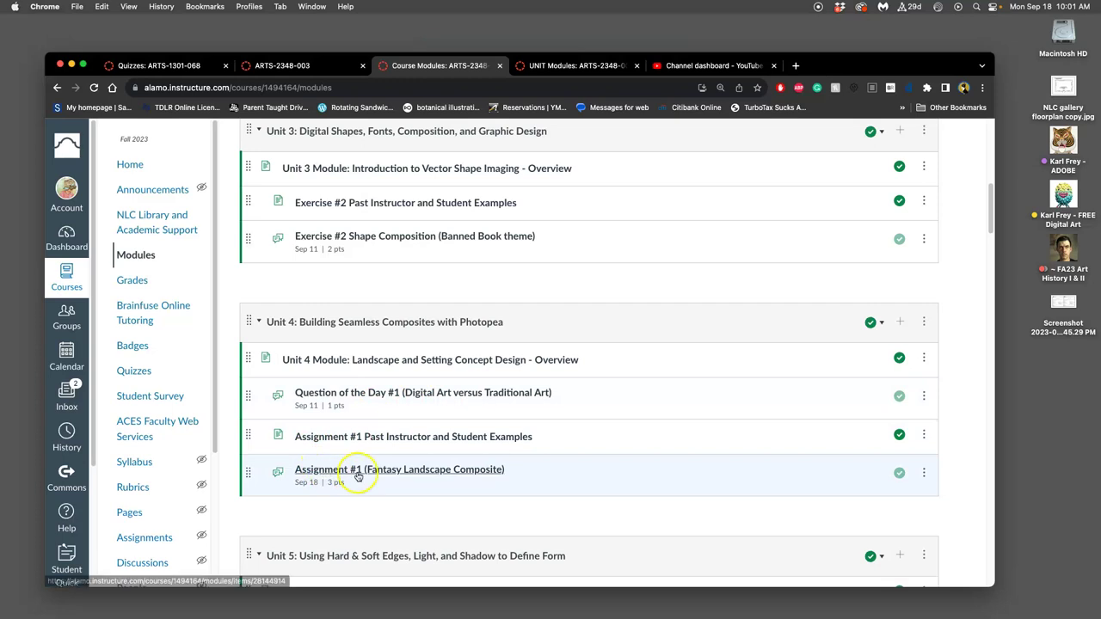
# Open Assignment #1 and go to the Question of the Day #1 discussion.
pyautogui.click(417, 473)
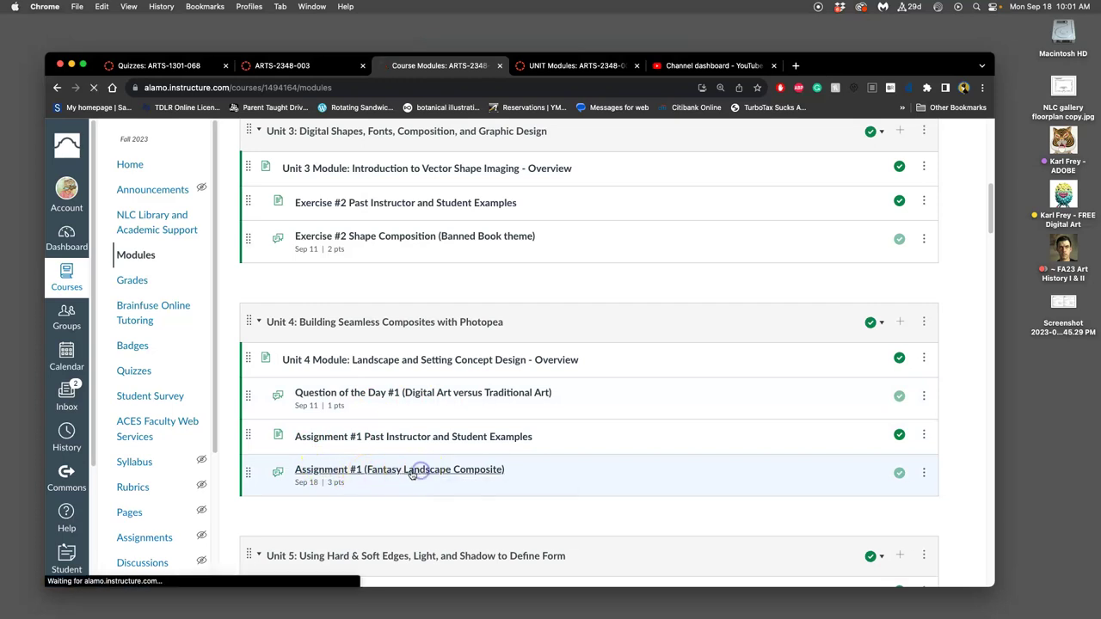
pyautogui.click(453, 372)
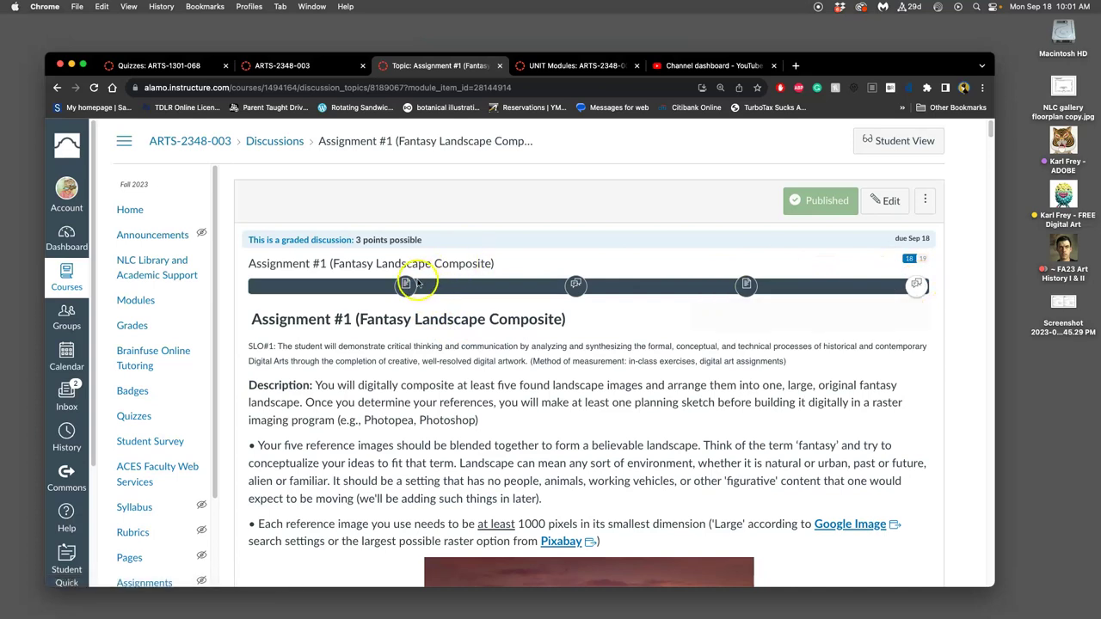
pyautogui.click(578, 287)
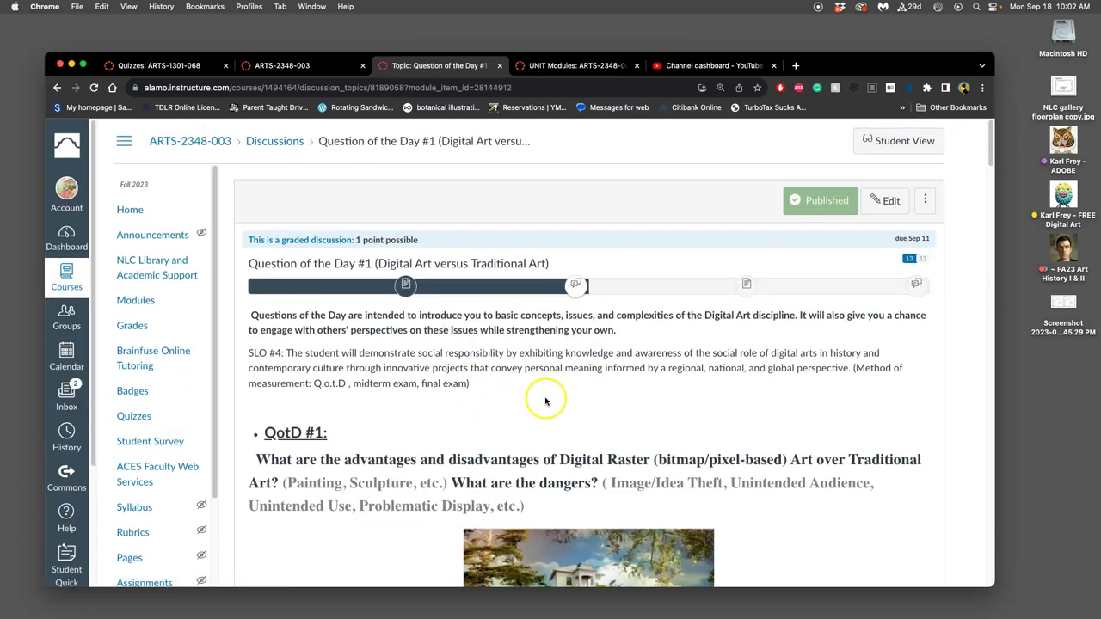
# Read through the Question of the Day #1 discussion and advance to the next module item.
pyautogui.scroll(-3, 530, 382)
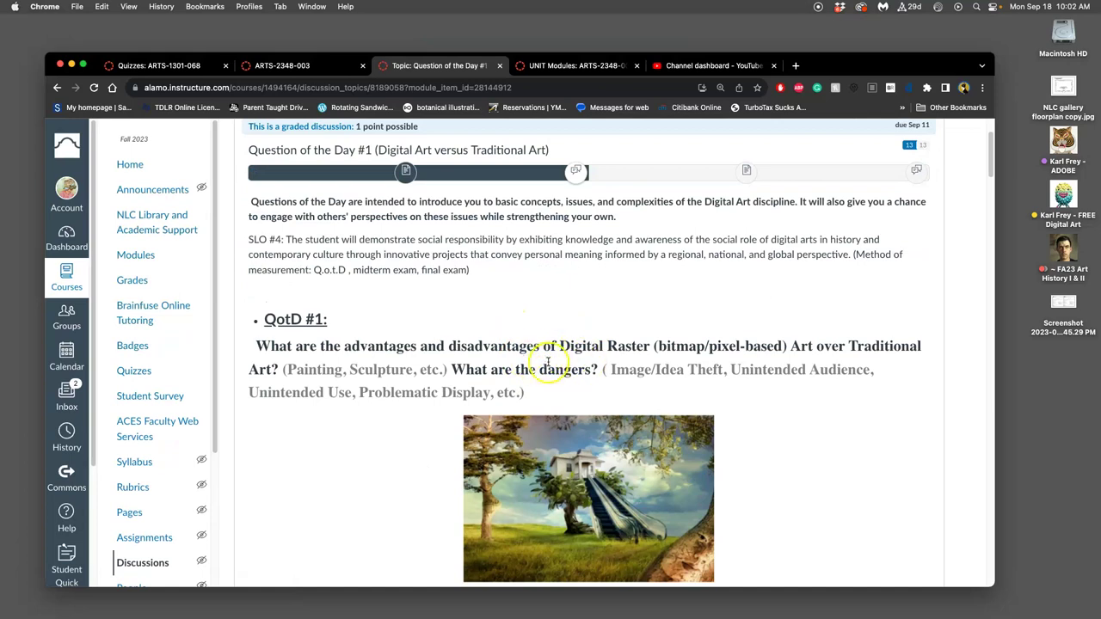
pyautogui.scroll(-10, 560, 350)
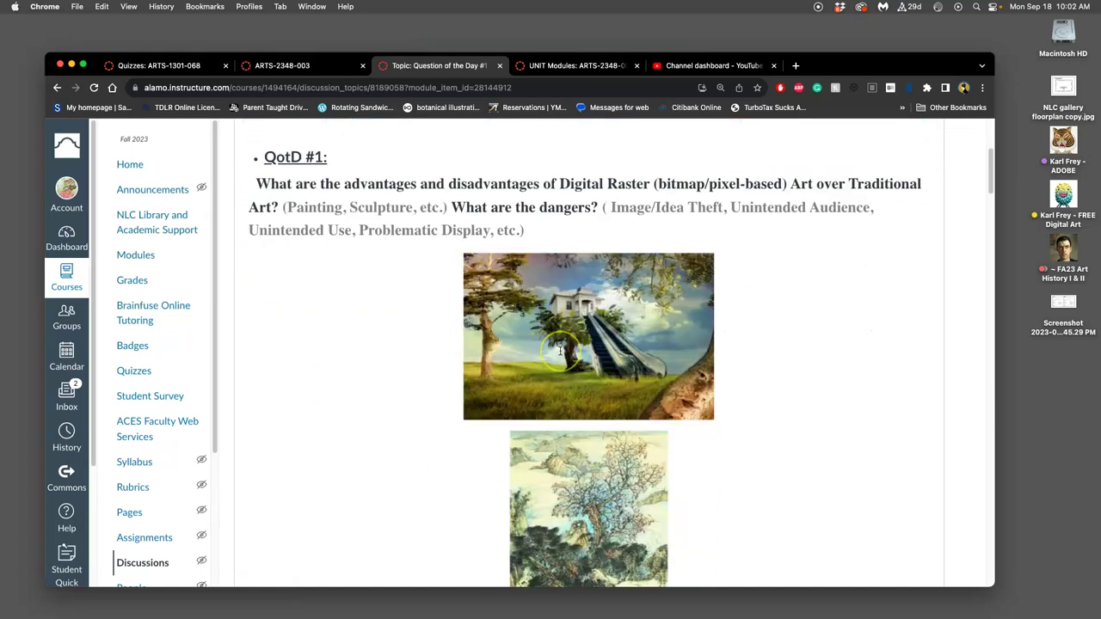
pyautogui.scroll(-5, 568, 289)
pyautogui.scroll(15, 550, 327)
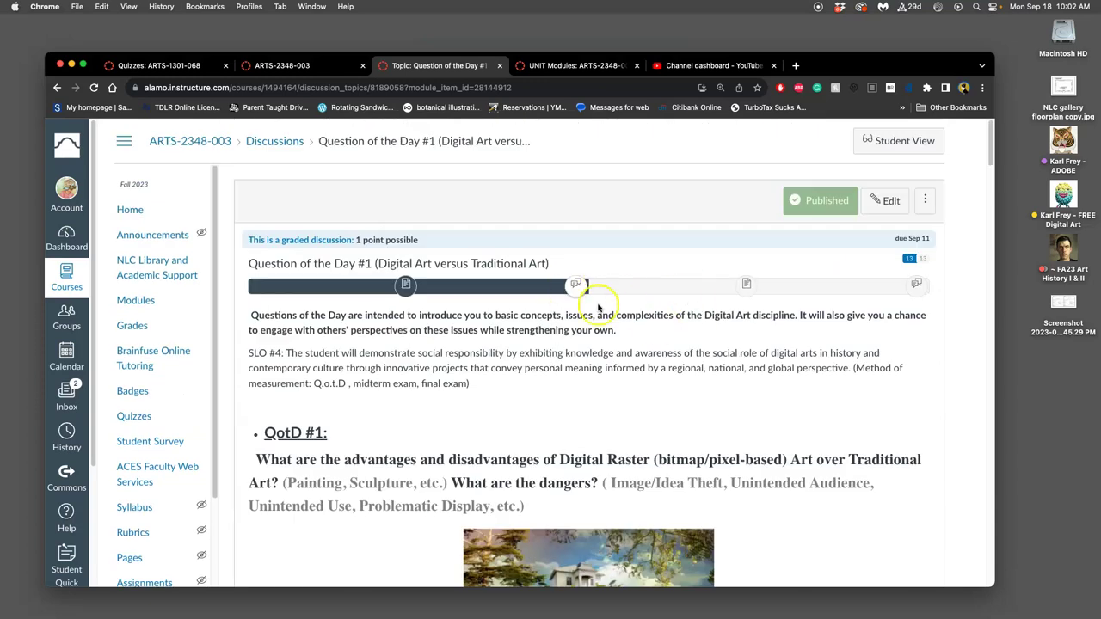
pyautogui.click(917, 286)
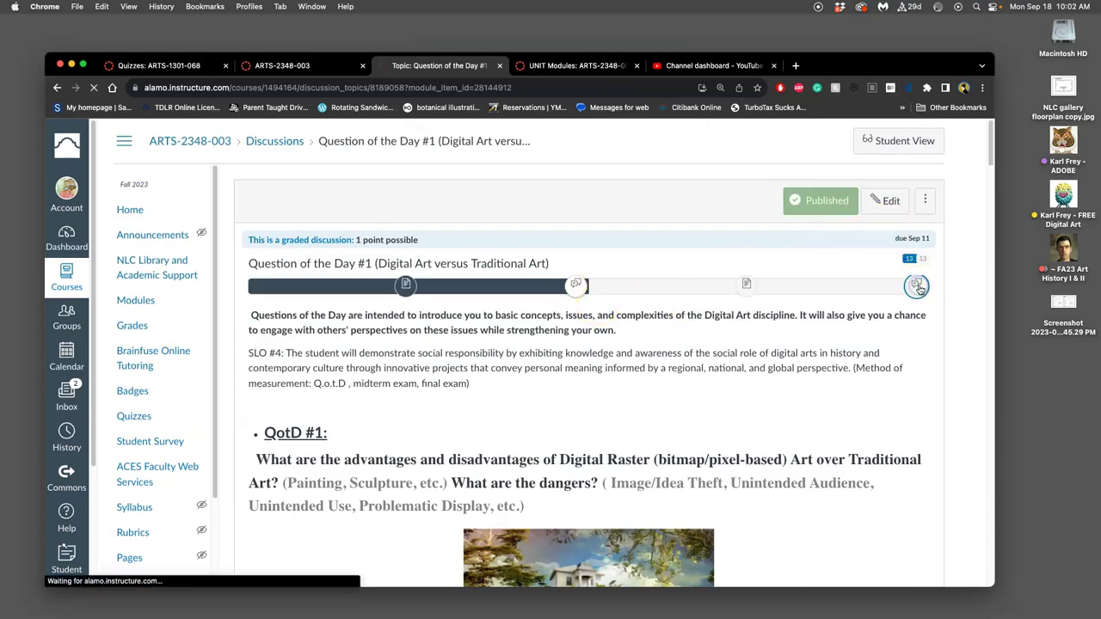
# Scroll Assignment #1 to the Gothic Jungle concept sketch and composite example, ending on the sketch.
pyautogui.scroll(-10, 516, 315)
pyautogui.scroll(-15, 522, 311)
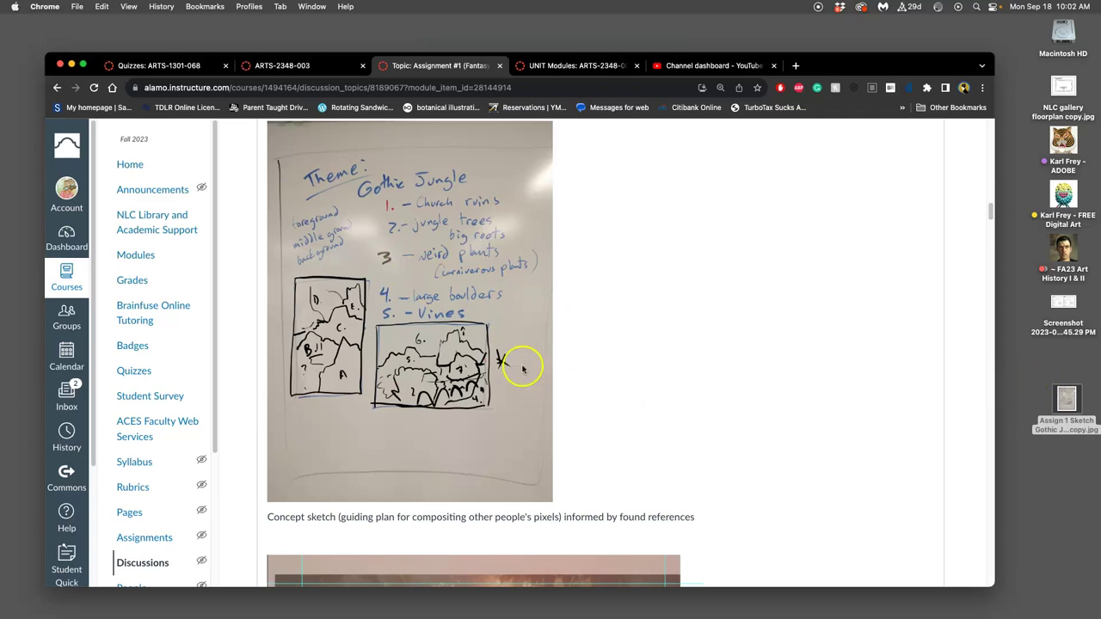
pyautogui.scroll(1, 516, 360)
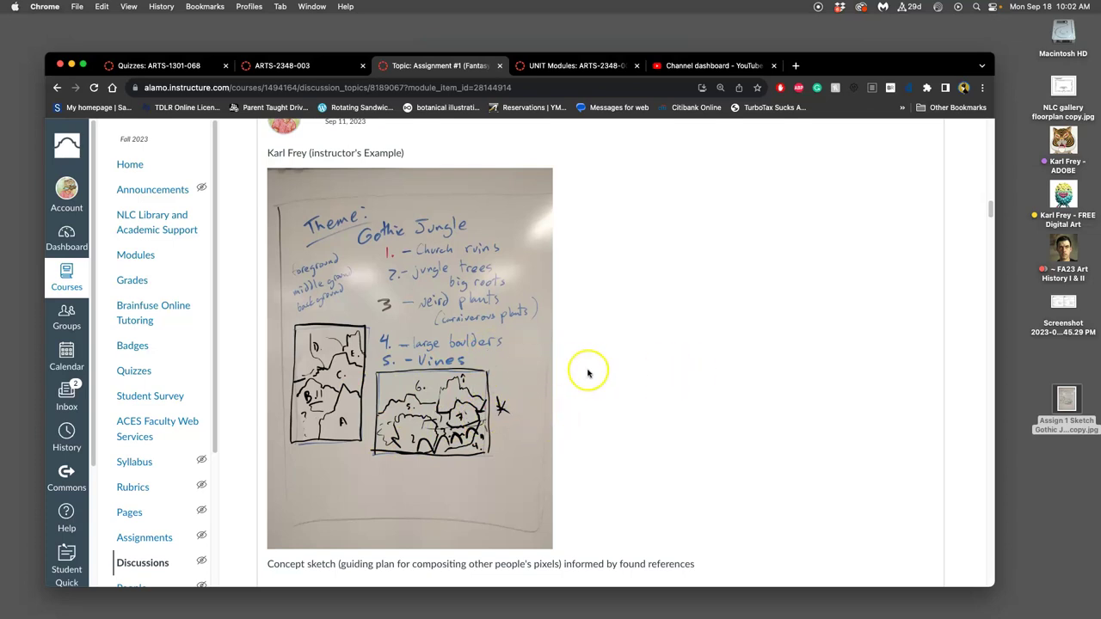
pyautogui.scroll(-5, 551, 383)
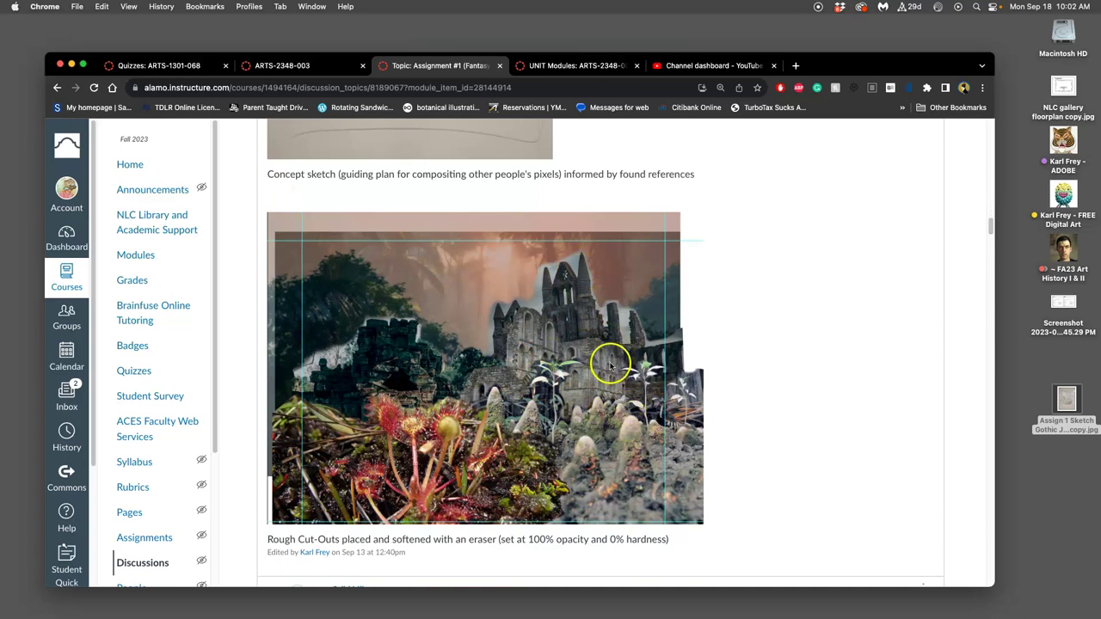
pyautogui.scroll(5, 602, 353)
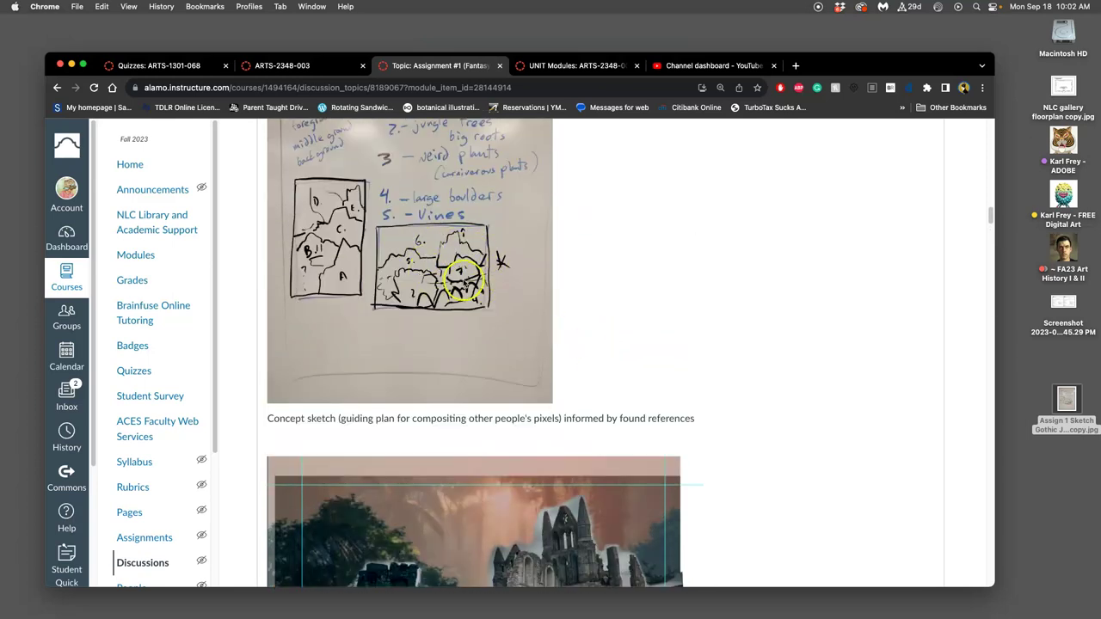
pyautogui.scroll(-6, 464, 279)
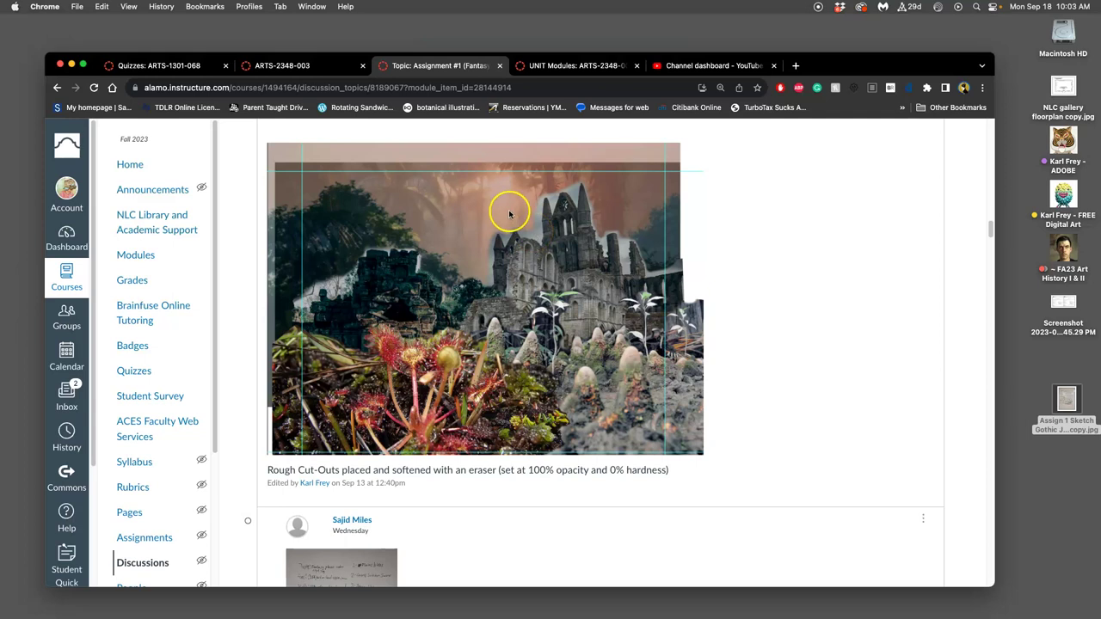
pyautogui.scroll(5, 507, 223)
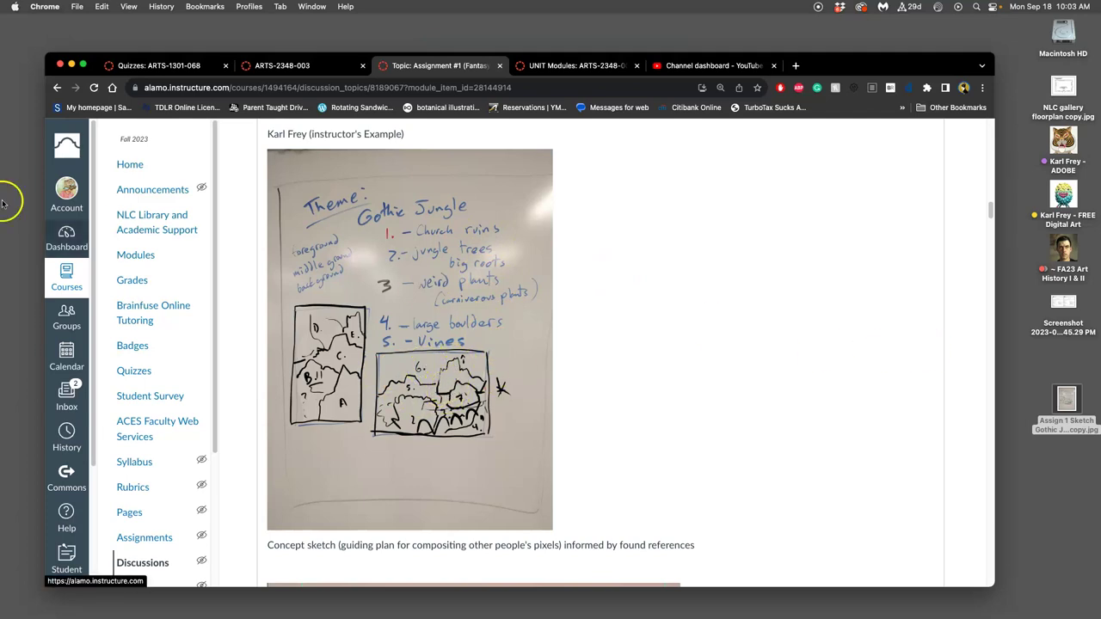
pyautogui.moveTo(6, 185)
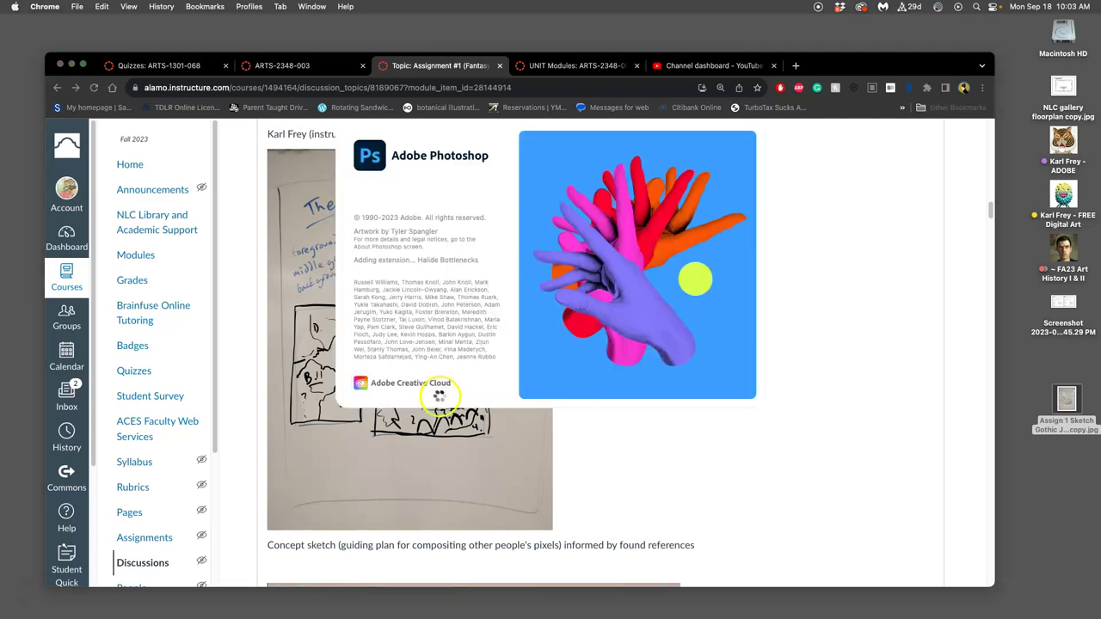
# Scroll down to the Past Student Example sketch and 3769 × 3000 px composite.
pyautogui.scroll(-10, 749, 381)
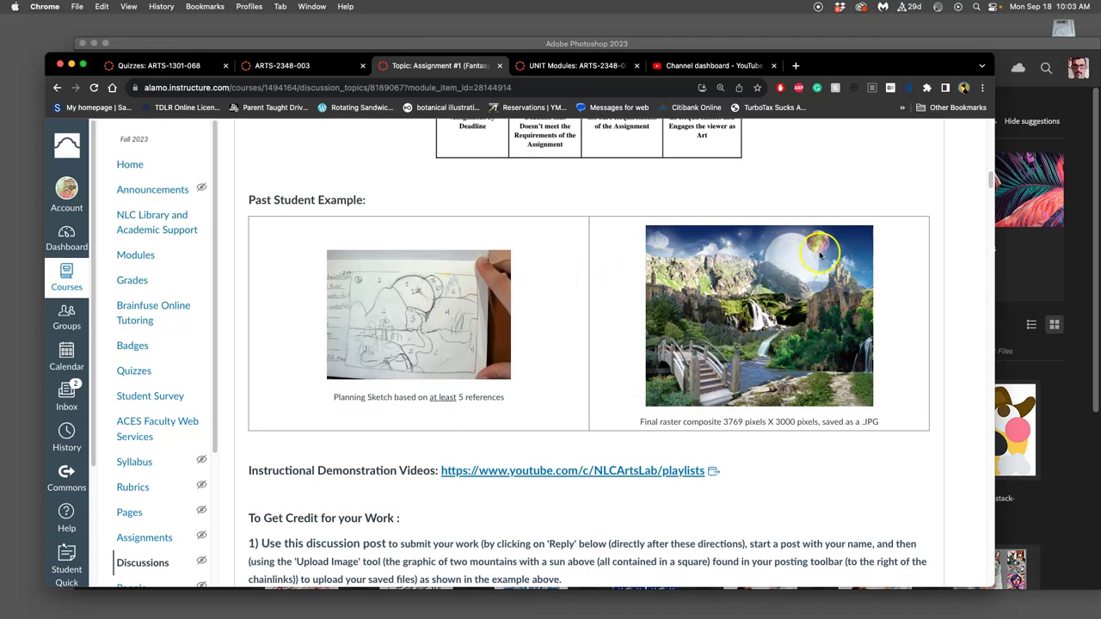
# Create a new 8 x 10 in, 350 ppi Photoshop document.
pyautogui.click(1060, 252)
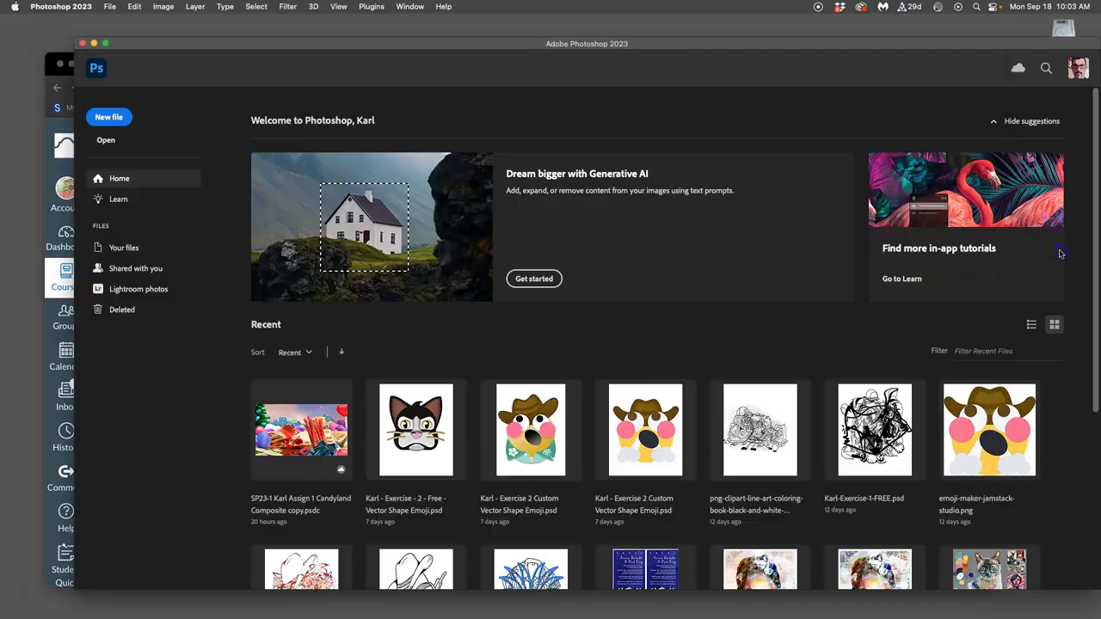
pyautogui.click(109, 119)
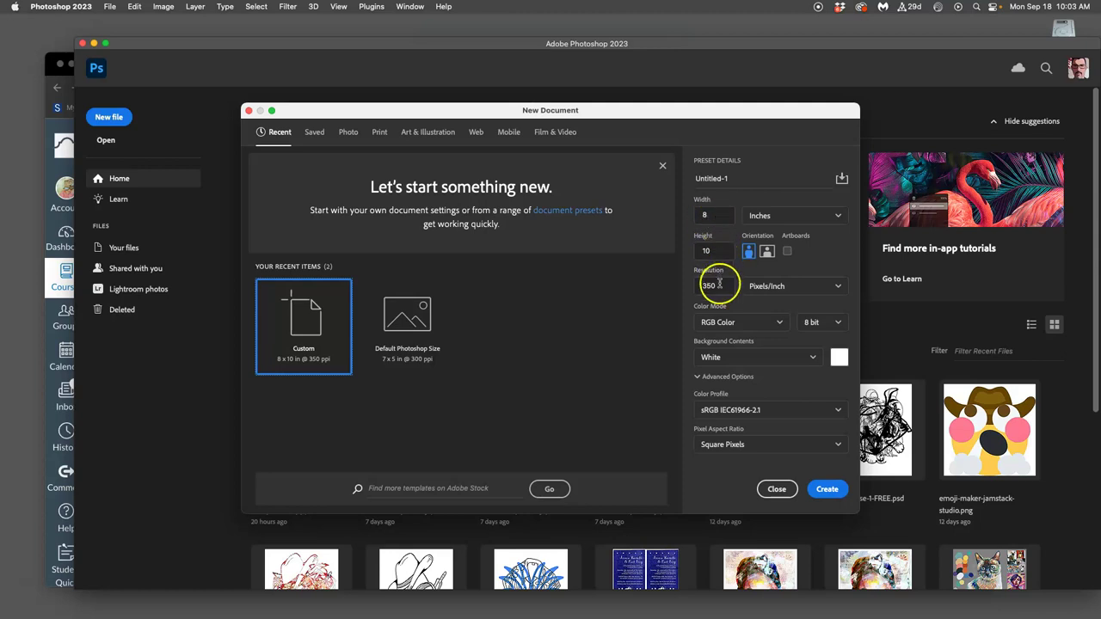
pyautogui.click(826, 489)
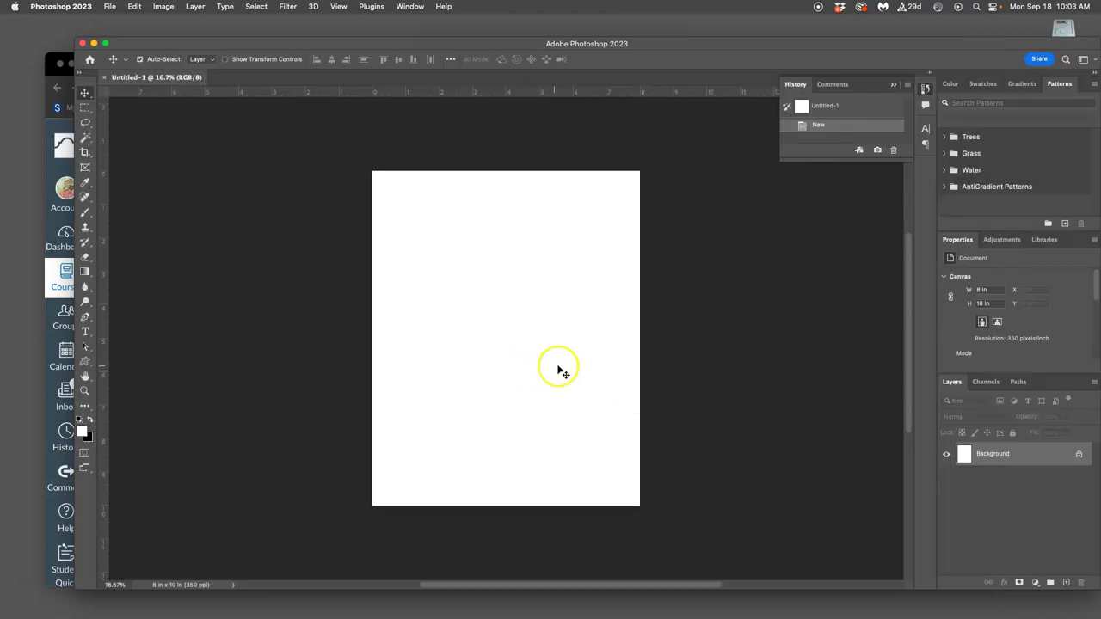
# Place the Gothic Jungle sketch JPG from the desktop and start enlarging it.
pyautogui.press('F11')
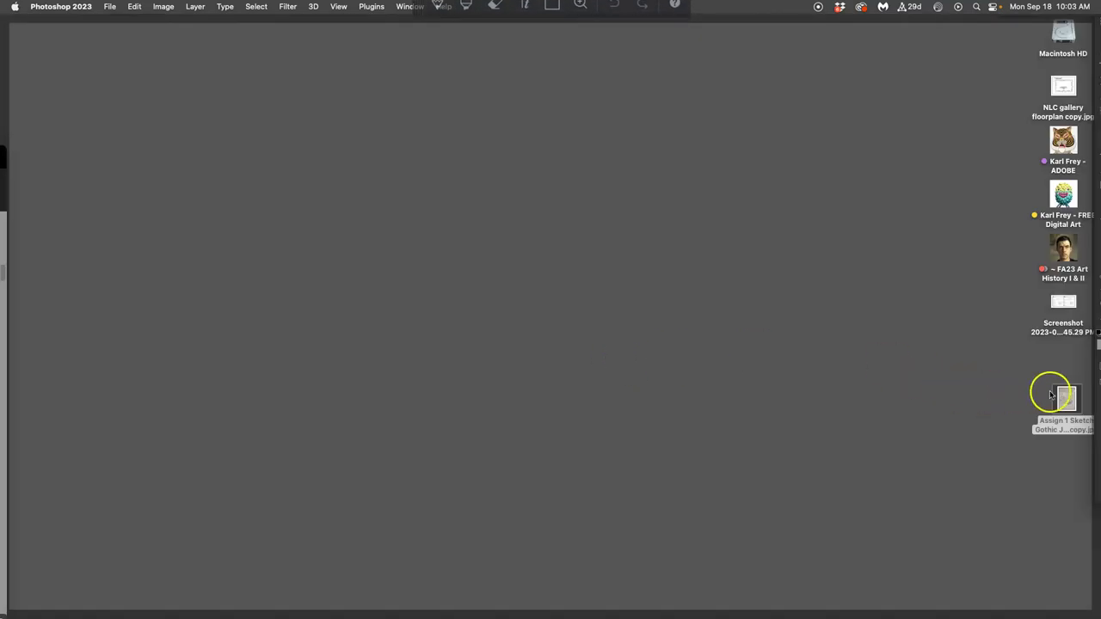
pyautogui.moveTo(1061, 394)
pyautogui.mouseDown()
pyautogui.moveTo(1045, 404)
pyautogui.moveTo(460, 341)
pyautogui.mouseUp()
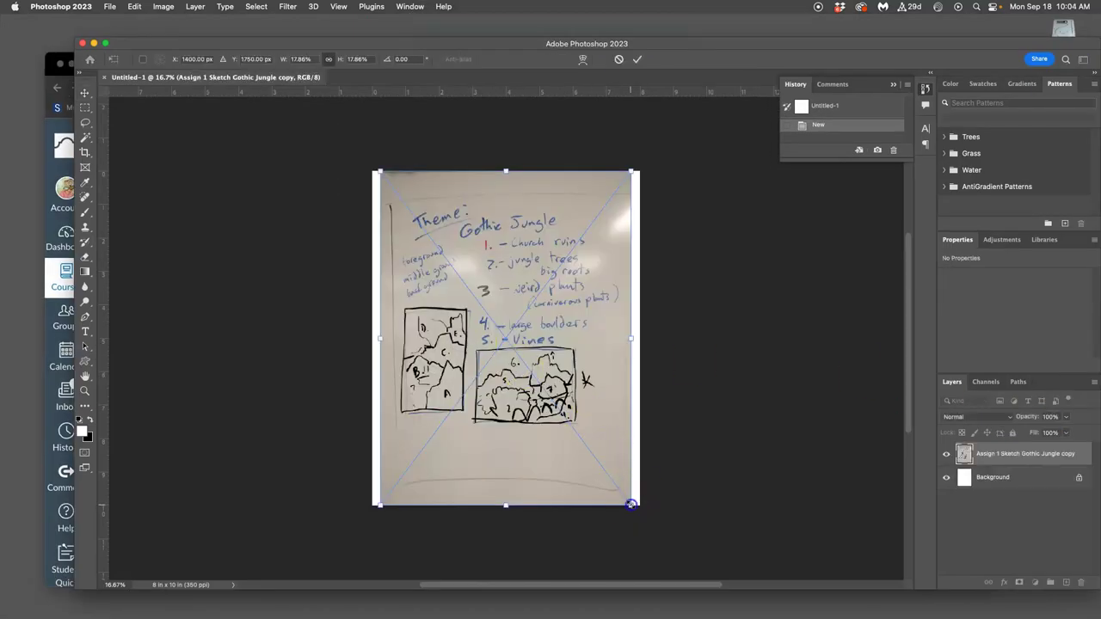
pyautogui.moveTo(632, 504)
pyautogui.mouseDown()
pyautogui.moveTo(741, 590)
pyautogui.moveTo(726, 564)
pyautogui.moveTo(737, 570)
pyautogui.mouseUp()
pyautogui.moveTo(381, 142)
pyautogui.mouseDown()
pyautogui.moveTo(102, 38)
pyautogui.moveTo(332, 180)
pyautogui.mouseUp()
pyautogui.scroll(-10, 425, 218)
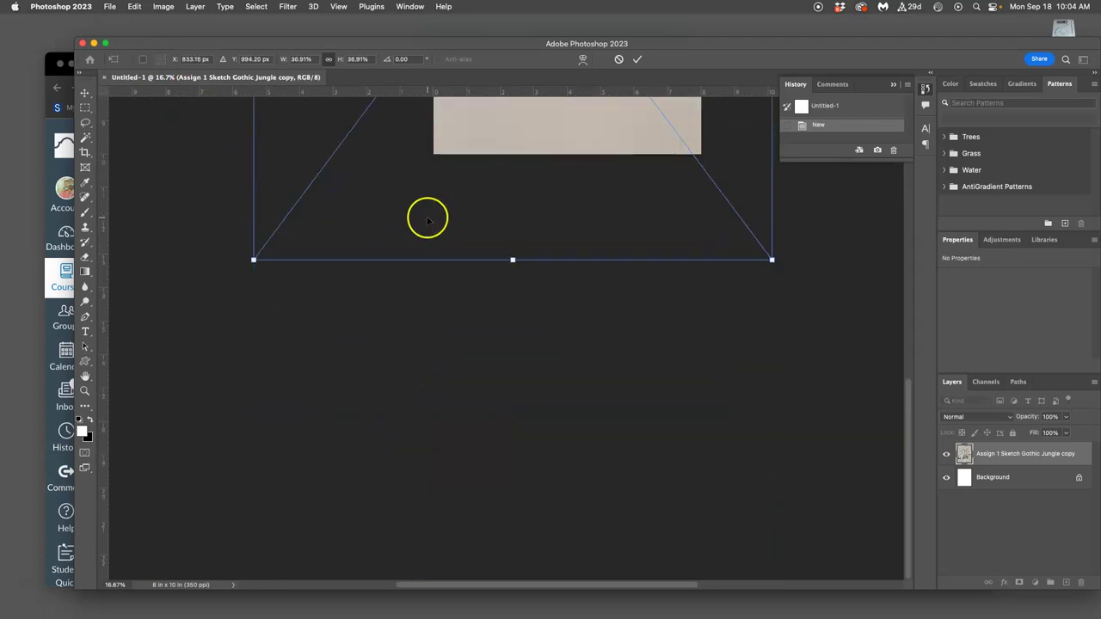
pyautogui.scroll(3, 428, 221)
pyautogui.moveTo(771, 338); pyautogui.dragTo(826, 414)
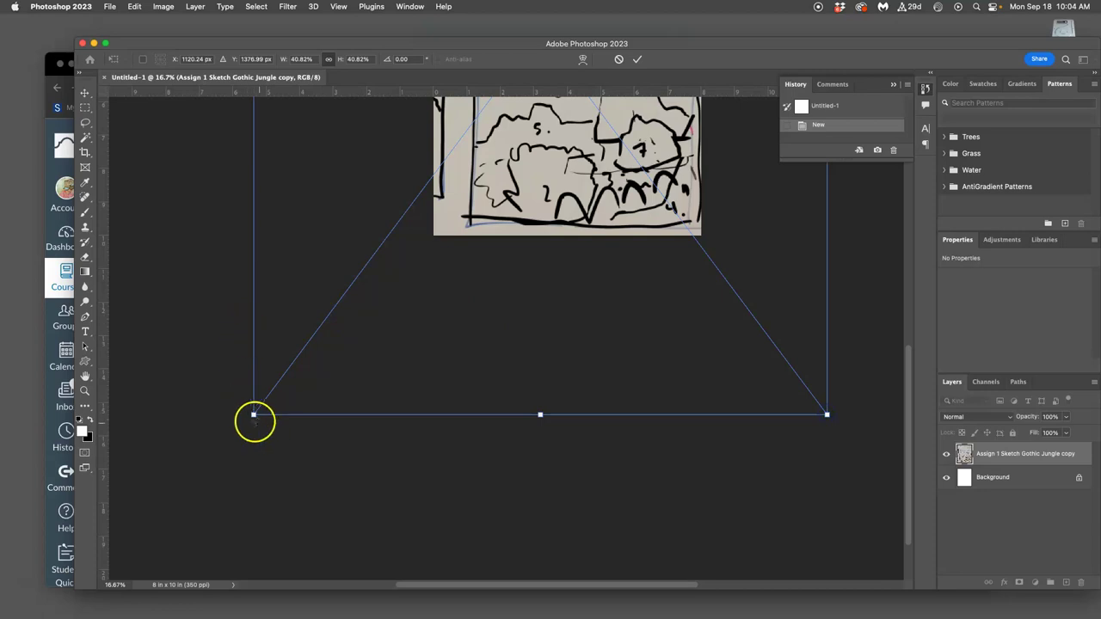
pyautogui.moveTo(253, 415); pyautogui.dragTo(114, 511)
pyautogui.moveTo(519, 203); pyautogui.dragTo(530, 129)
# Scale and reposition the sketch well beyond the canvas edges and commit the transform.
pyautogui.scroll(10, 546, 216)
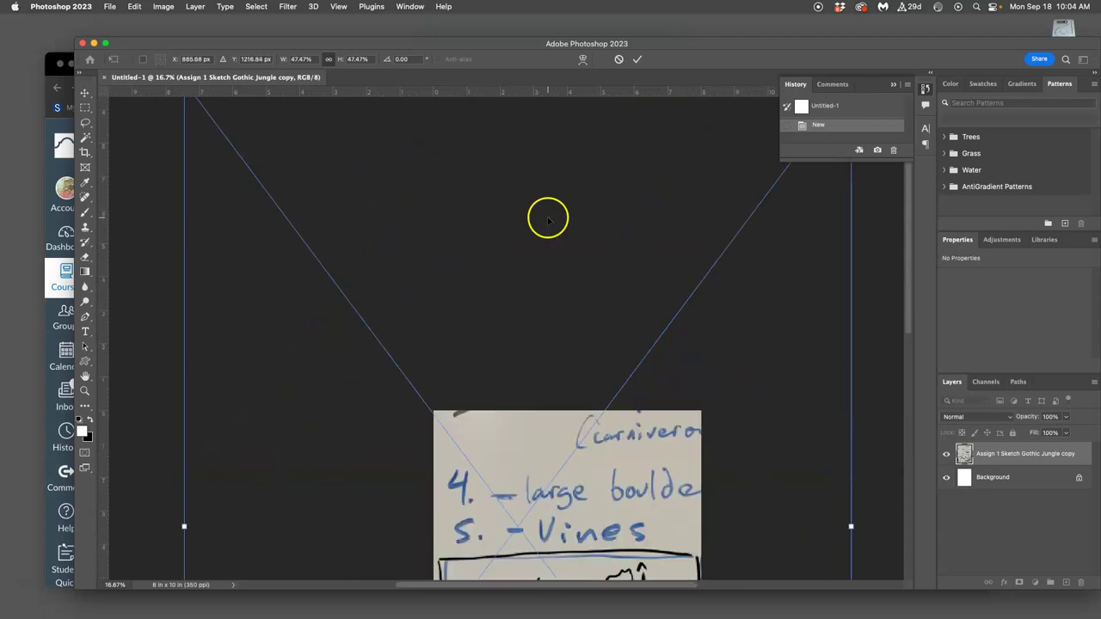
pyautogui.scroll(-10, 548, 218)
pyautogui.scroll(8, 548, 219)
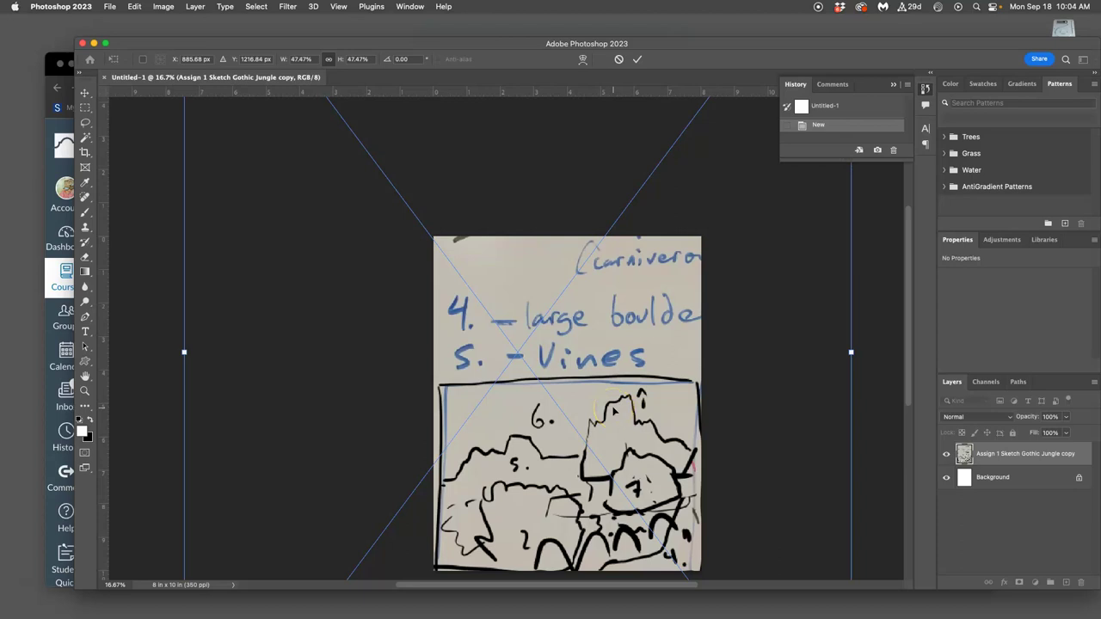
pyautogui.moveTo(512, 322); pyautogui.dragTo(716, 329)
pyautogui.press('super+minus')
pyautogui.press('super+minus')
pyautogui.press('super+minus')
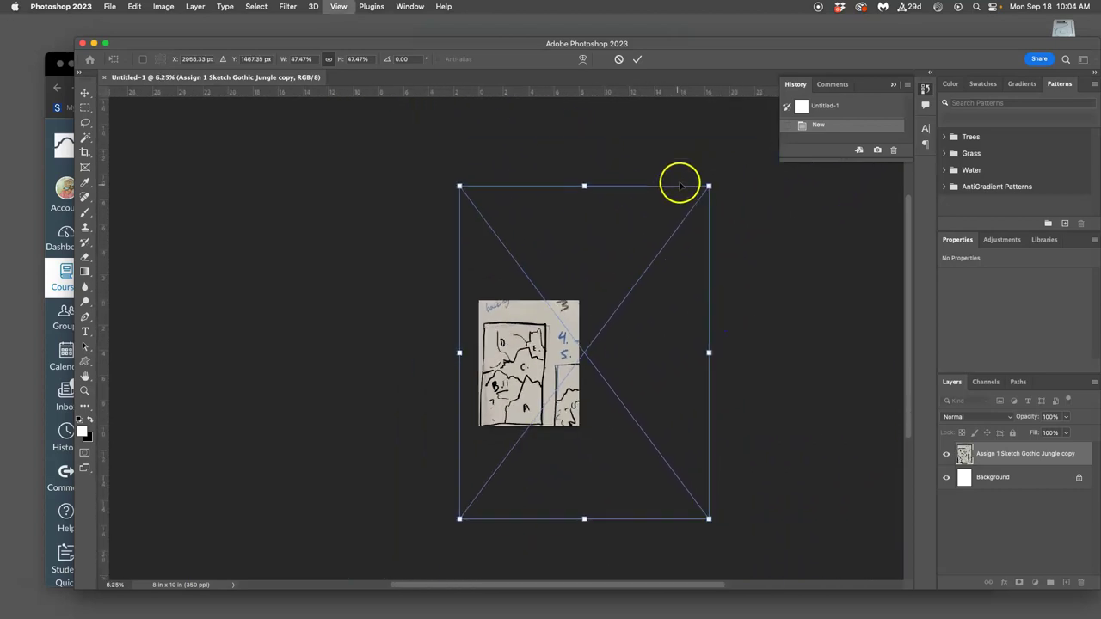
pyautogui.moveTo(708, 184); pyautogui.dragTo(755, 121)
pyautogui.moveTo(507, 379); pyautogui.dragTo(500, 393)
pyautogui.moveTo(749, 535); pyautogui.dragTo(763, 542)
pyautogui.moveTo(522, 397); pyautogui.dragTo(516, 374)
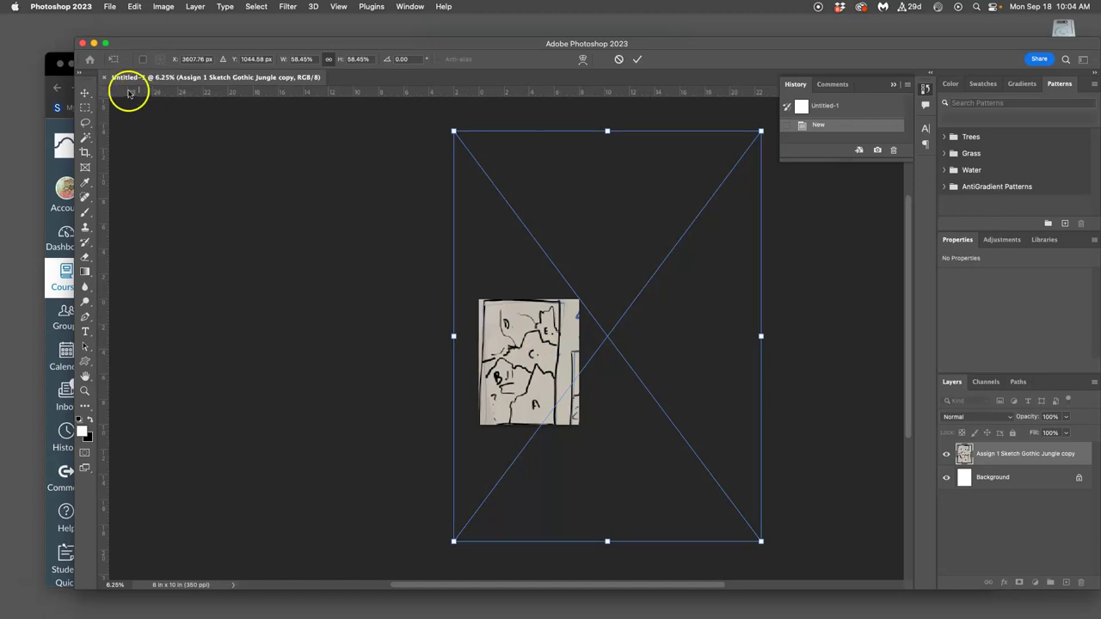
pyautogui.click(392, 206)
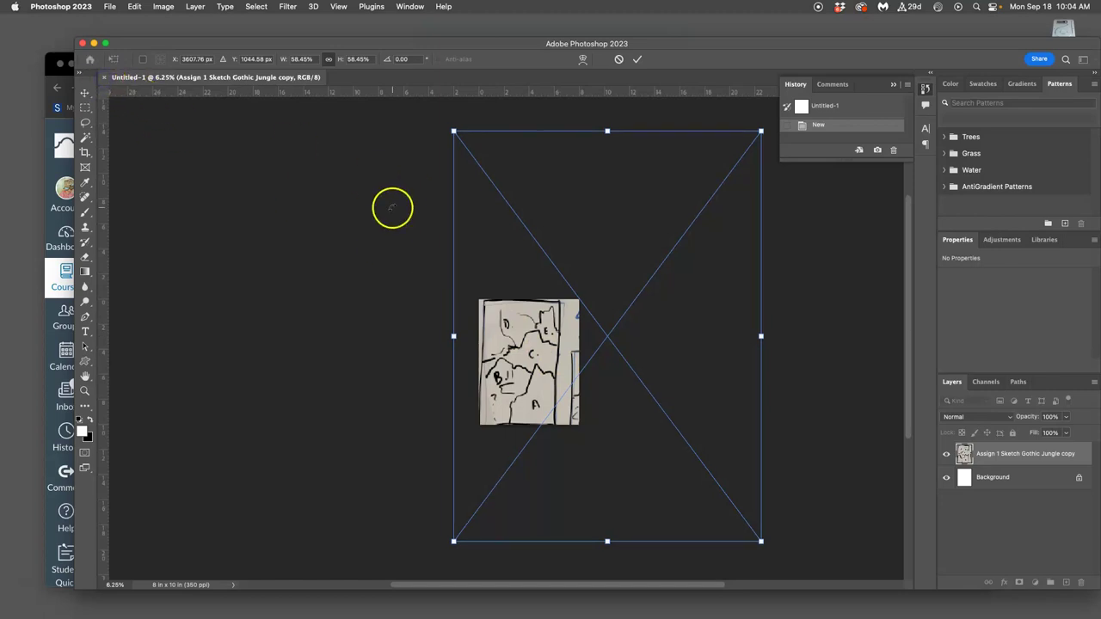
# Discard Untitled-1 without saving and open the Gothic Jungle sketch JPG in Photoshop 2024.
pyautogui.click(105, 80)
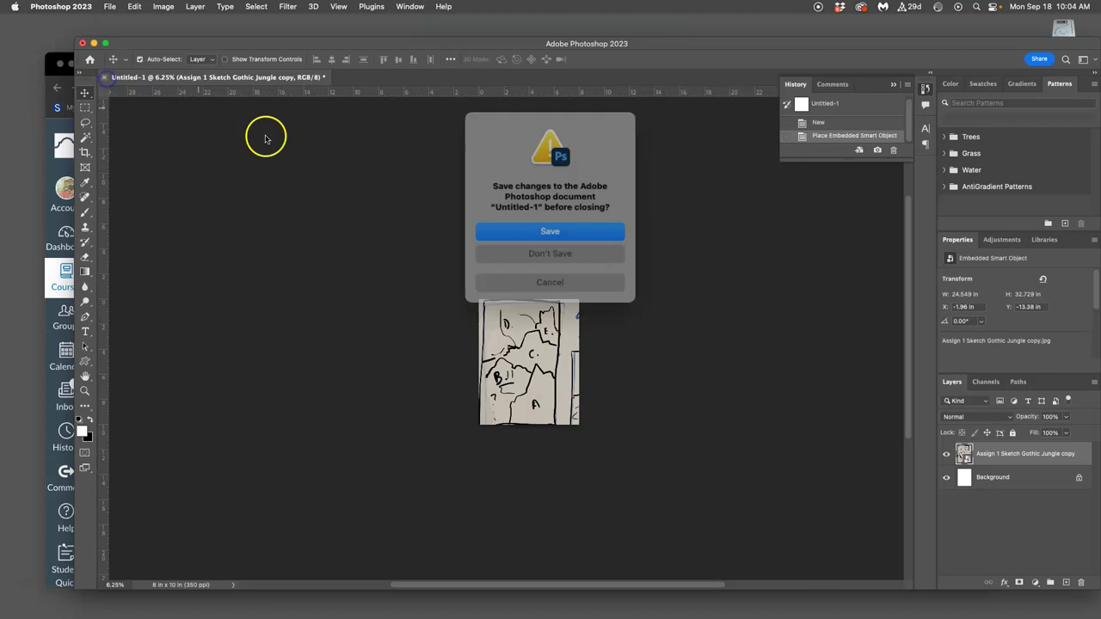
pyautogui.click(548, 248)
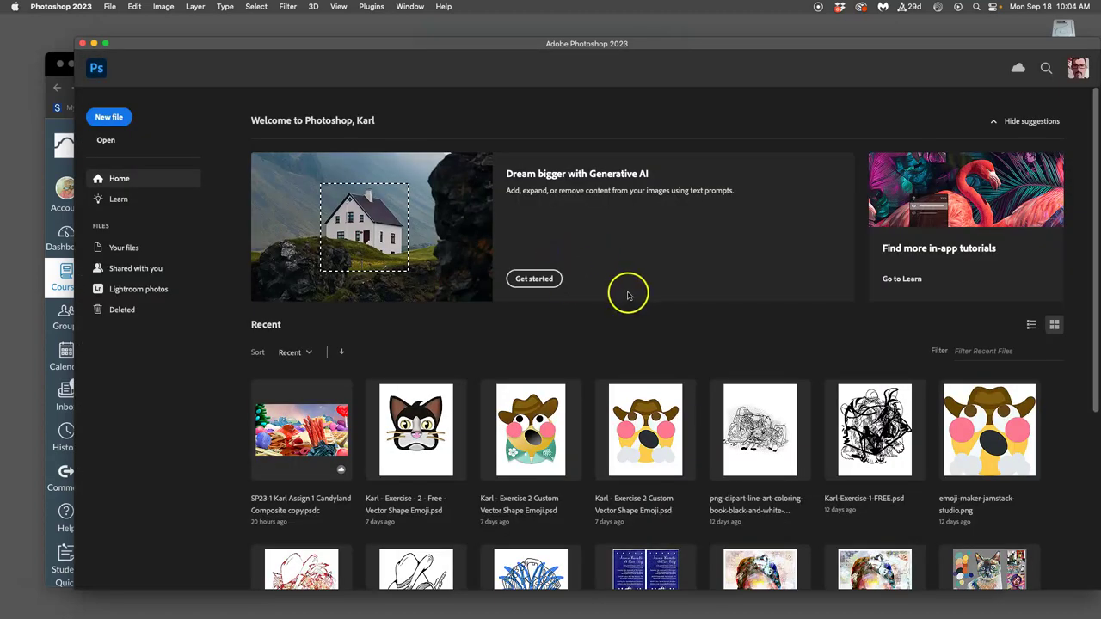
pyautogui.moveTo(982, 62); pyautogui.dragTo(856, 67)
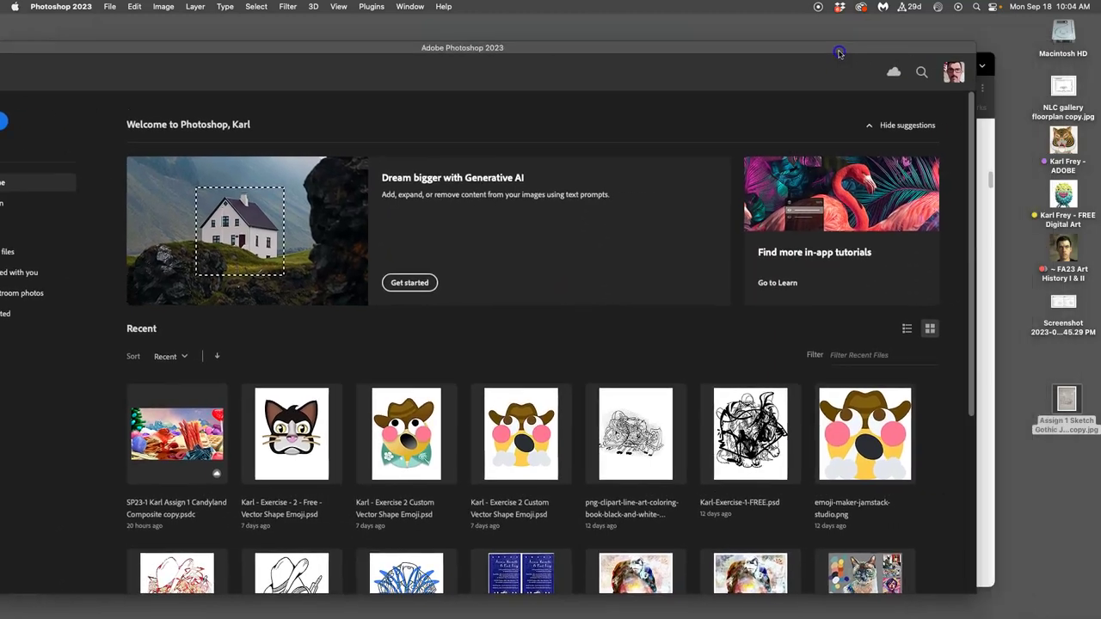
pyautogui.rightClick(1067, 401)
pyautogui.moveTo(983, 362)
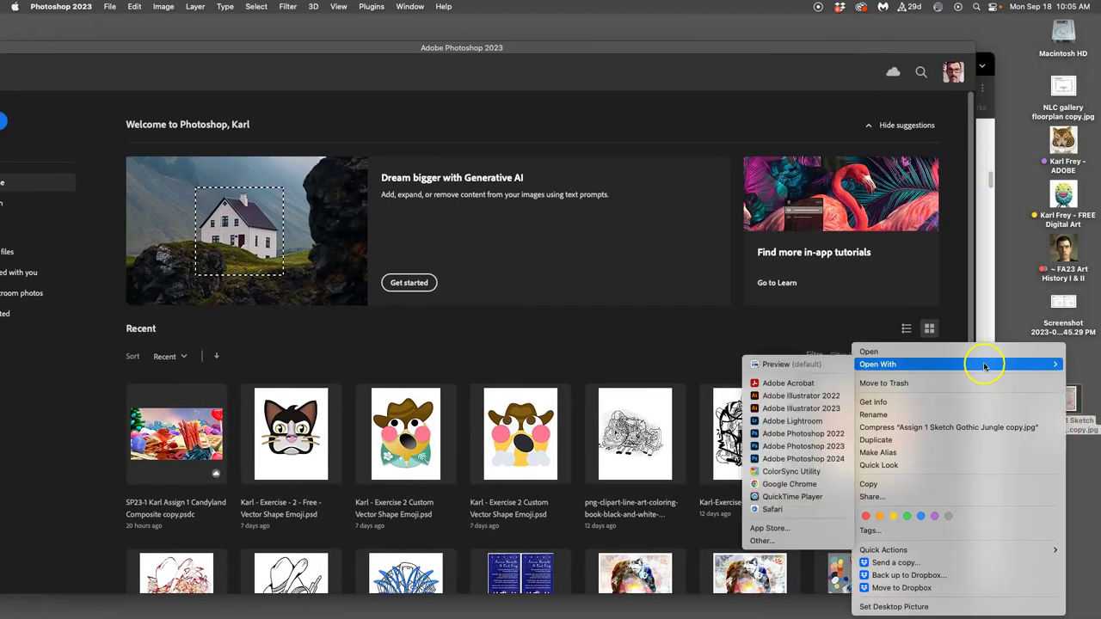
pyautogui.click(797, 461)
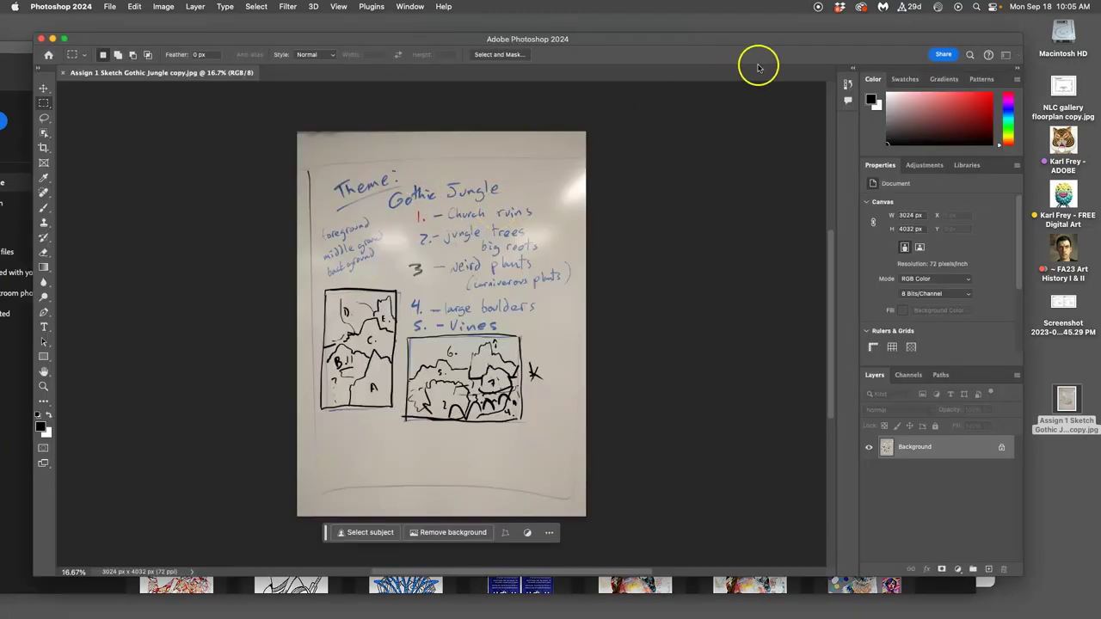
# Dismiss the Generative Fill promotion and reset the workspace to Essentials.
pyautogui.moveTo(743, 38); pyautogui.dragTo(805, 56)
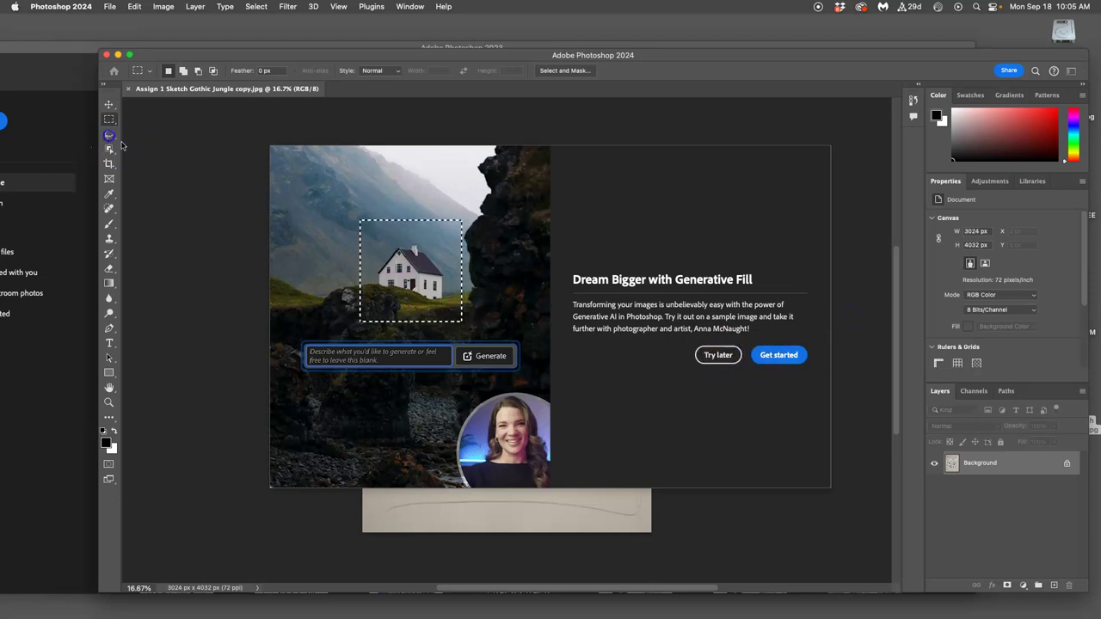
pyautogui.click(718, 354)
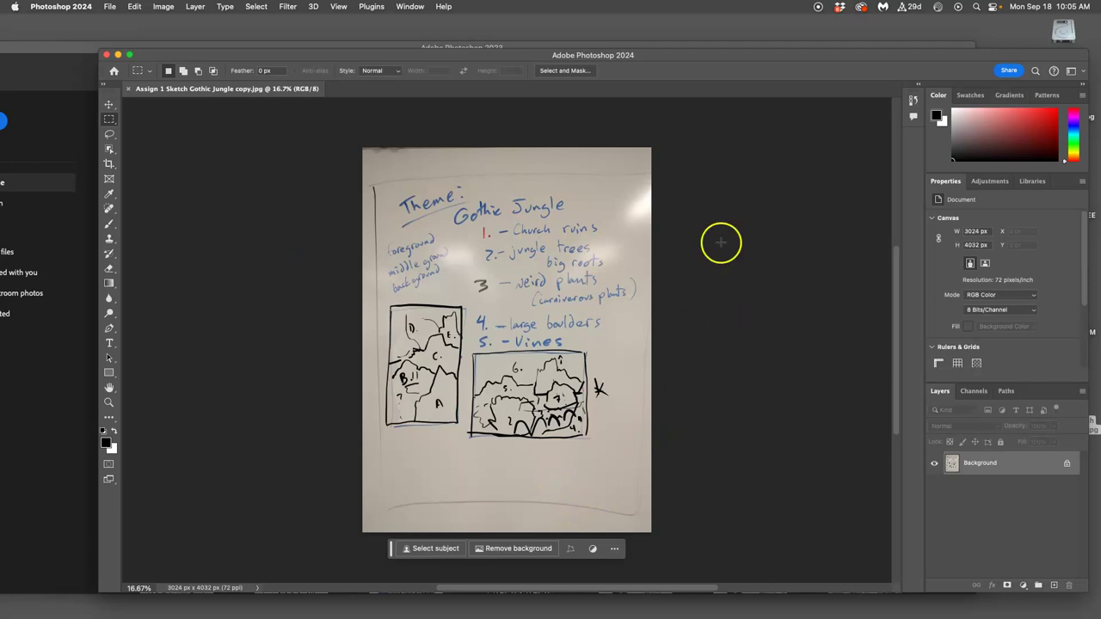
pyautogui.click(409, 6)
pyautogui.moveTo(410, 32)
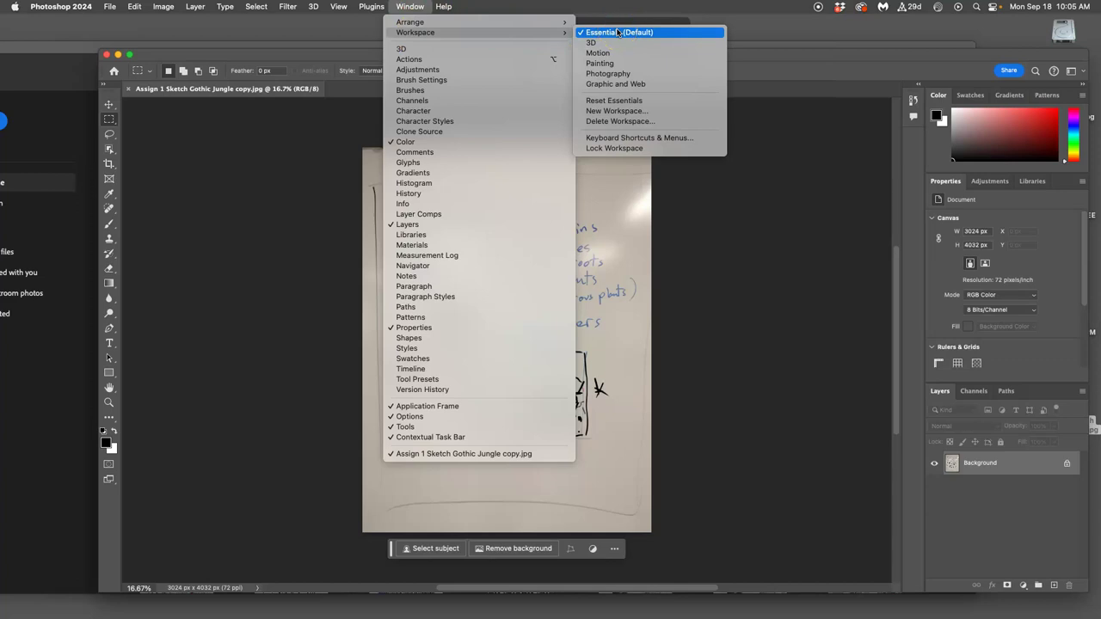
pyautogui.click(639, 105)
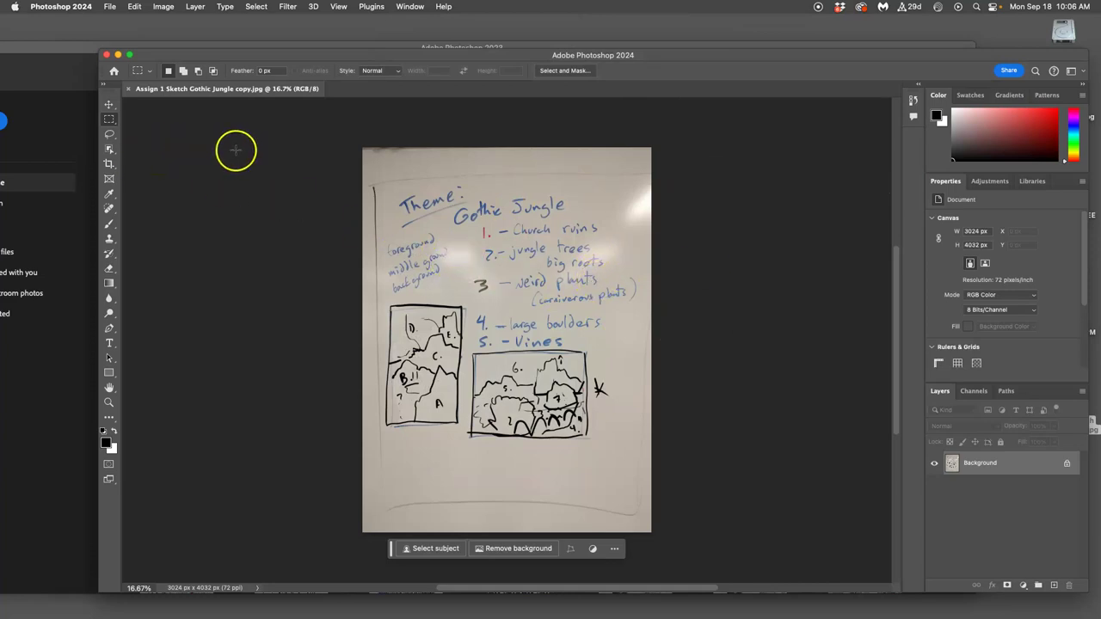
# Show the rulers and set the ruler units to Inches in Units & Rulers preferences.
pyautogui.press('super+r')
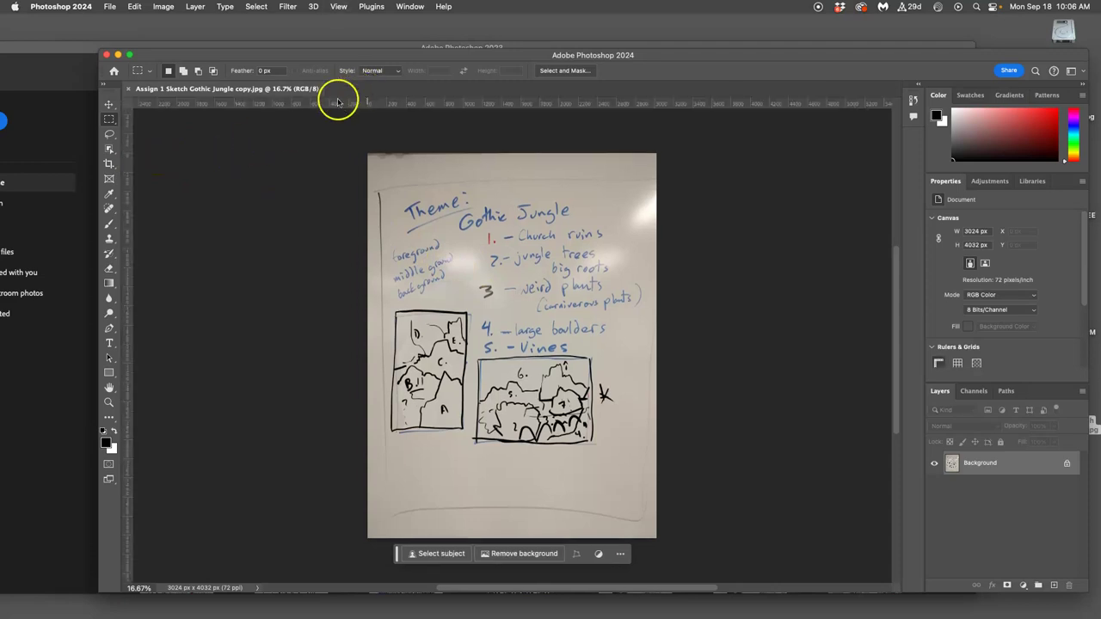
pyautogui.click(65, 7)
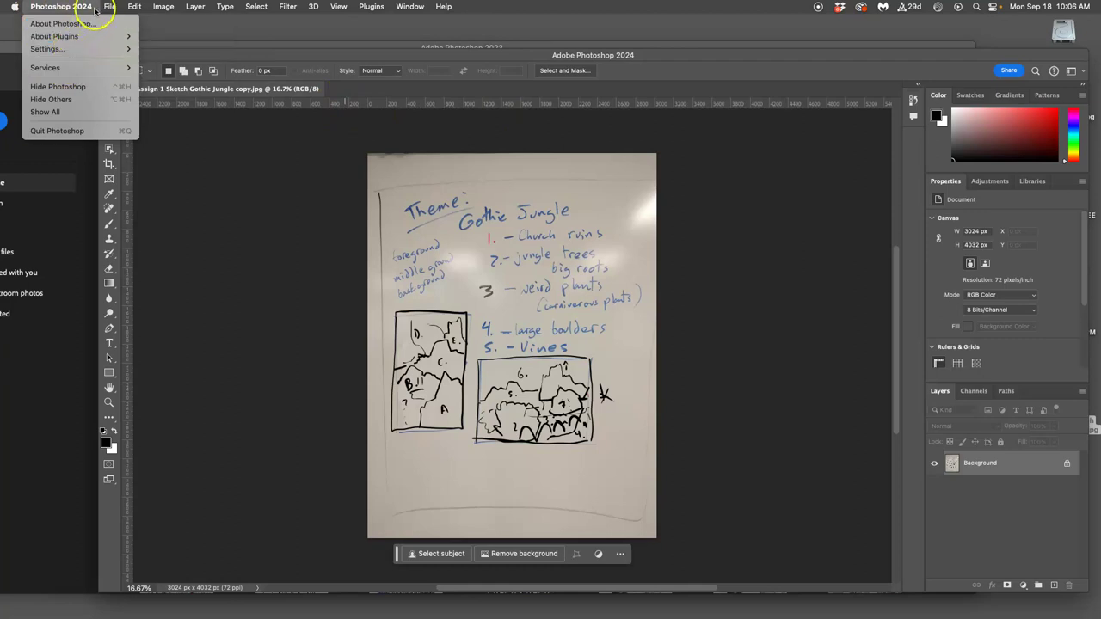
pyautogui.moveTo(110, 7)
pyautogui.moveTo(74, 48)
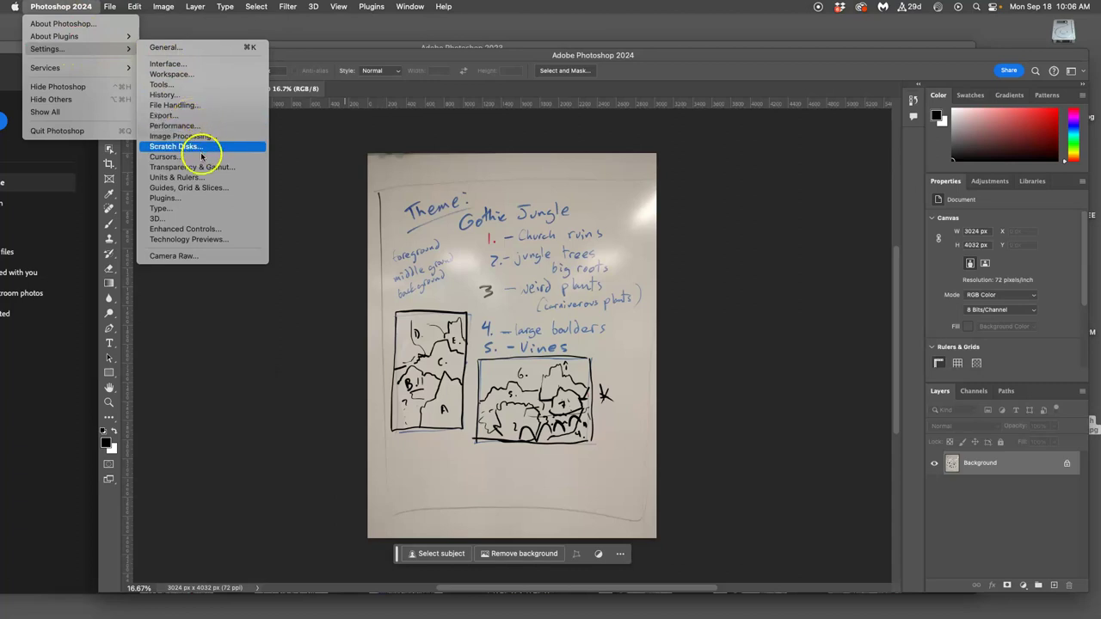
pyautogui.click(176, 177)
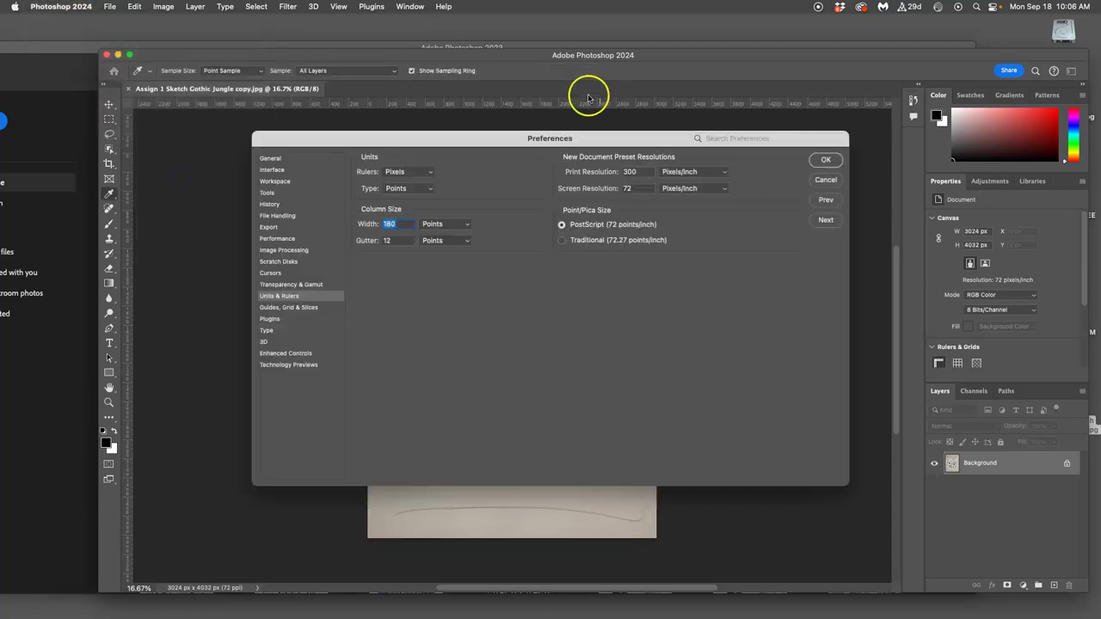
pyautogui.click(422, 172)
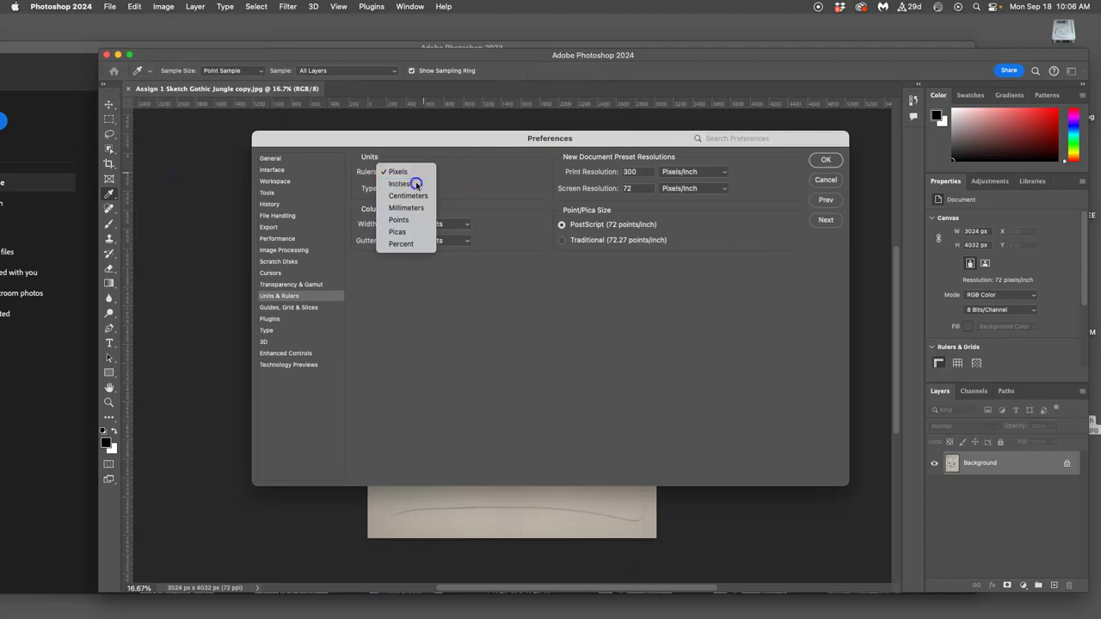
pyautogui.click(417, 184)
pyautogui.click(827, 160)
pyautogui.press('m')
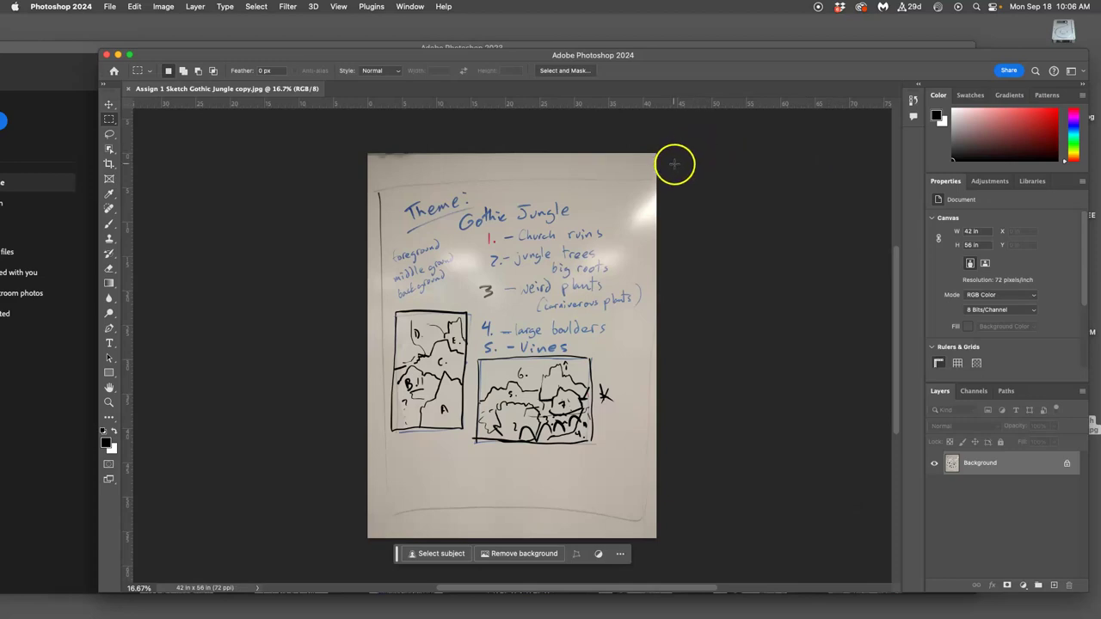
# Crop the image down to just the tall lettered thumbnail sketch.
pyautogui.click(108, 163)
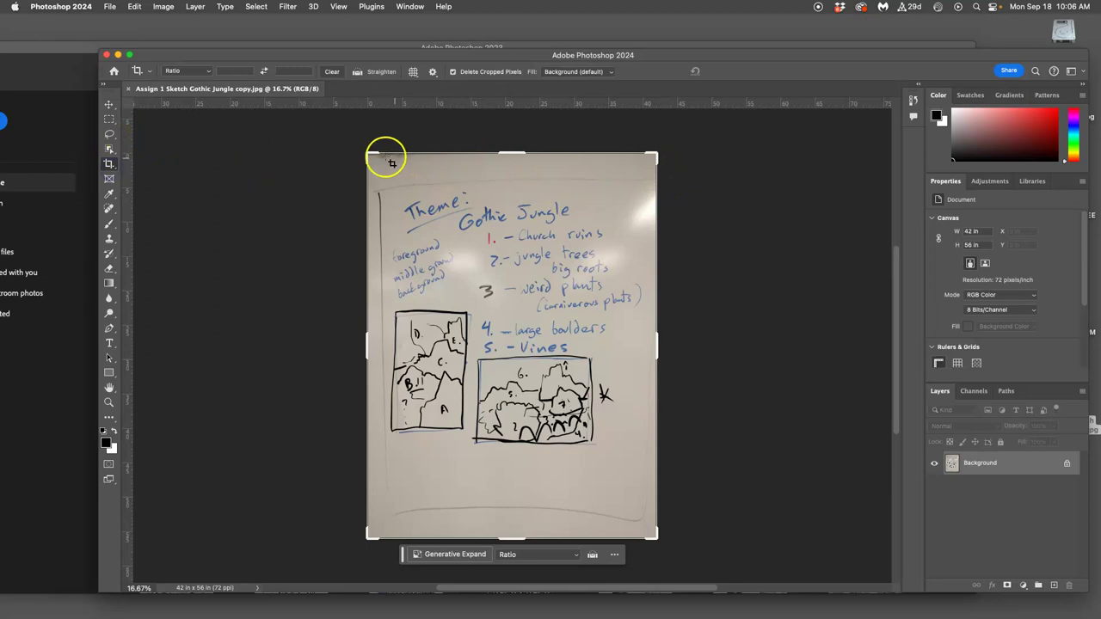
pyautogui.moveTo(370, 155); pyautogui.dragTo(422, 256)
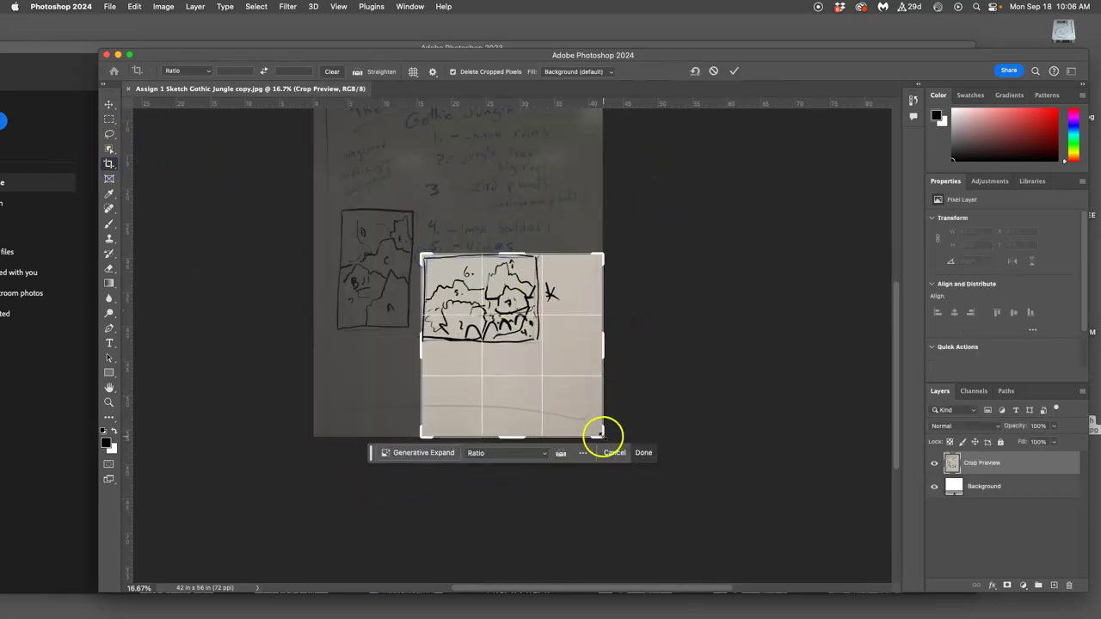
pyautogui.moveTo(605, 437); pyautogui.dragTo(616, 353)
pyautogui.moveTo(570, 307); pyautogui.dragTo(553, 284)
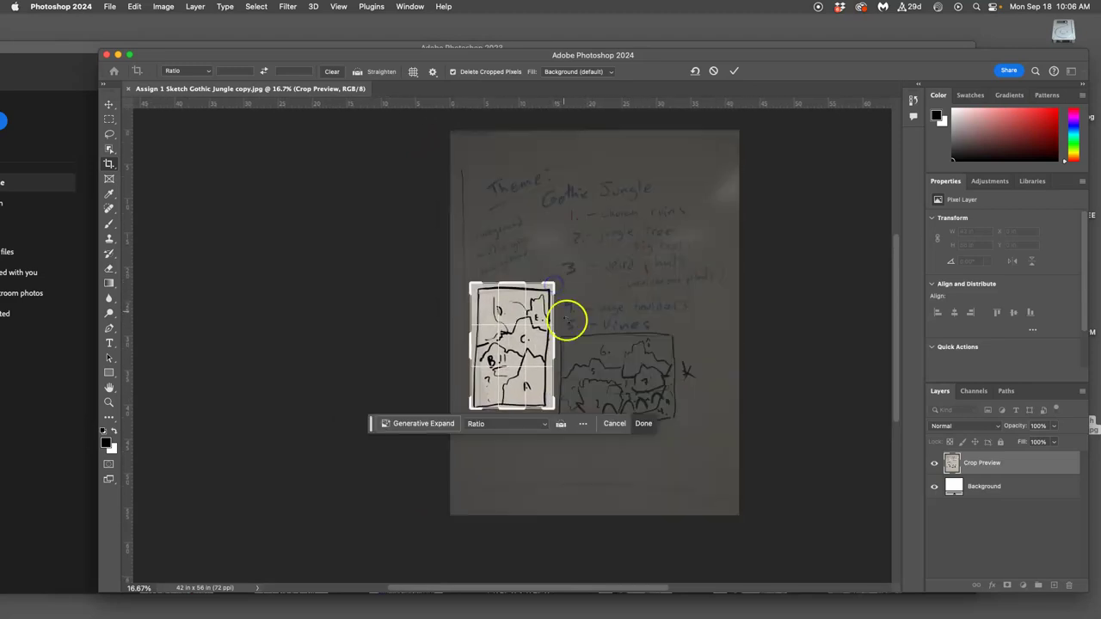
pyautogui.click(583, 425)
pyautogui.click(611, 440)
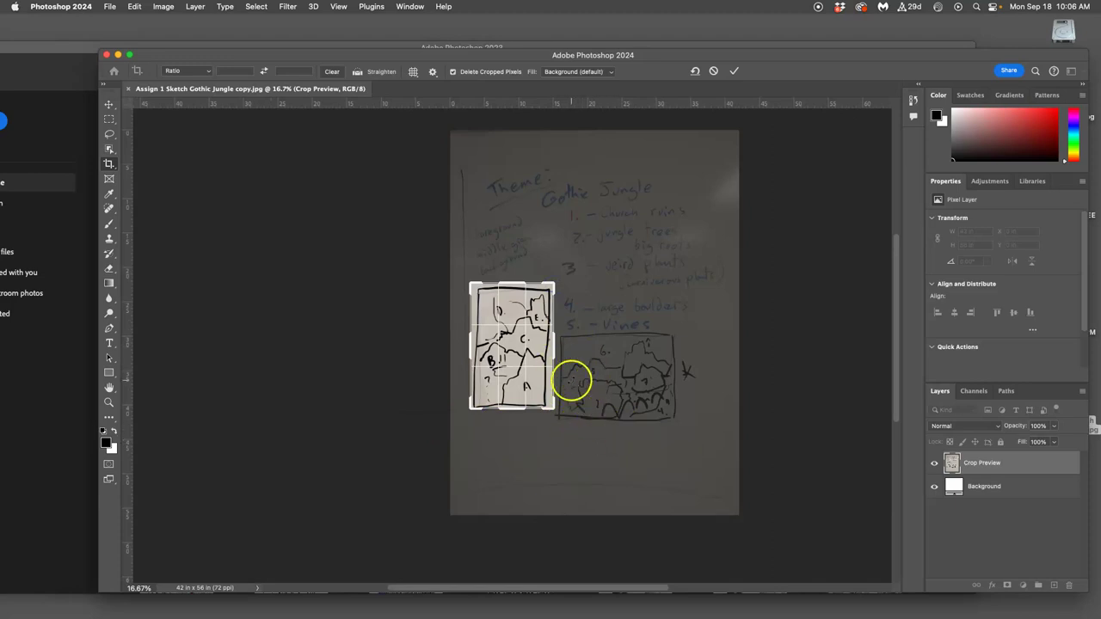
pyautogui.press('Return')
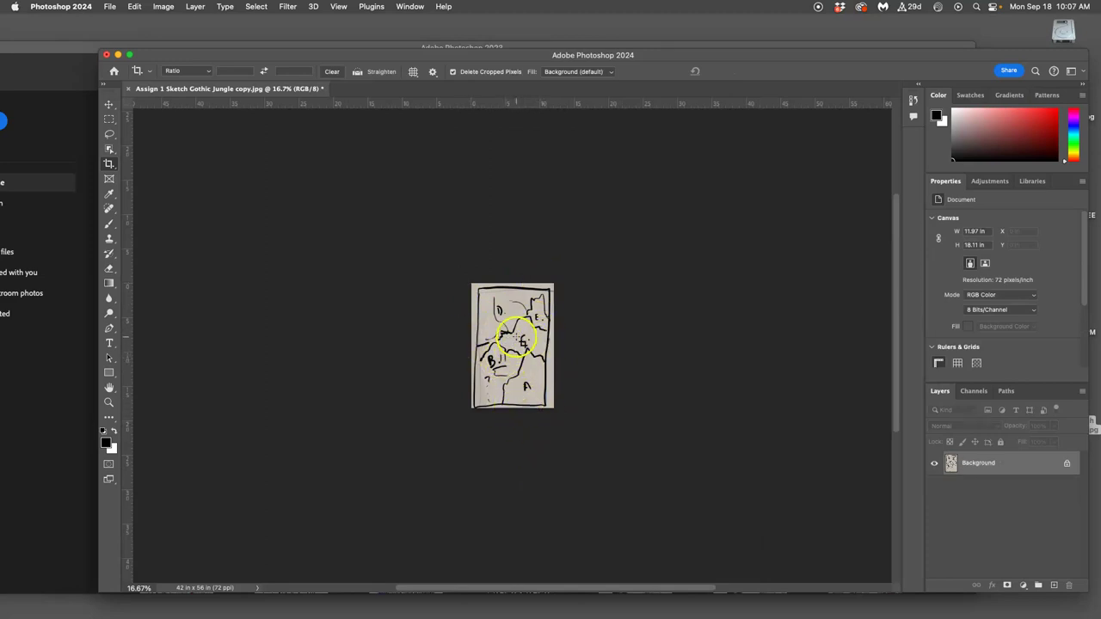
# Change the image resolution from 72 to 350 pixels/inch in Image Size.
pyautogui.click(167, 7)
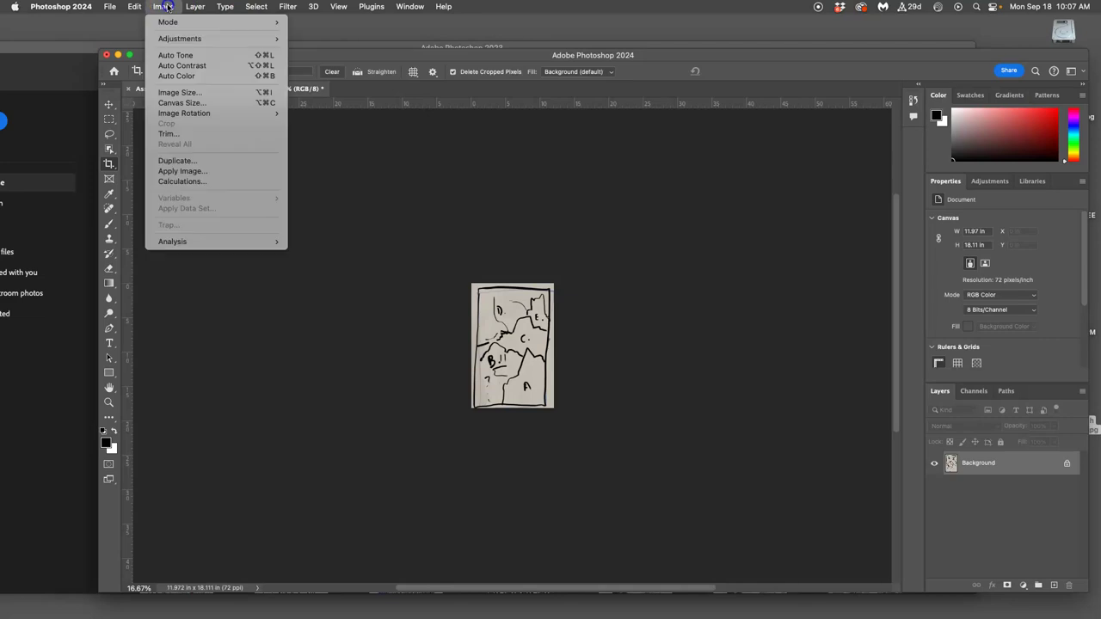
pyautogui.click(191, 93)
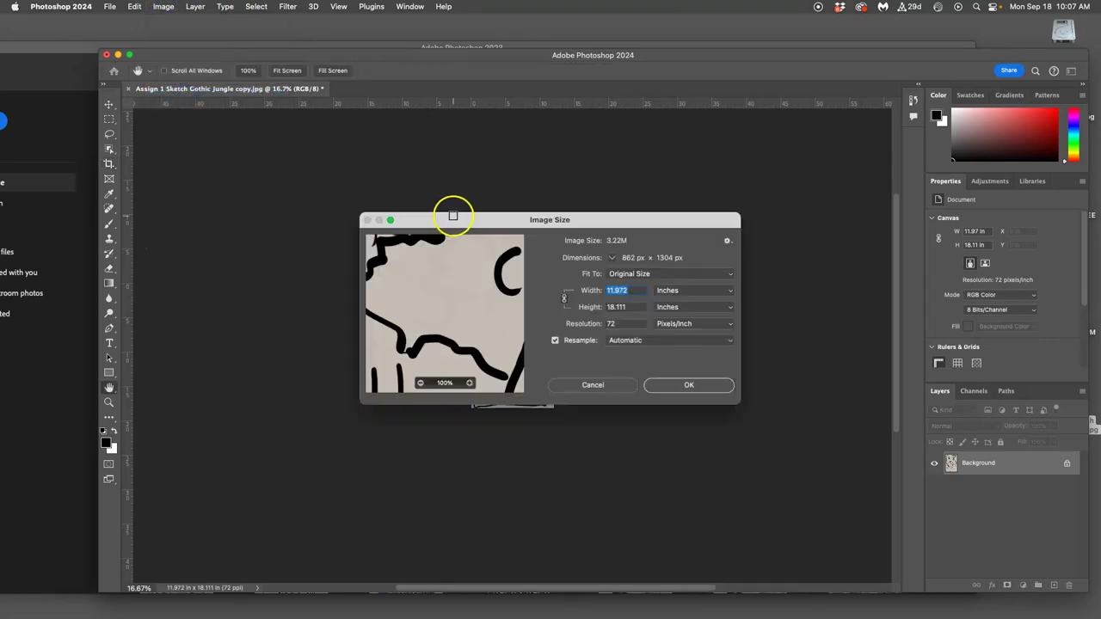
pyautogui.moveTo(611, 213); pyautogui.dragTo(737, 127)
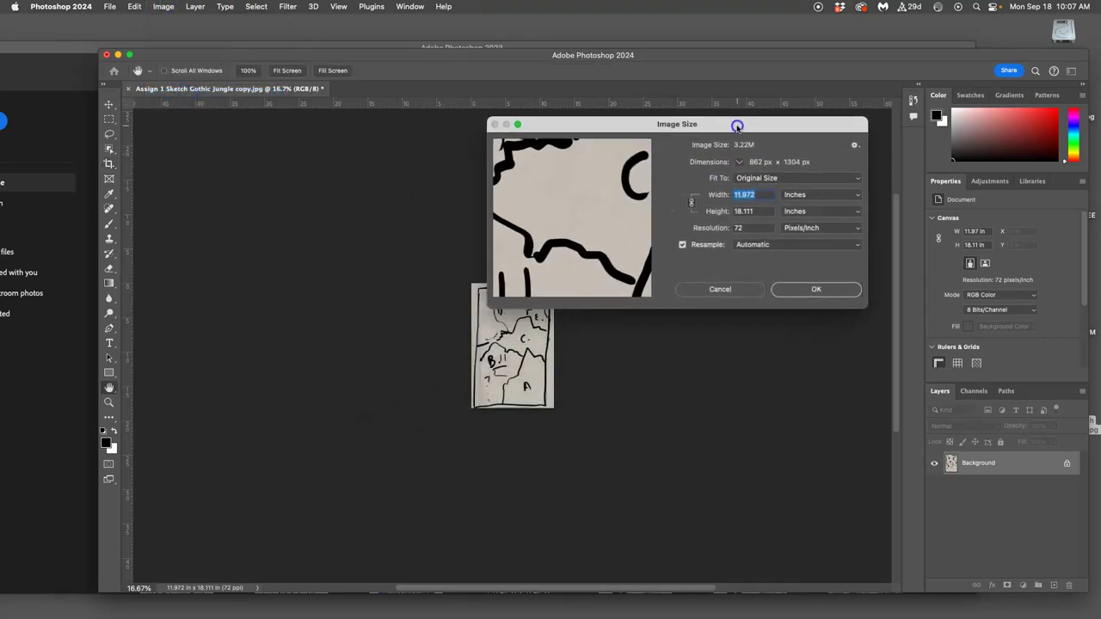
pyautogui.click(750, 213)
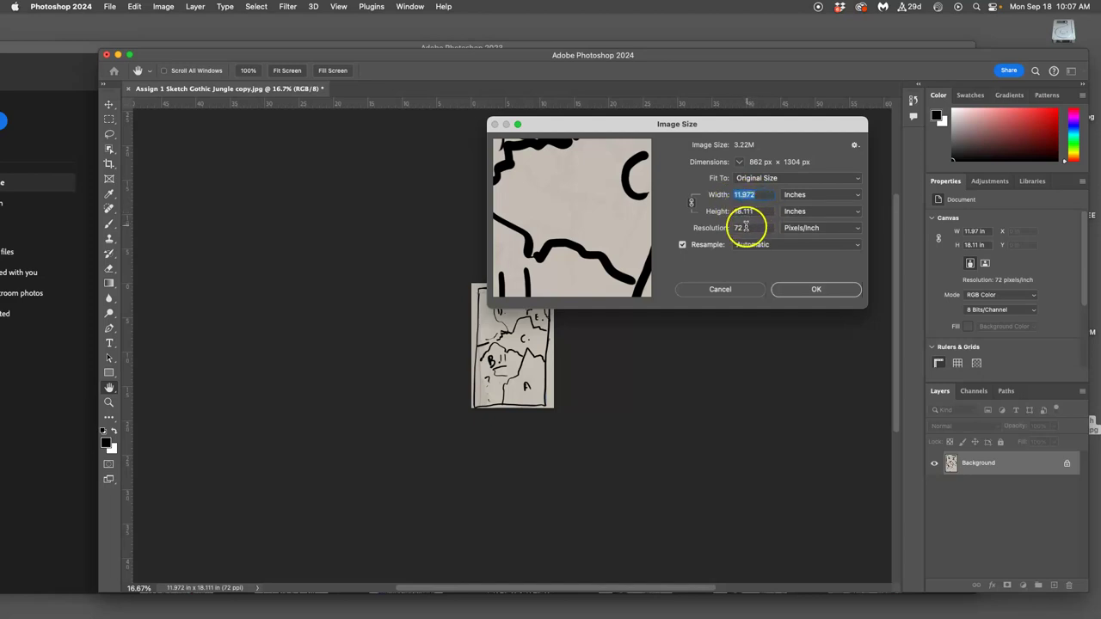
pyautogui.click(725, 229)
pyautogui.write('350')
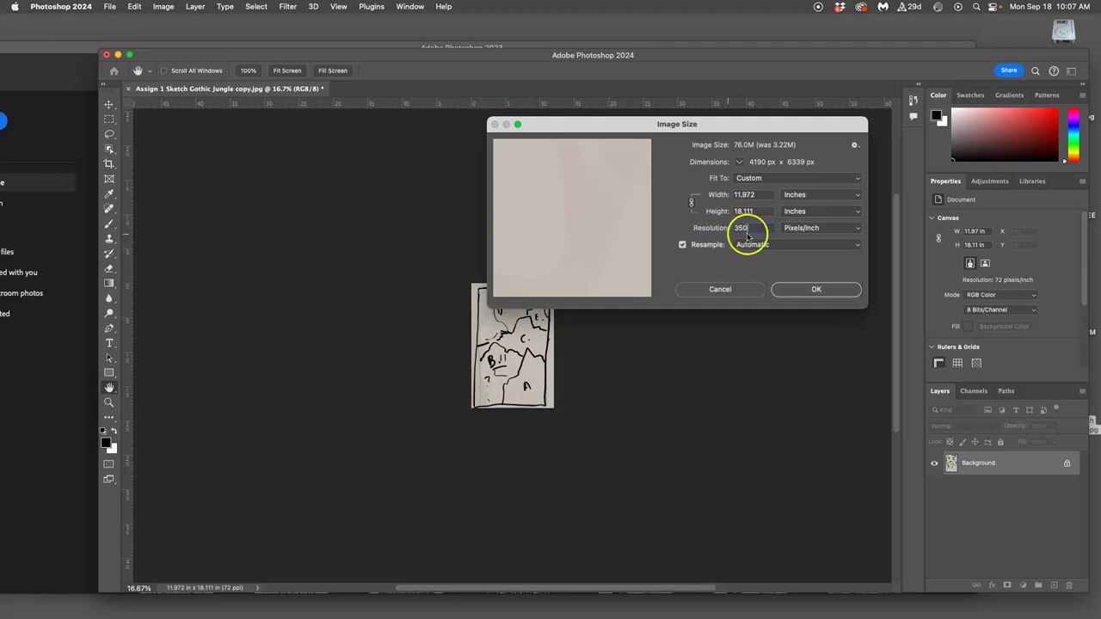
pyautogui.click(813, 290)
pyautogui.press('c')
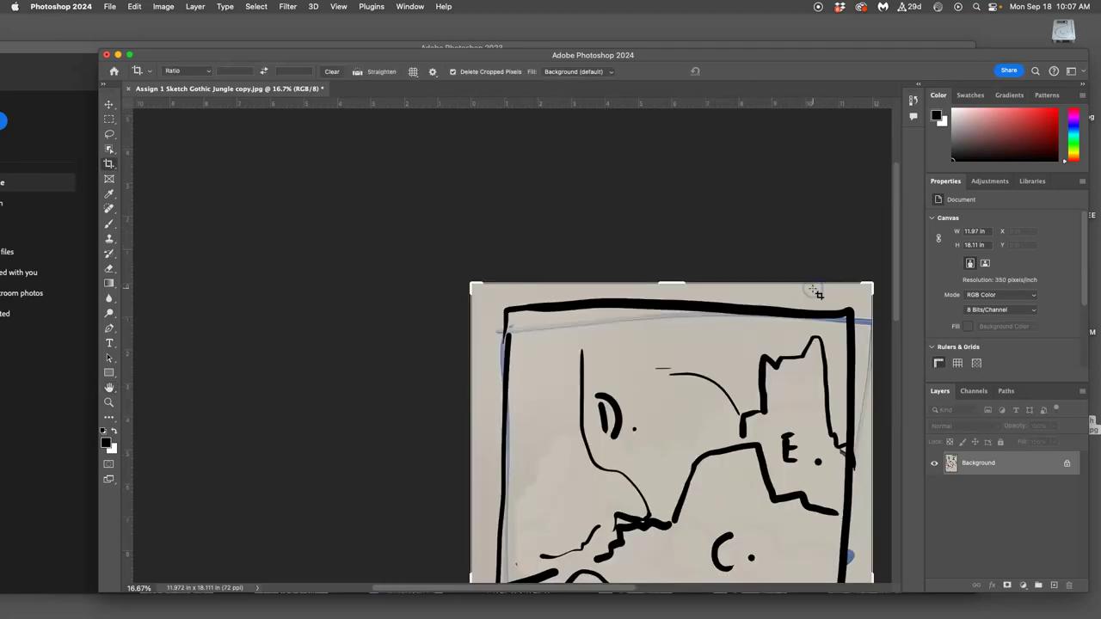
# Zoom in to inspect the sketch's left frame line, then zoom out and recentre the sketch.
pyautogui.press('super+minus')
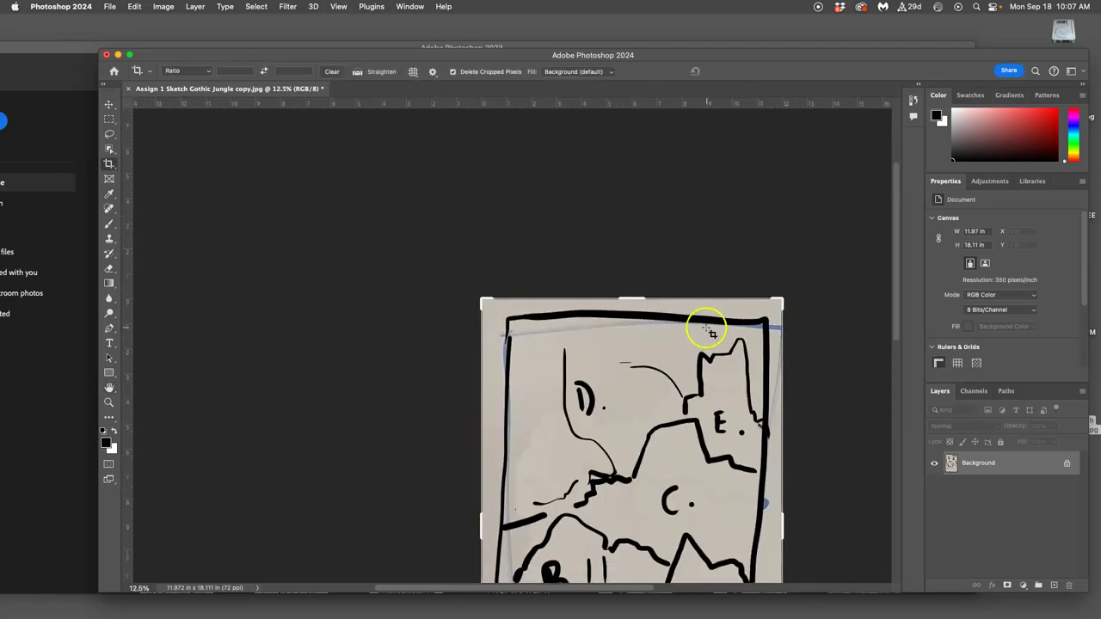
pyautogui.scroll(-1, 705, 319)
pyautogui.press('super+plus')
pyautogui.press('super+plus')
pyautogui.press('super+plus')
pyautogui.press('super+plus')
pyautogui.press('super+plus')
pyautogui.press('super+plus')
pyautogui.press('super+plus')
pyautogui.press('super+plus')
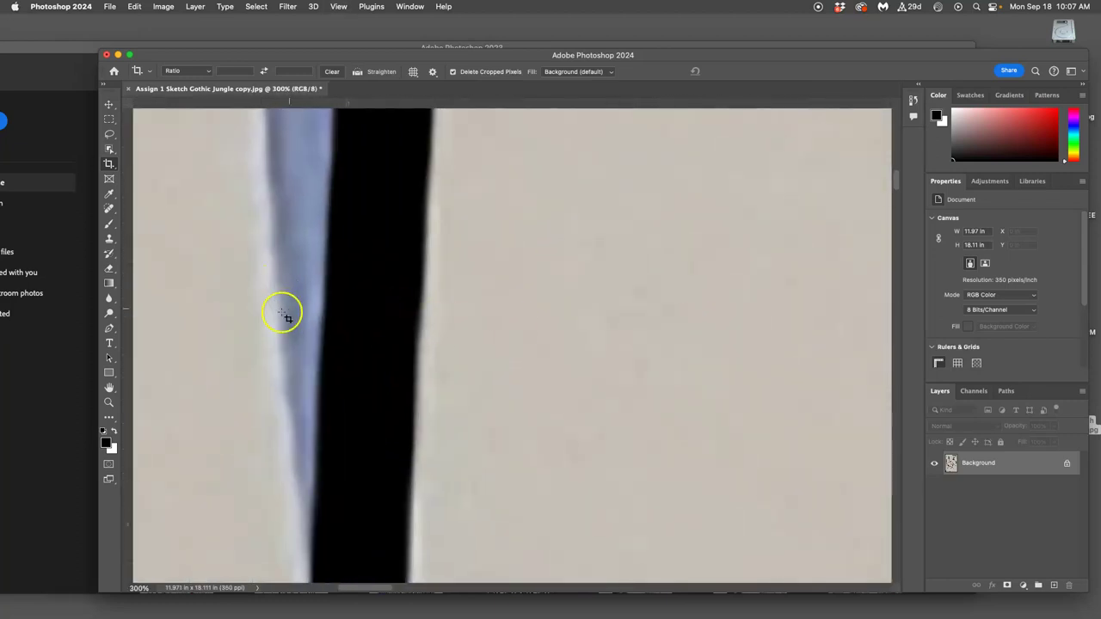
pyautogui.press('super+minus')
pyautogui.press('super+minus')
pyautogui.press('super+minus')
pyautogui.press('super+minus')
pyautogui.press('super+minus')
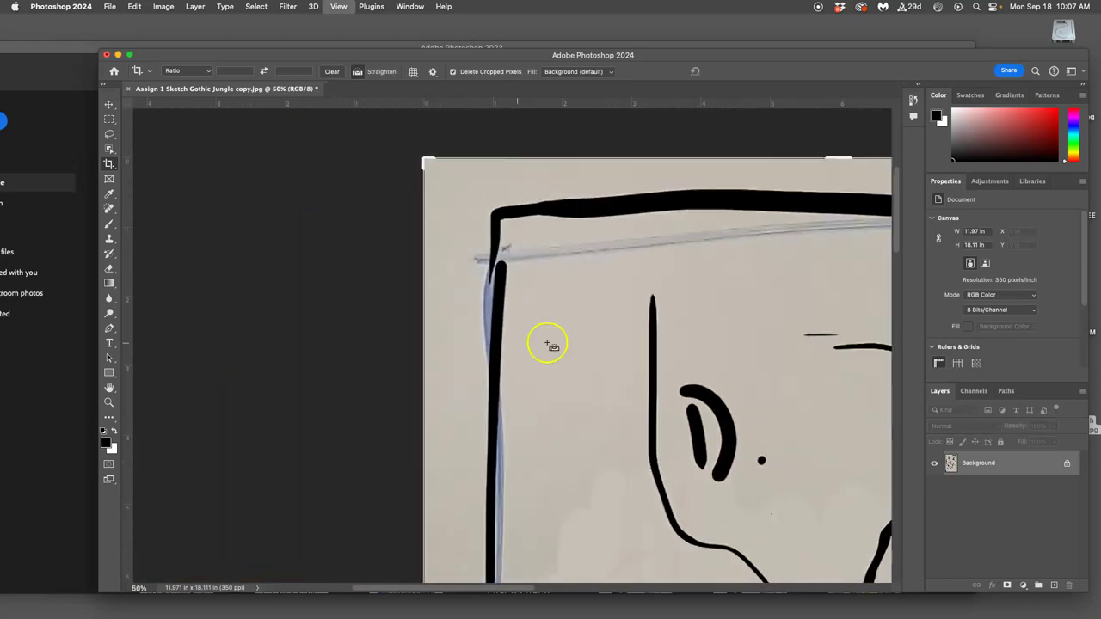
pyautogui.press('super+minus')
pyautogui.press('super+minus')
pyautogui.press('super+minus')
pyautogui.press('super+minus')
pyautogui.press('super+minus')
pyautogui.moveTo(560, 338); pyautogui.dragTo(477, 254)
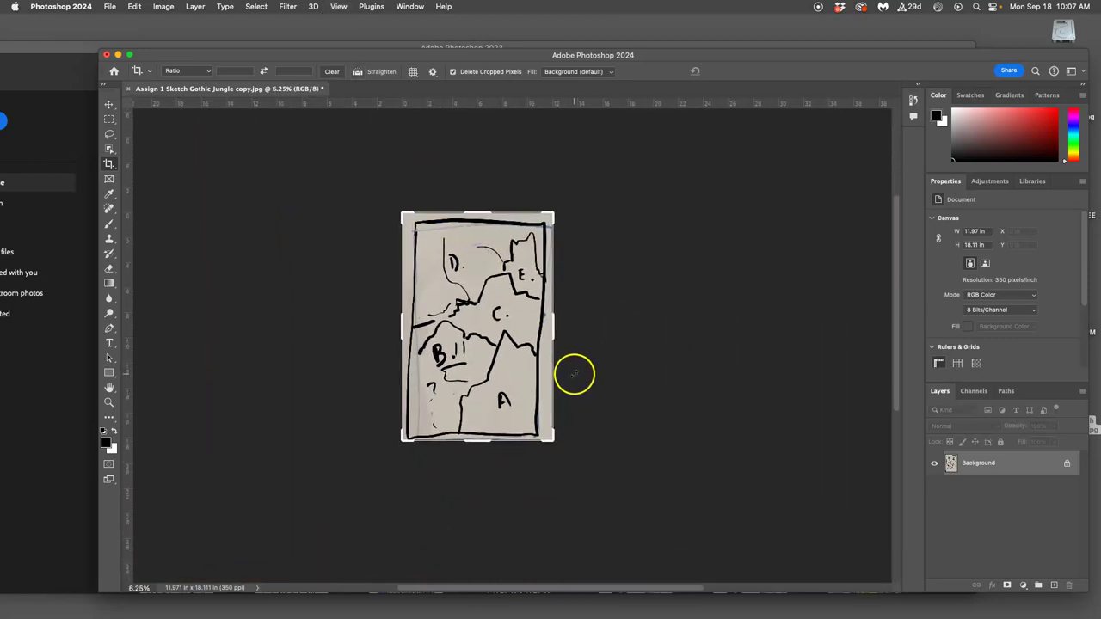
# Drag out guides onto the top, bottom, left and right edges of the sketch's frame.
pyautogui.click(108, 106)
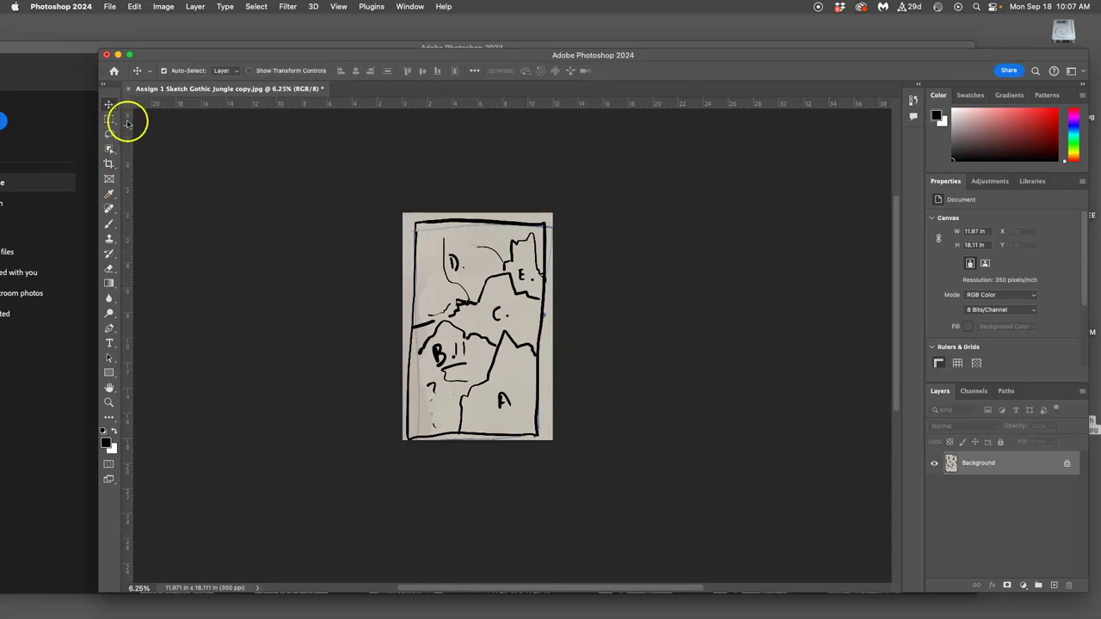
pyautogui.moveTo(524, 104); pyautogui.dragTo(525, 214)
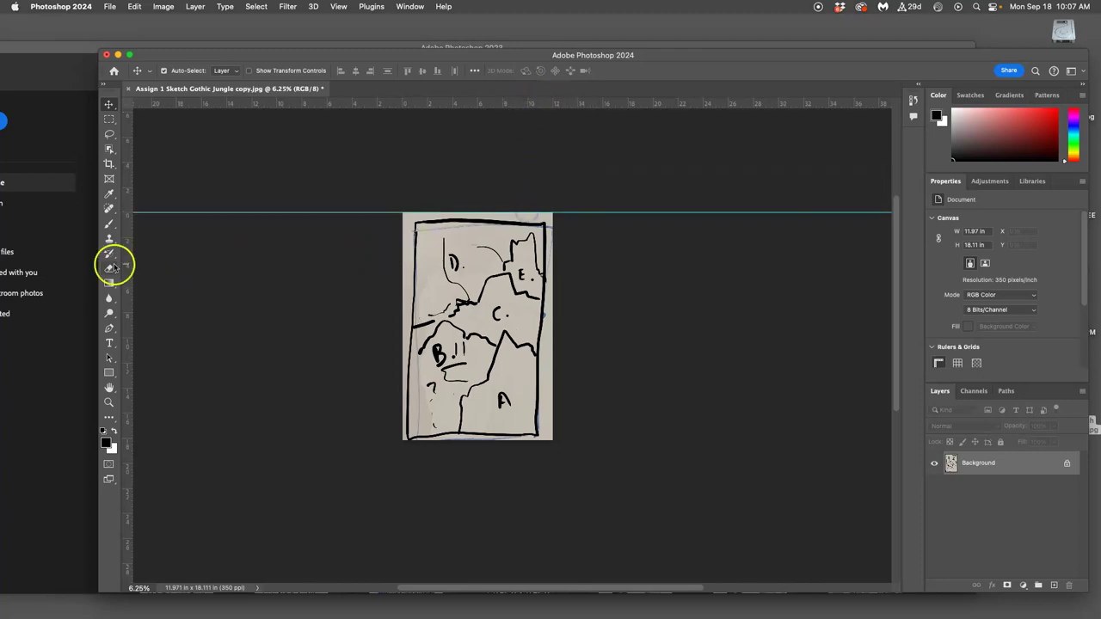
pyautogui.moveTo(127, 267); pyautogui.dragTo(412, 277)
pyautogui.moveTo(459, 214); pyautogui.dragTo(462, 221)
pyautogui.moveTo(128, 265); pyautogui.dragTo(544, 292)
pyautogui.moveTo(484, 105); pyautogui.dragTo(512, 433)
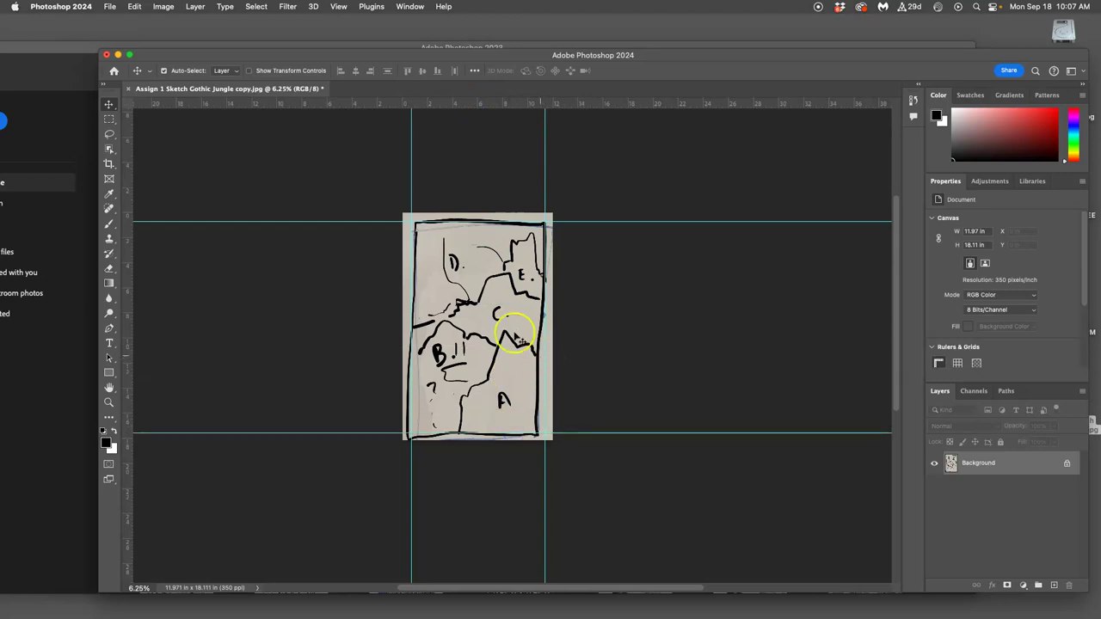
pyautogui.click(339, 6)
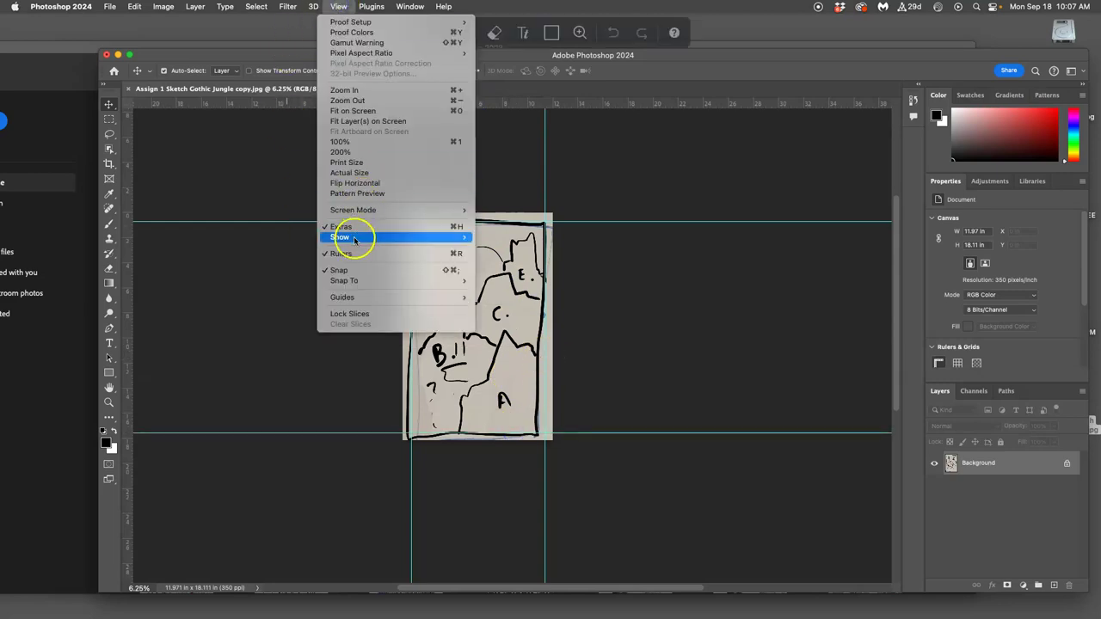
pyautogui.moveTo(351, 238)
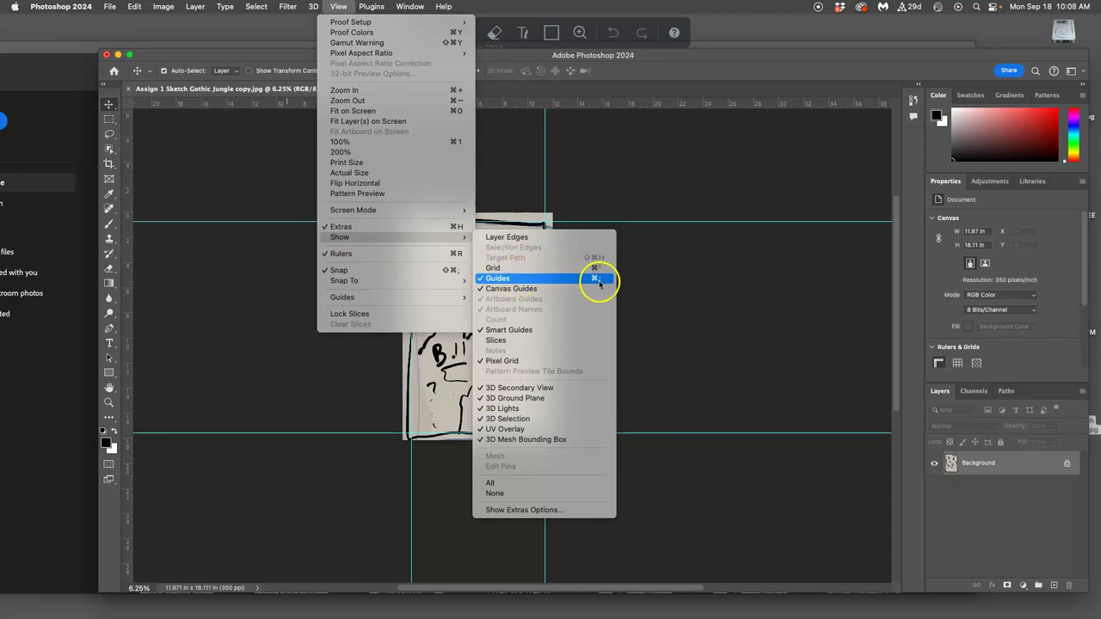
# Toggle the guides' visibility to check the frame, then zoom out from the sketch.
pyautogui.click(650, 281)
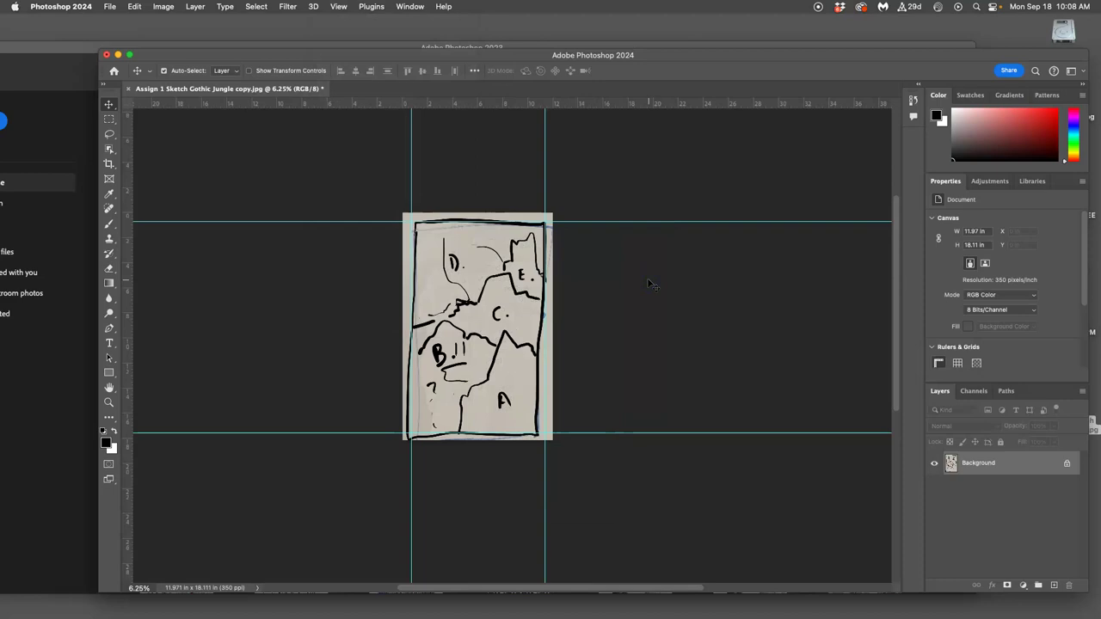
pyautogui.press('super+semicolon')
pyautogui.press('super+semicolon')
pyautogui.press('super+semicolon')
pyautogui.press('super+semicolon')
pyautogui.press('super+semicolon')
pyautogui.press('super+semicolon')
pyautogui.press('super+semicolon')
pyautogui.press('super+semicolon')
pyautogui.press('super+semicolon')
pyautogui.press('super+semicolon')
pyautogui.press('super+minus')
pyautogui.press('super+minus')
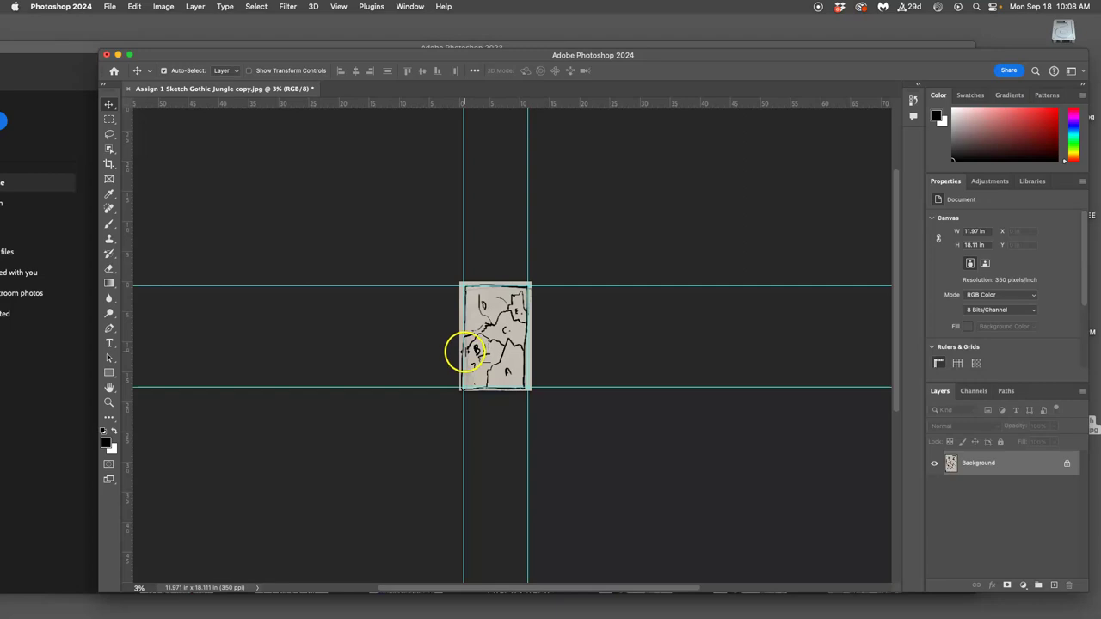
# Enlarge the canvas to 30 × 40 inches in Canvas Size, keeping the sketch centred.
pyautogui.click(164, 6)
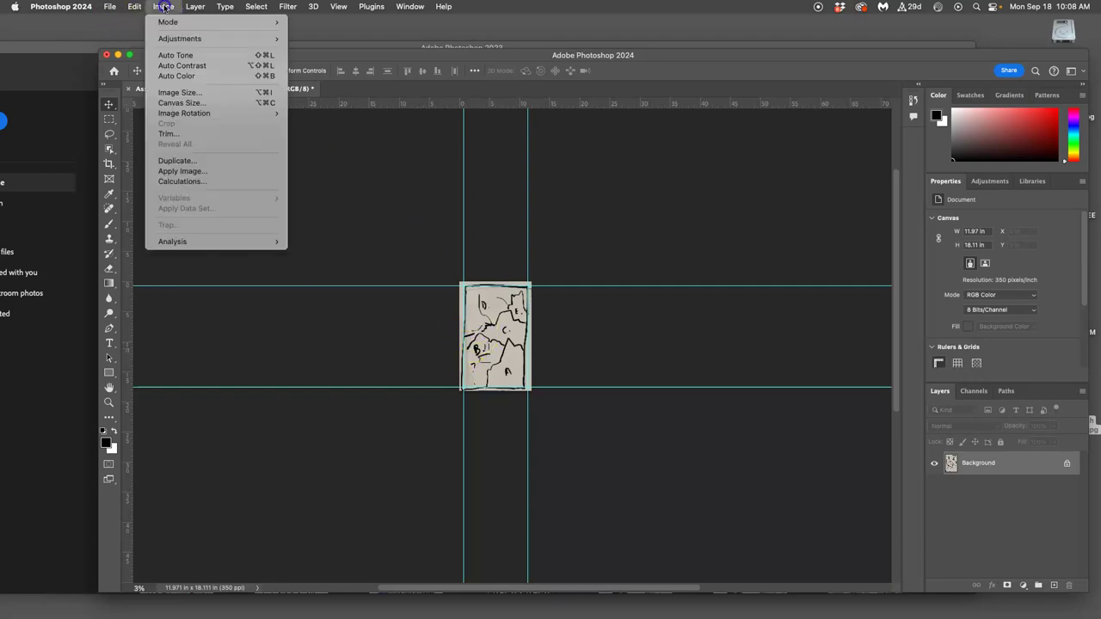
pyautogui.click(188, 103)
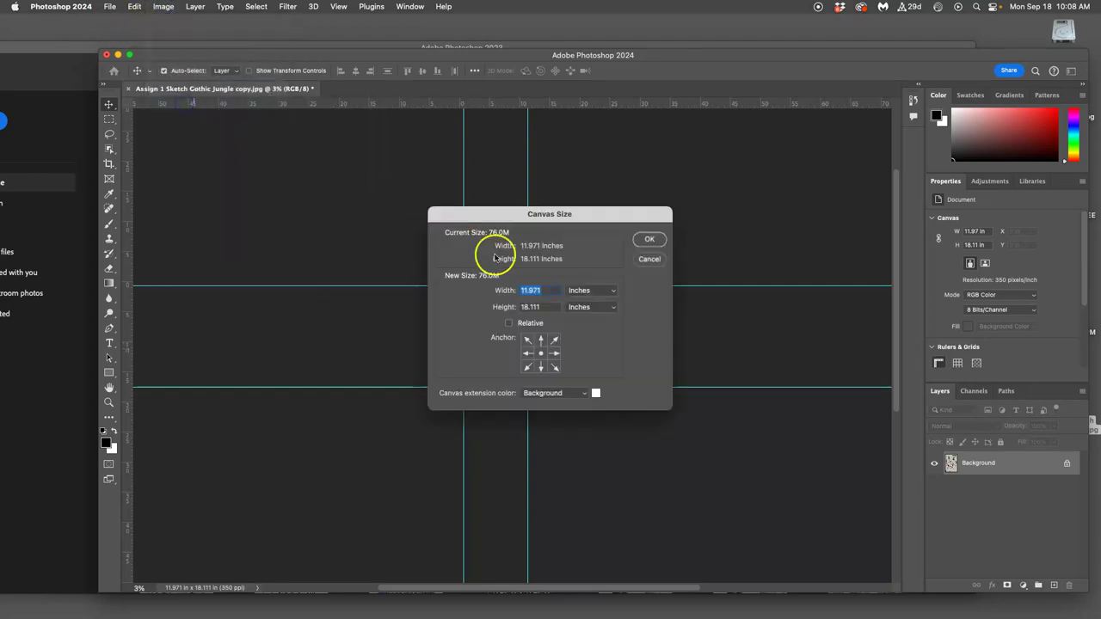
pyautogui.write('30')
pyautogui.click(509, 308)
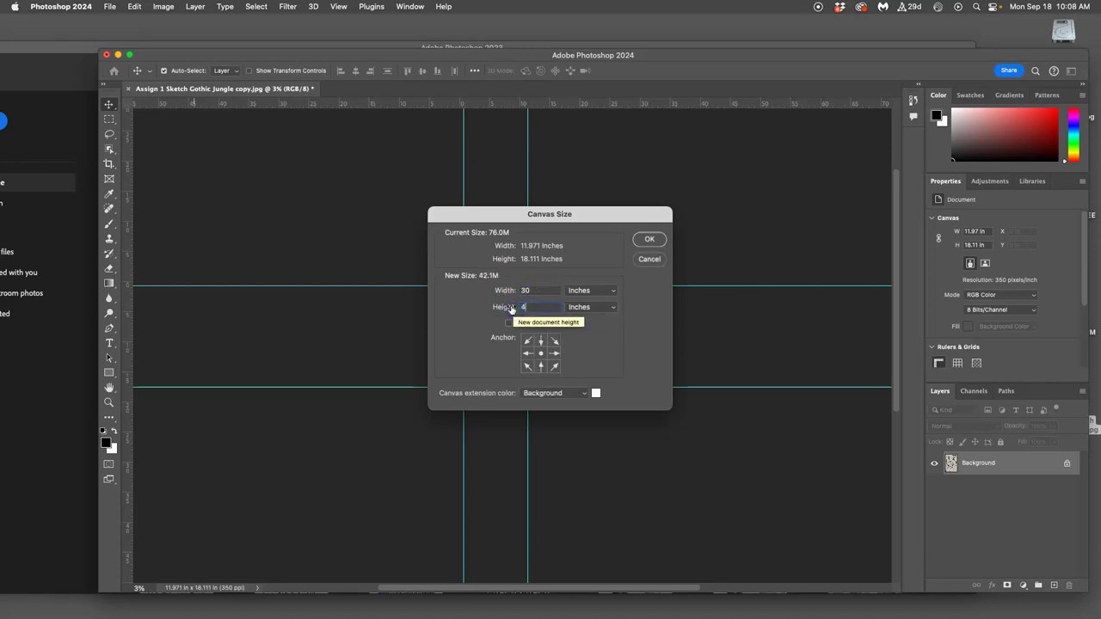
pyautogui.click(650, 239)
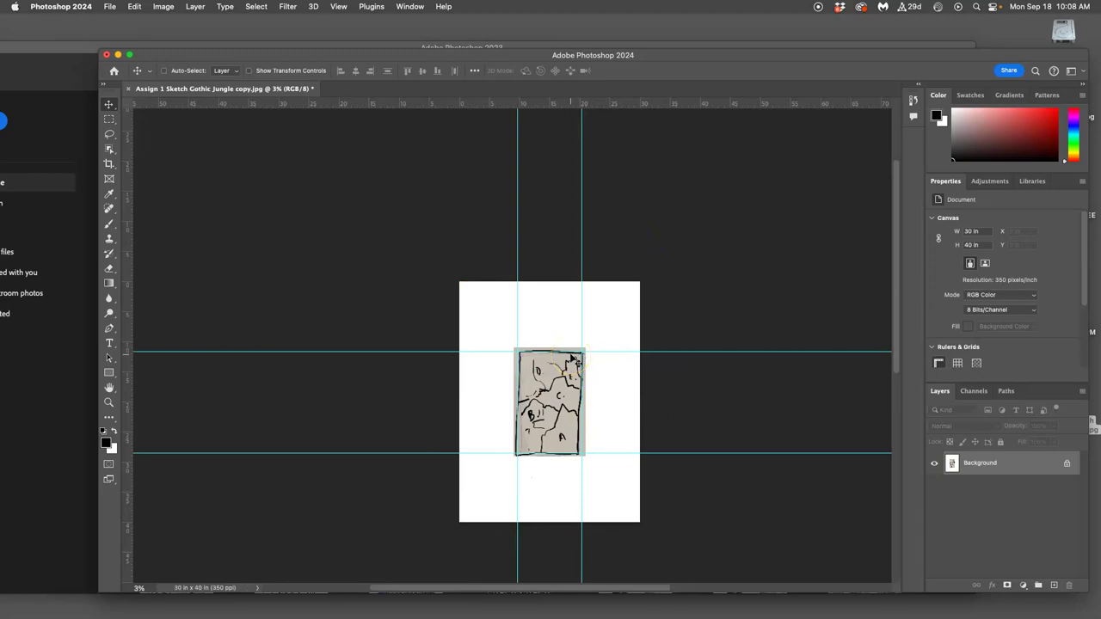
pyautogui.scroll(-1, 572, 360)
pyautogui.scroll(4, 572, 360)
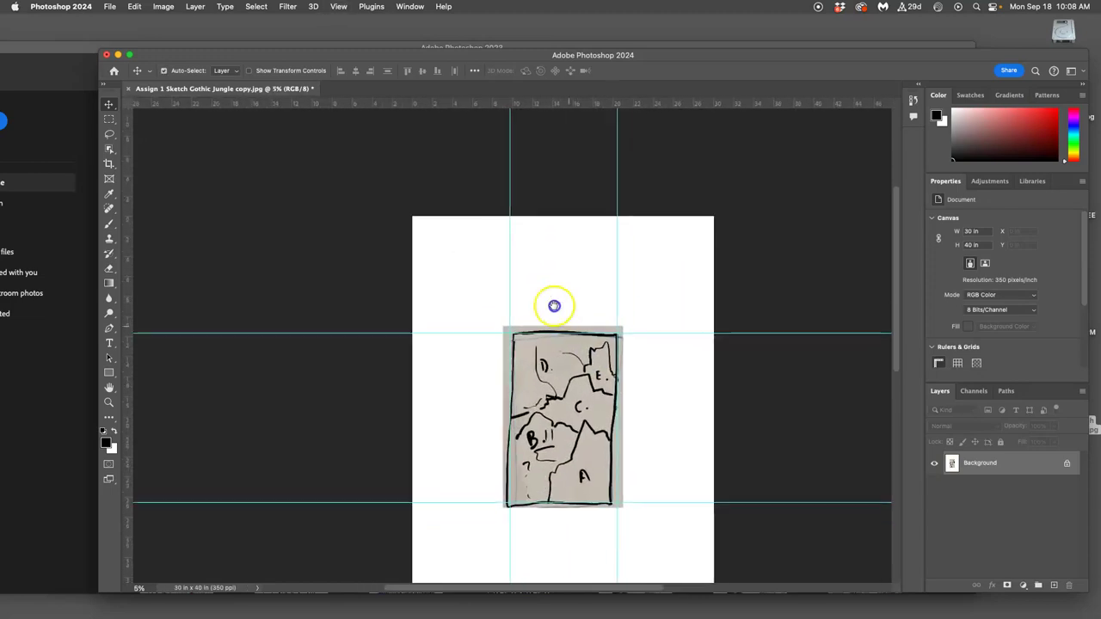
pyautogui.scroll(-2, 549, 300)
pyautogui.hscroll(1, 549, 300)
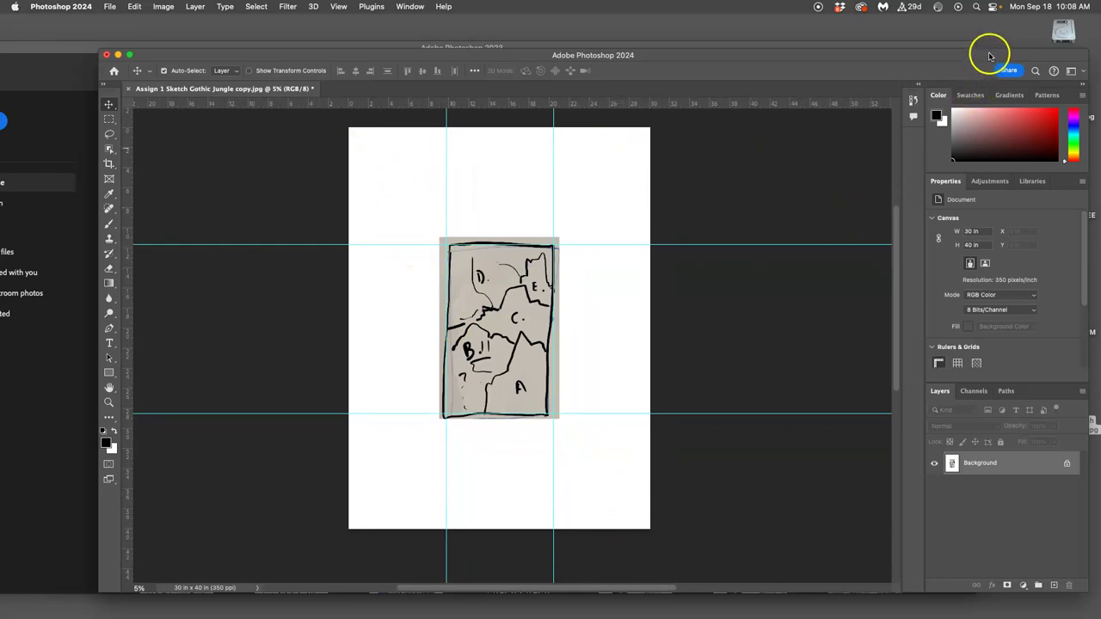
# Open the desktop class folder and its Assign 1 folder in Finder beside Photoshop.
pyautogui.moveTo(989, 55); pyautogui.dragTo(908, 54)
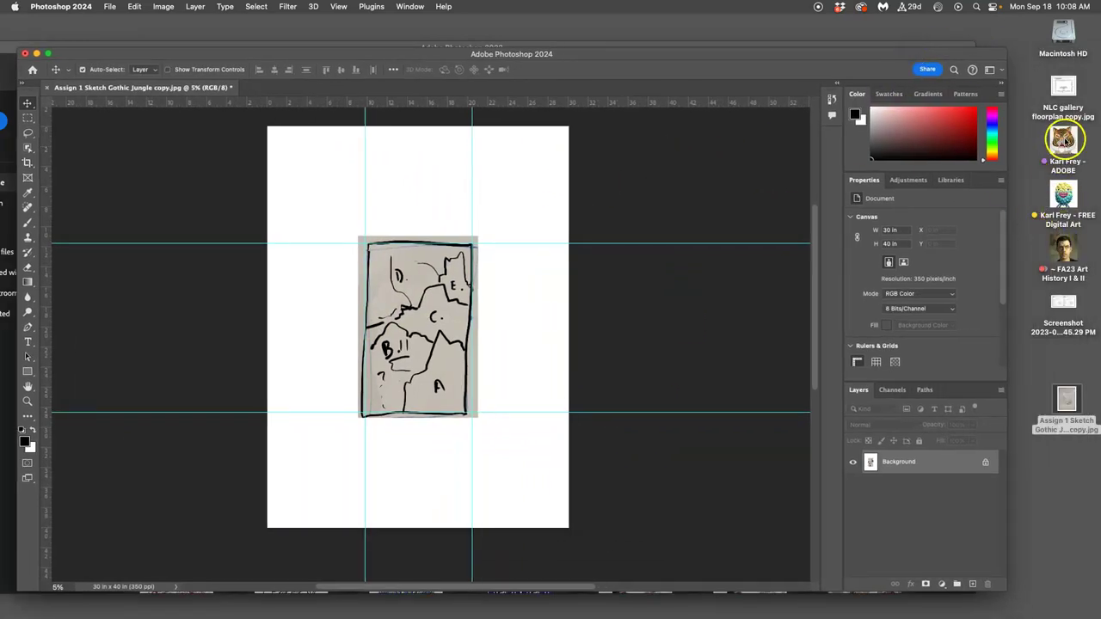
pyautogui.doubleClick(1063, 142)
pyautogui.moveTo(629, 177); pyautogui.dragTo(927, 40)
pyautogui.doubleClick(889, 110)
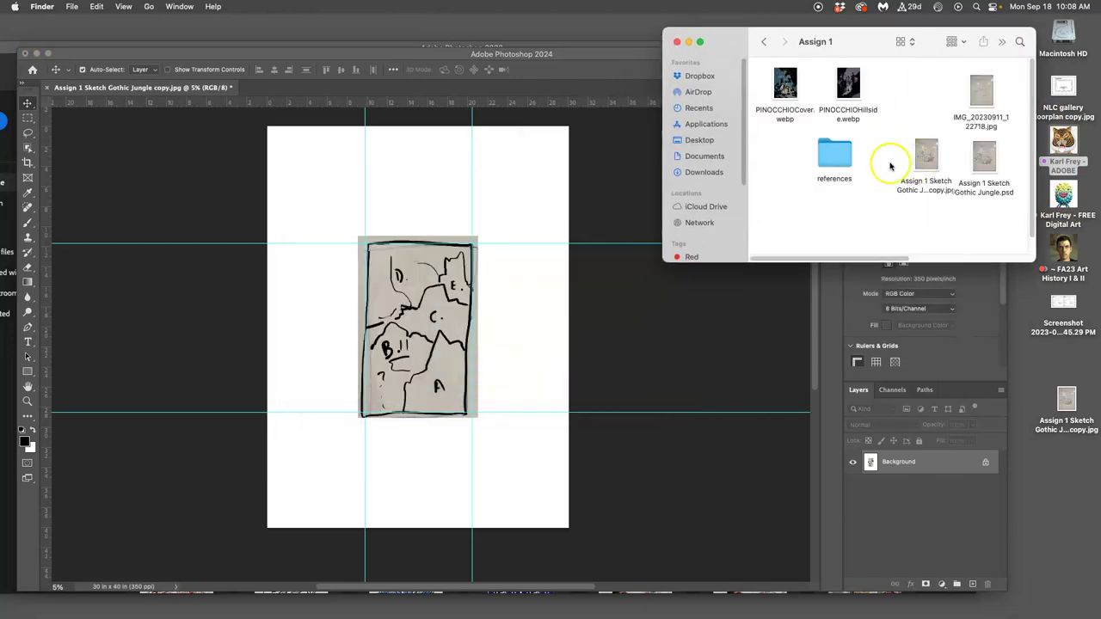
pyautogui.click(764, 43)
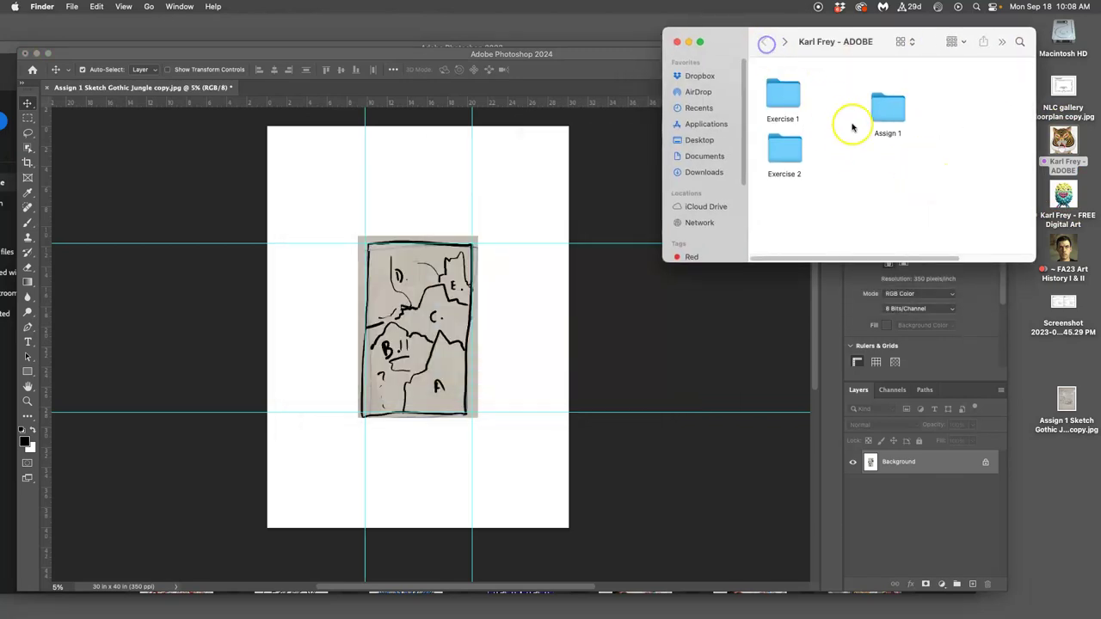
pyautogui.moveTo(721, 37); pyautogui.dragTo(715, 69)
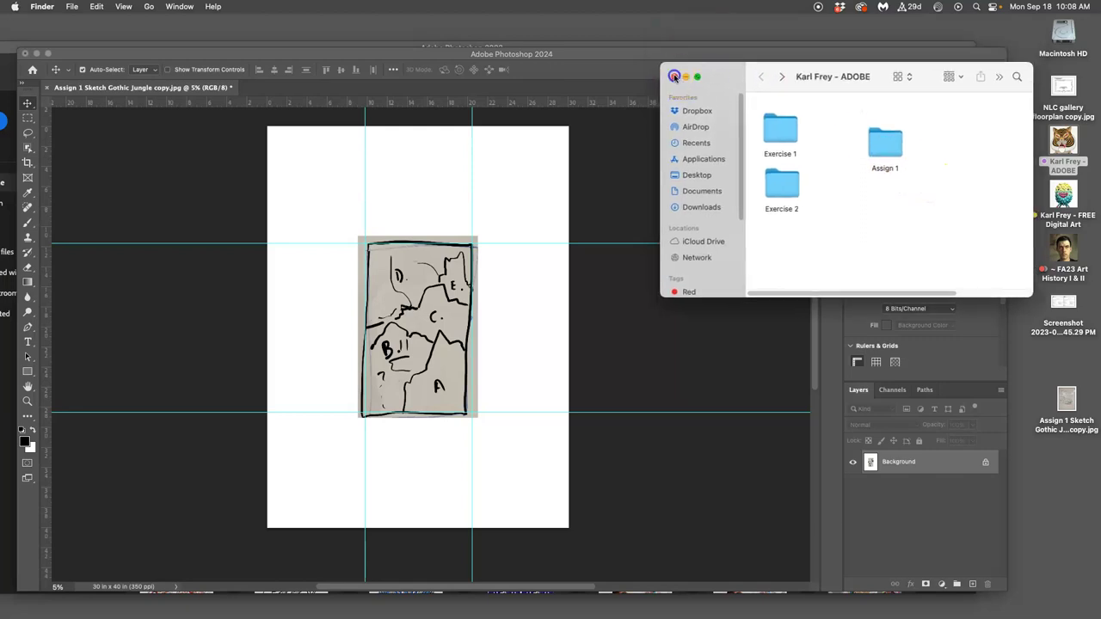
pyautogui.click(677, 73)
pyautogui.click(1098, 158)
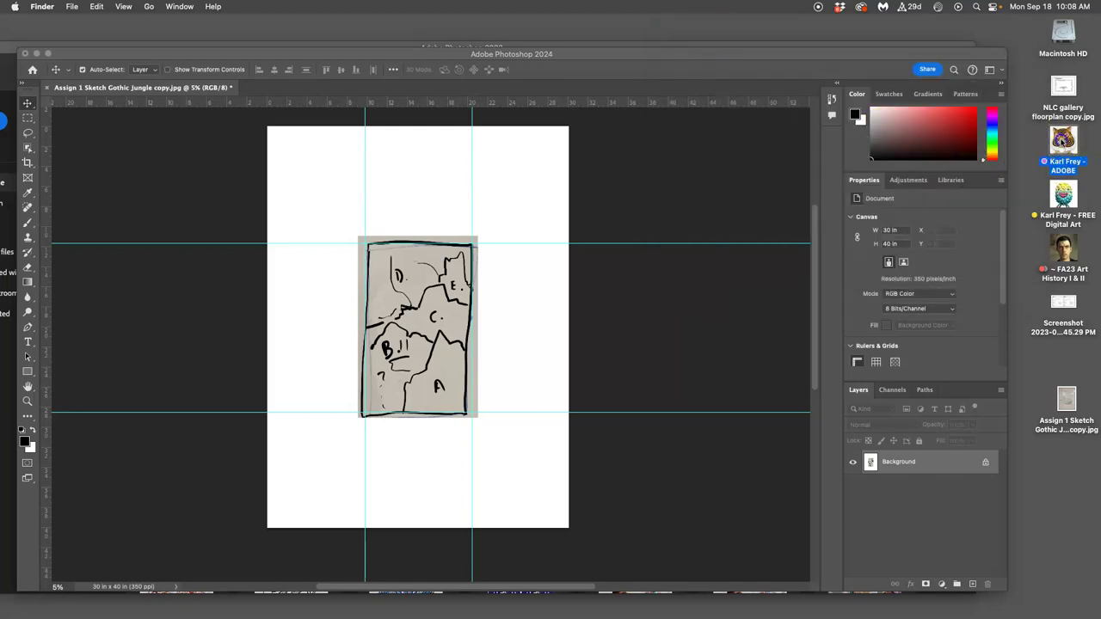
pyautogui.doubleClick(1063, 142)
pyautogui.doubleClick(885, 142)
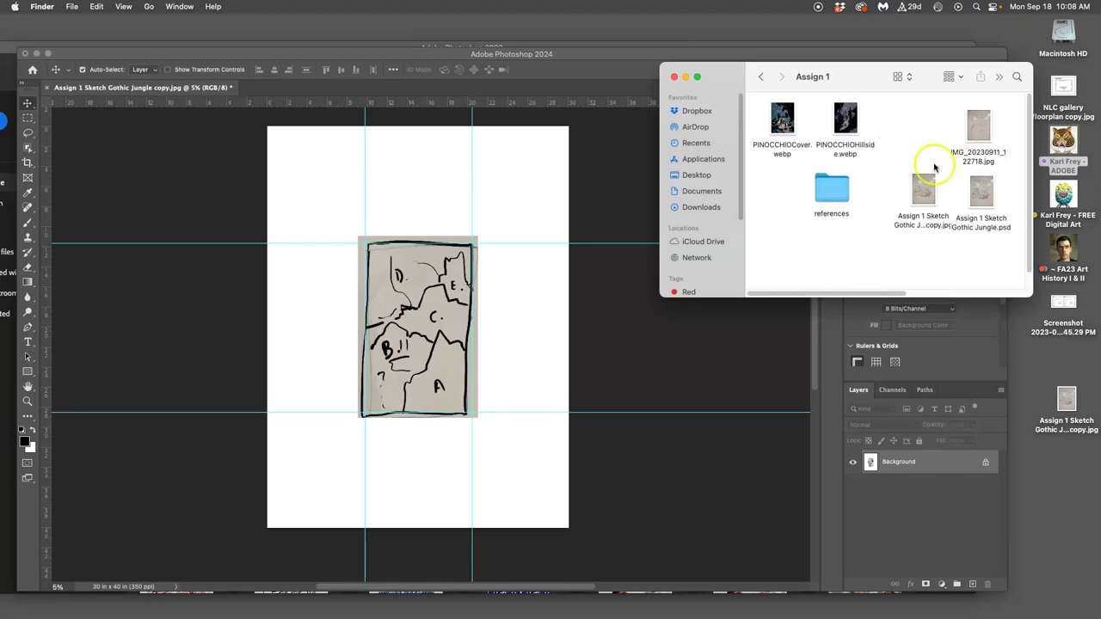
# Open the references folder and drag 1. cathedral.jpg onto the canvas.
pyautogui.click(834, 198)
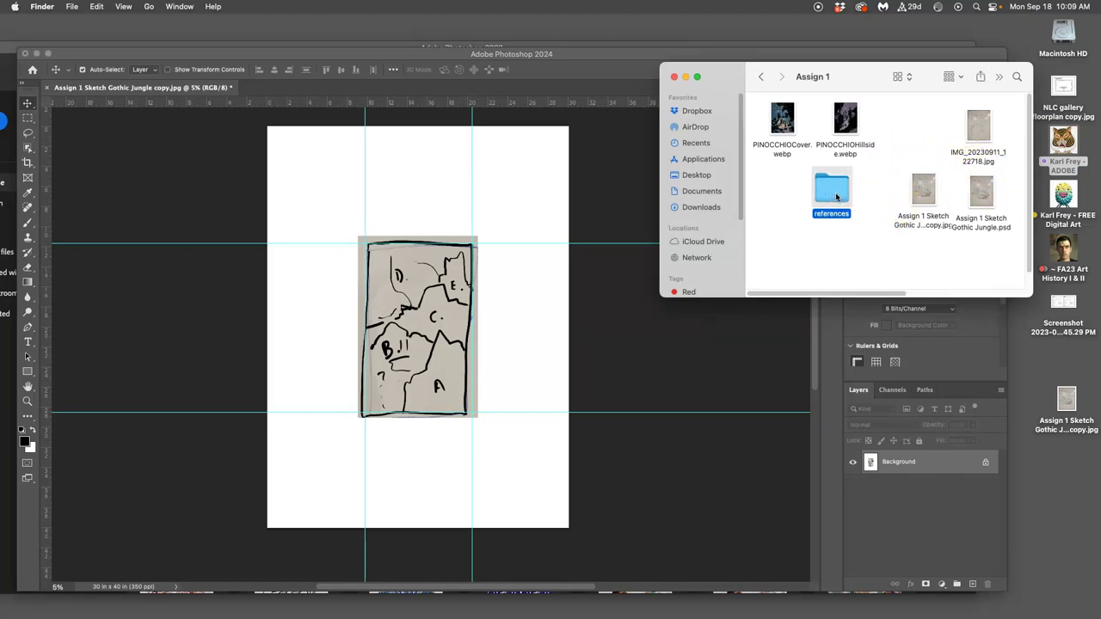
pyautogui.moveTo(1031, 295); pyautogui.dragTo(1064, 614)
pyautogui.click(832, 210)
pyautogui.doubleClick(837, 189)
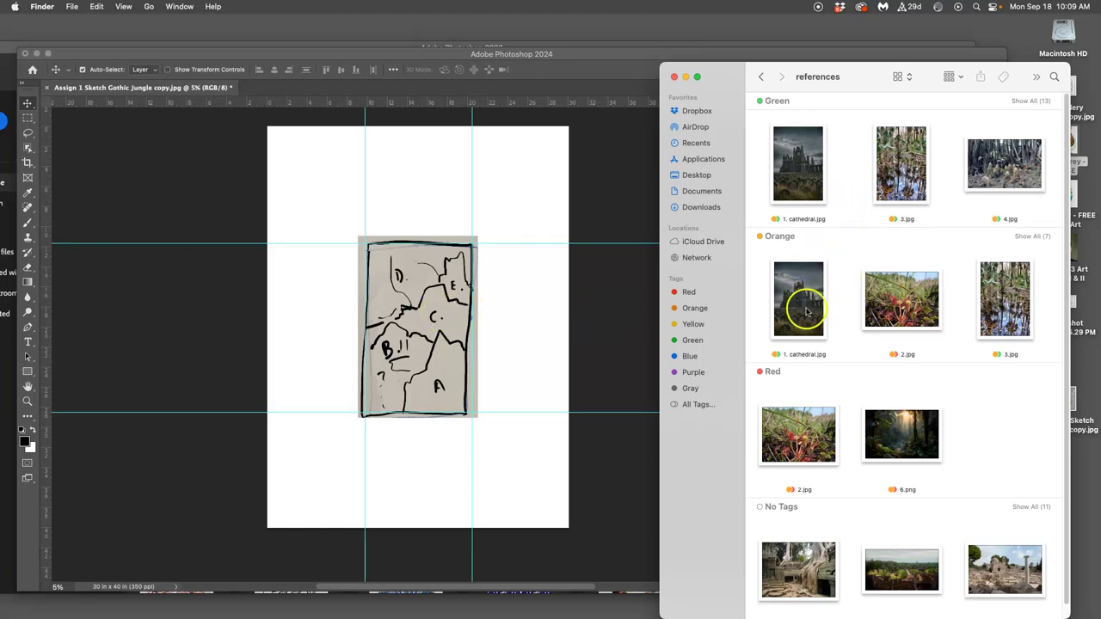
pyautogui.hscroll(2, 860, 309)
pyautogui.hscroll(-2, 791, 309)
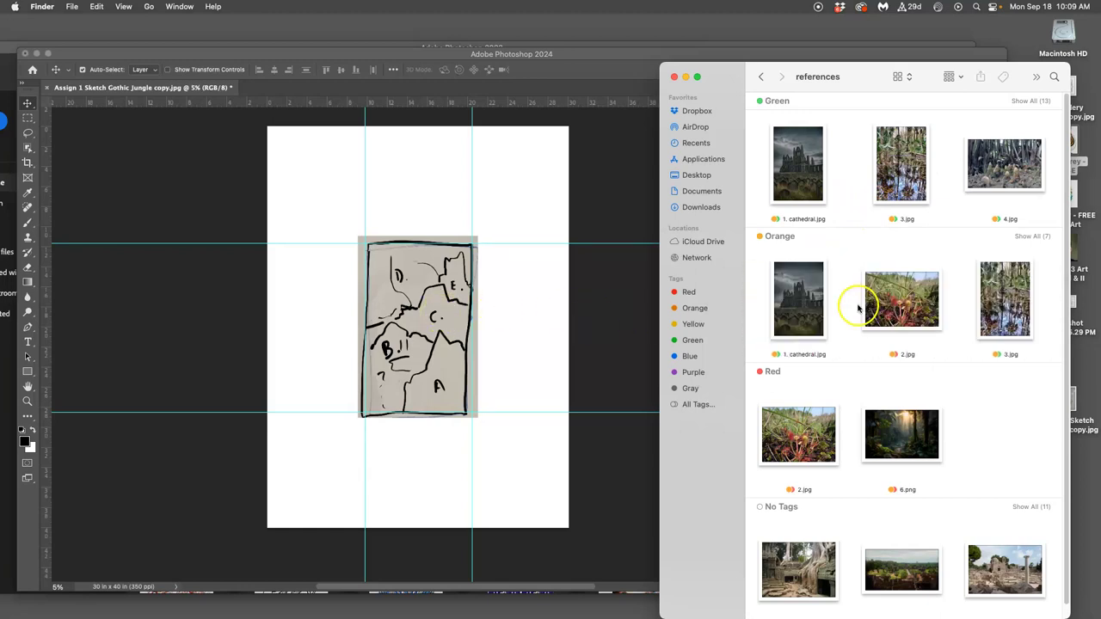
pyautogui.moveTo(789, 311); pyautogui.dragTo(425, 325)
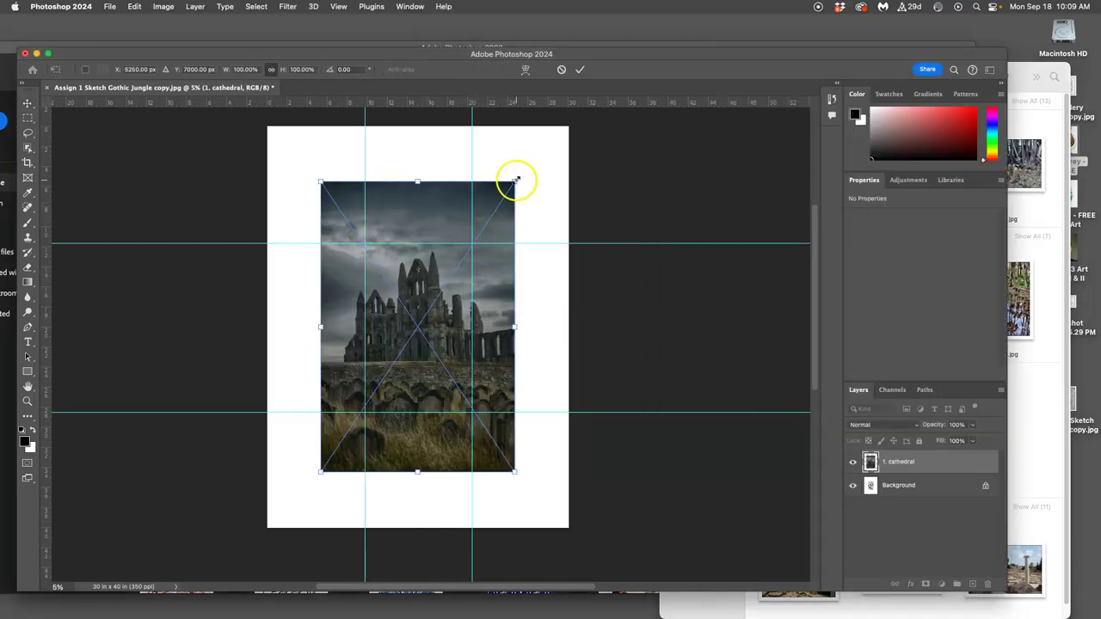
# Scale down the cathedral photo and position it at the canvas's top-right, using temporary 45% opacity.
pyautogui.moveTo(515, 181)
pyautogui.mouseDown()
pyautogui.moveTo(414, 333)
pyautogui.moveTo(467, 239)
pyautogui.moveTo(463, 247)
pyautogui.moveTo(542, 172)
pyautogui.moveTo(531, 161)
pyautogui.moveTo(527, 181)
pyautogui.moveTo(446, 269)
pyautogui.mouseUp()
pyautogui.press('Return')
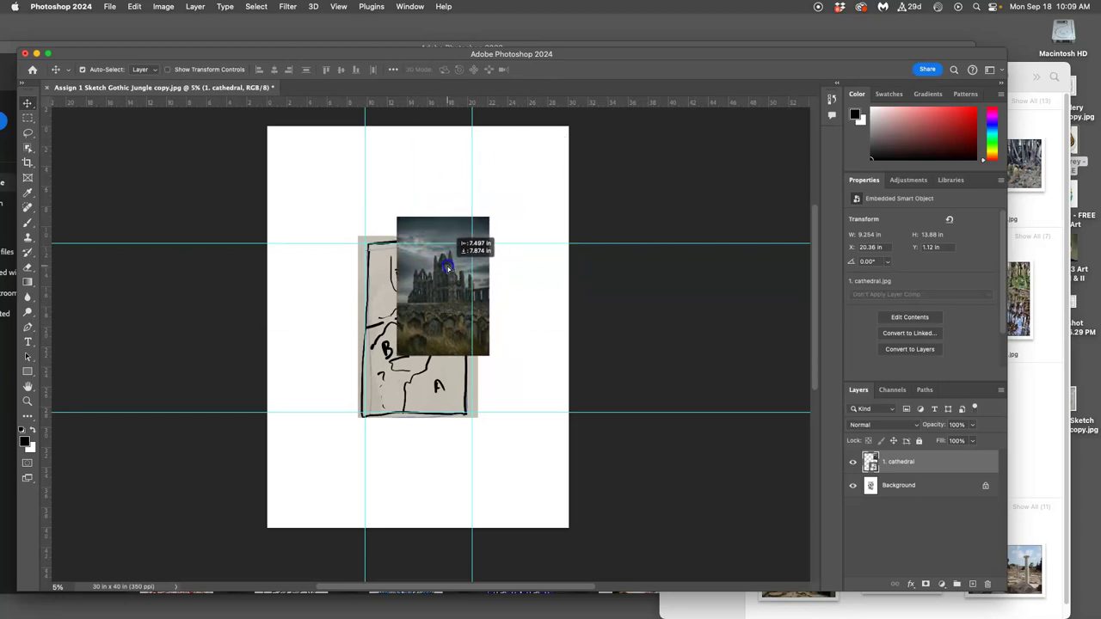
pyautogui.moveTo(447, 269); pyautogui.dragTo(447, 269)
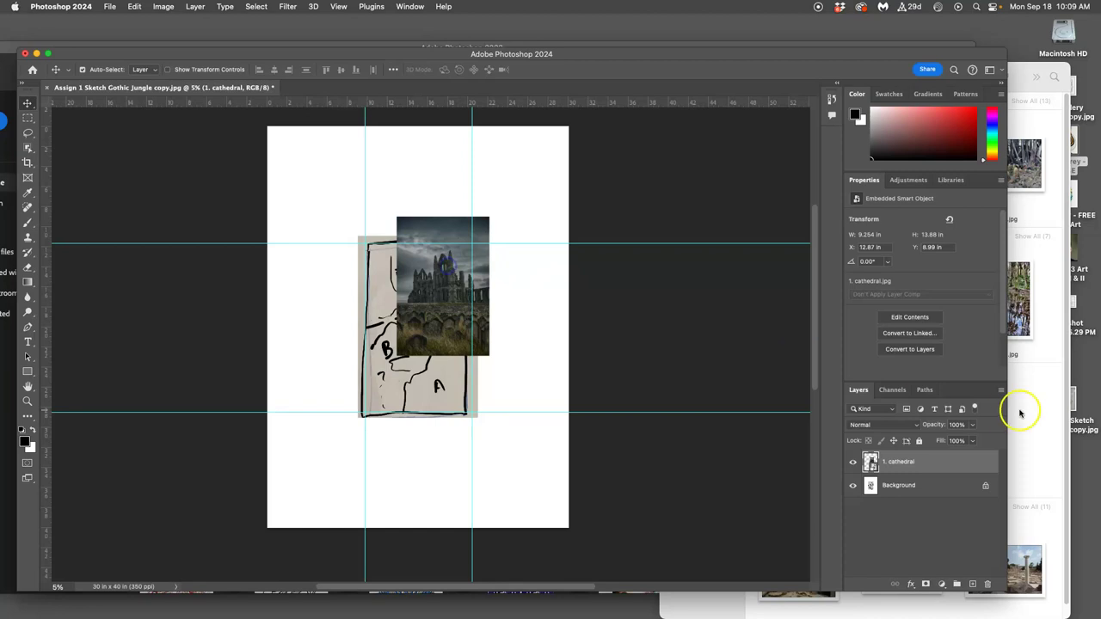
pyautogui.click(972, 424)
pyautogui.moveTo(943, 440); pyautogui.dragTo(943, 440)
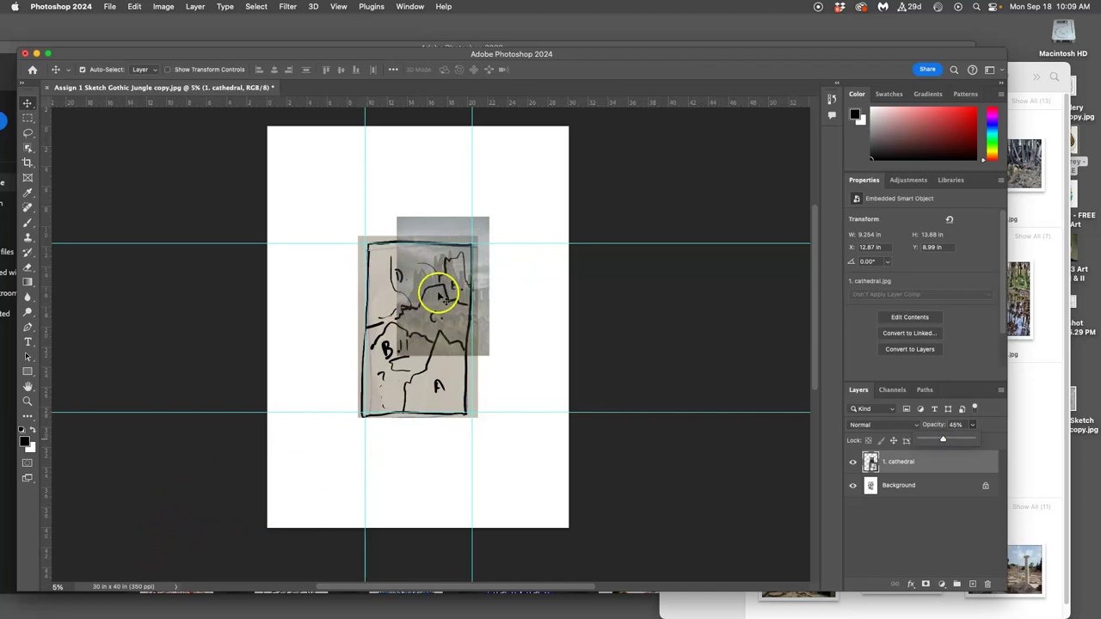
pyautogui.moveTo(462, 231); pyautogui.dragTo(527, 151)
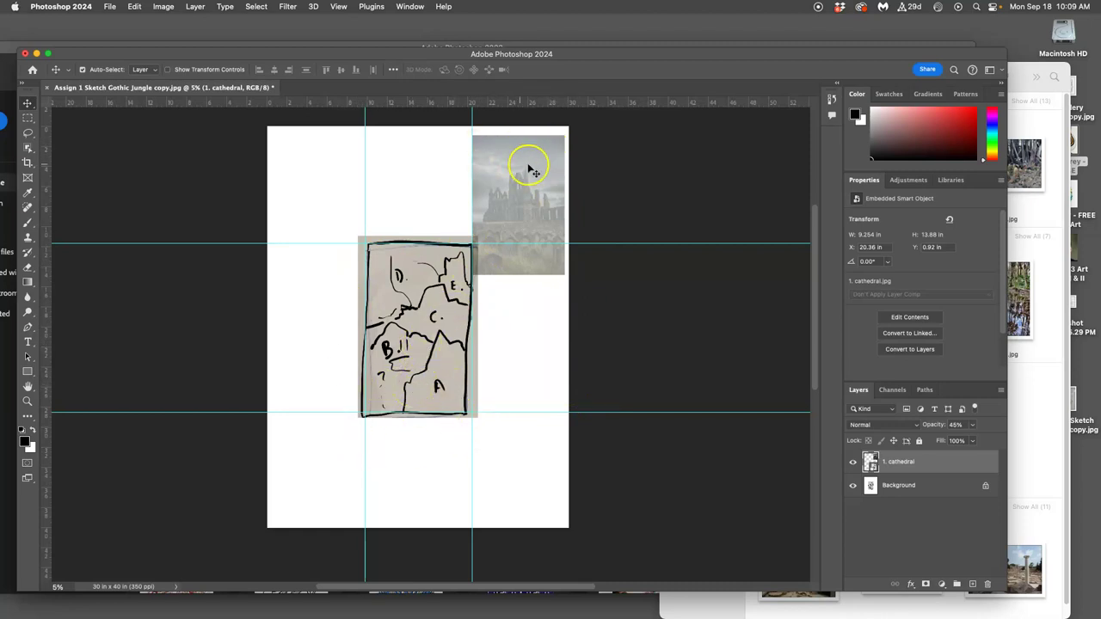
pyautogui.moveTo(972, 424); pyautogui.dragTo(1020, 435)
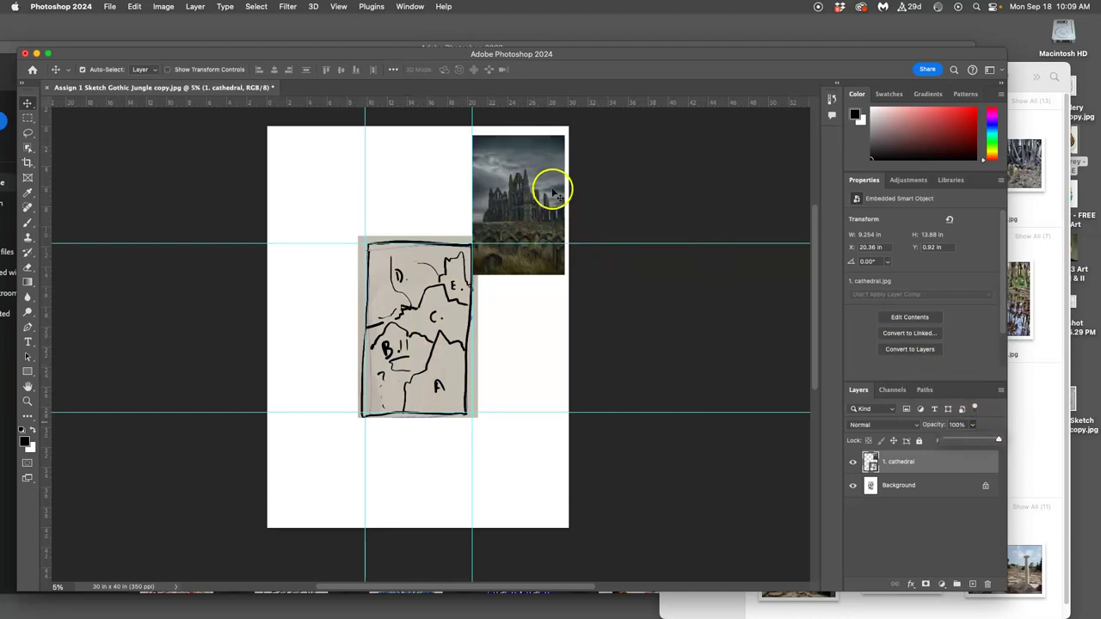
pyautogui.moveTo(520, 231); pyautogui.dragTo(528, 207)
pyautogui.click(28, 133)
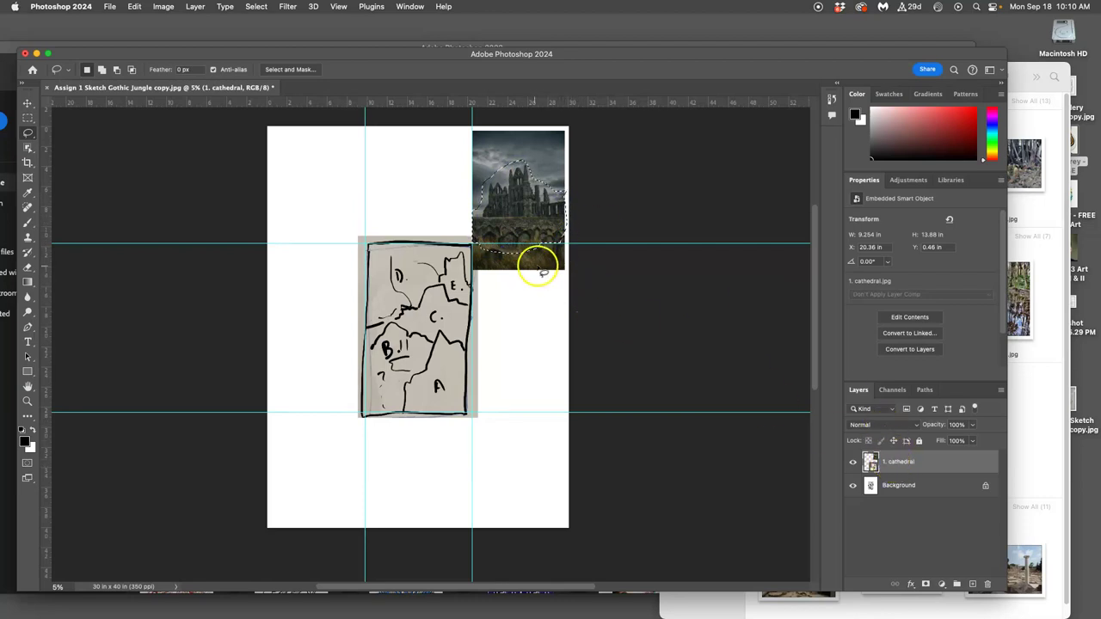
# Lasso the cathedral ruin onto its own layer and delete the original cathedral layer.
pyautogui.moveTo(526, 238)
pyautogui.mouseDown()
pyautogui.moveTo(508, 190)
pyautogui.moveTo(514, 206)
pyautogui.mouseUp()
pyautogui.press('cmd+j')
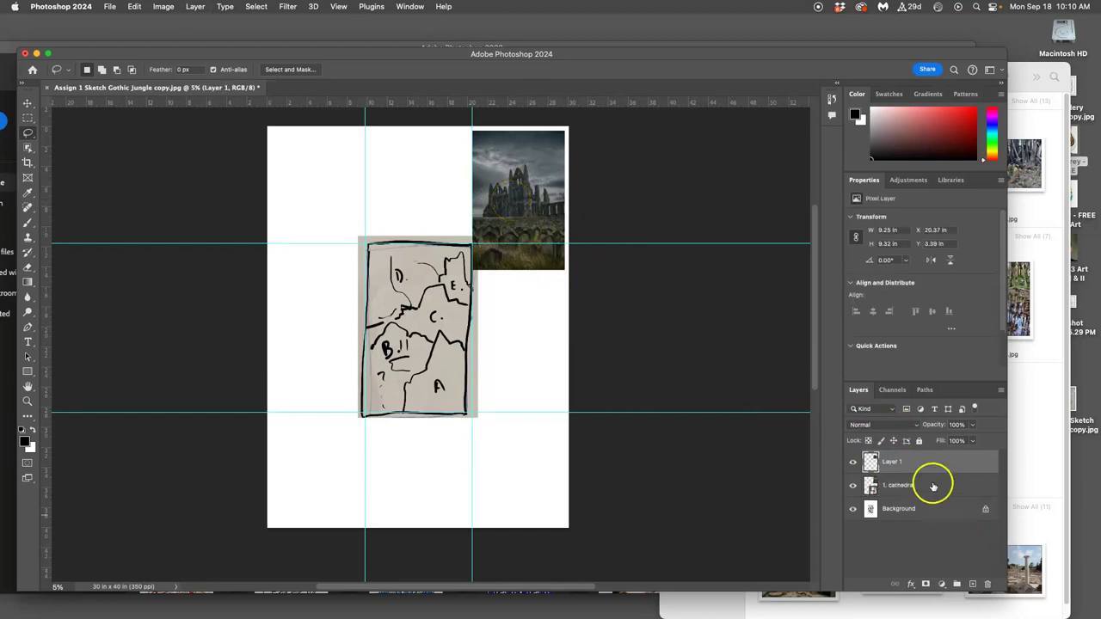
pyautogui.click(906, 486)
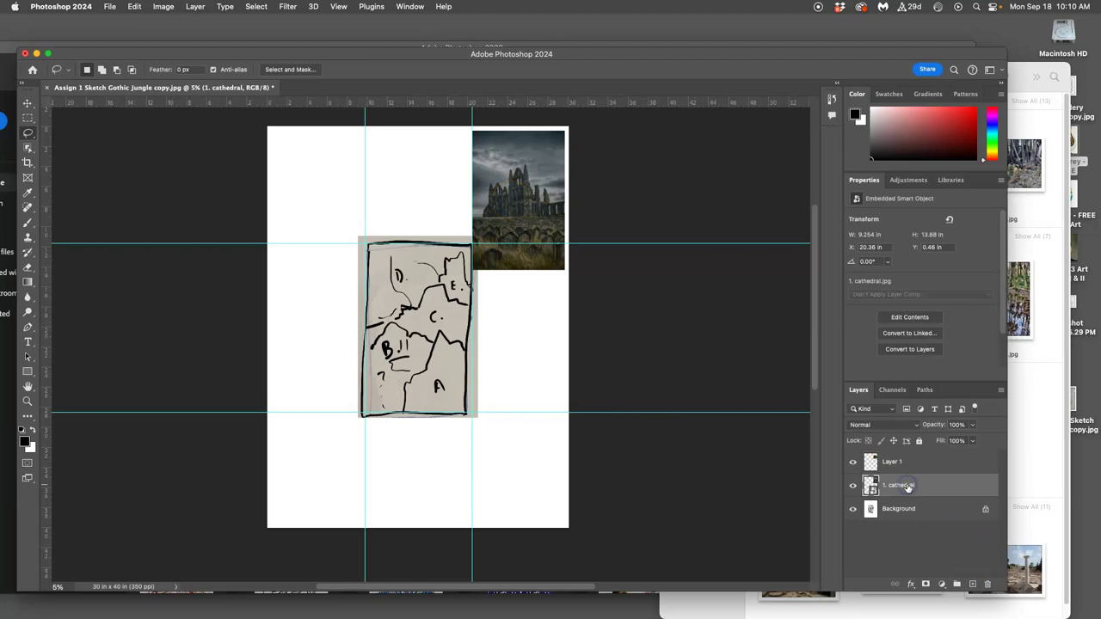
pyautogui.press('Delete')
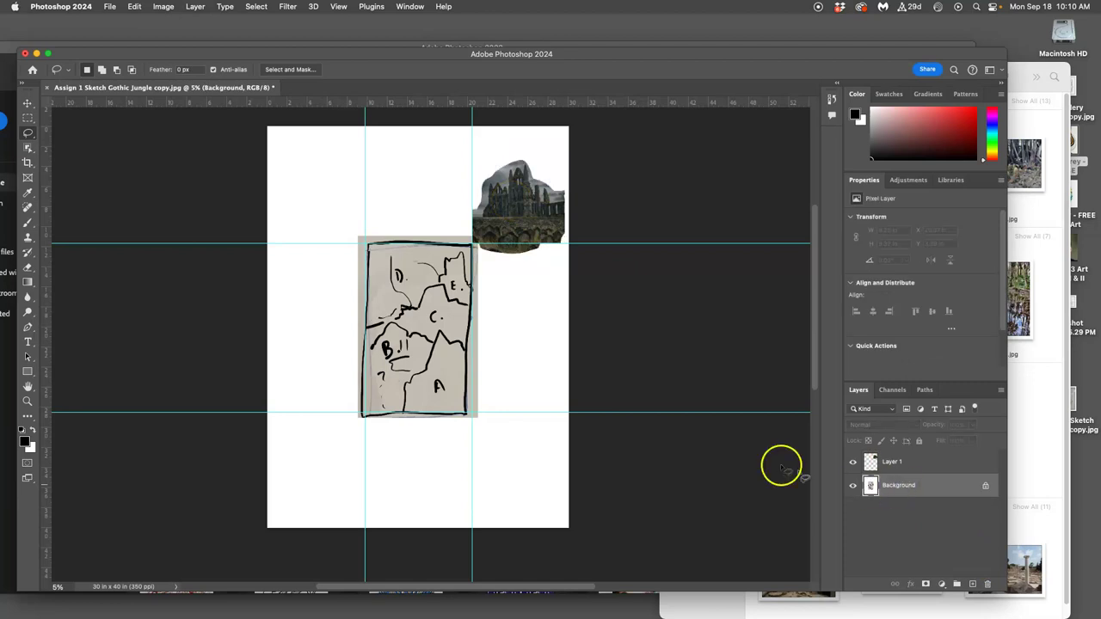
# Place the sundew photo 2.jpg, then lasso its plants onto a new layer and delete the original.
pyautogui.click(1032, 387)
pyautogui.moveTo(918, 317); pyautogui.dragTo(455, 438)
pyautogui.moveTo(442, 357); pyautogui.dragTo(404, 419)
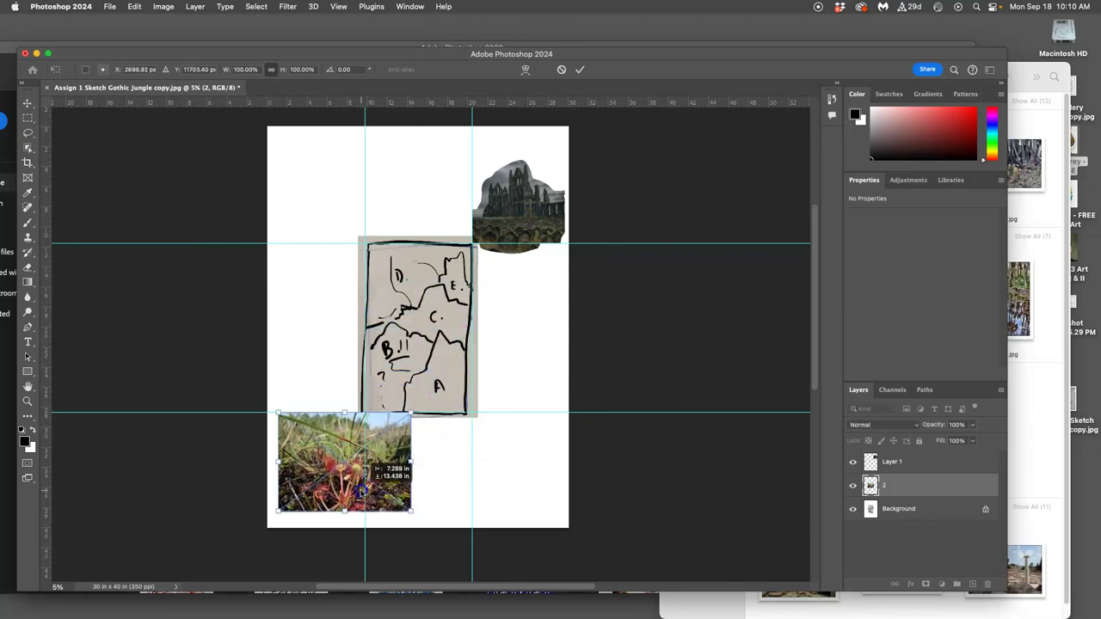
pyautogui.moveTo(360, 490); pyautogui.dragTo(357, 490)
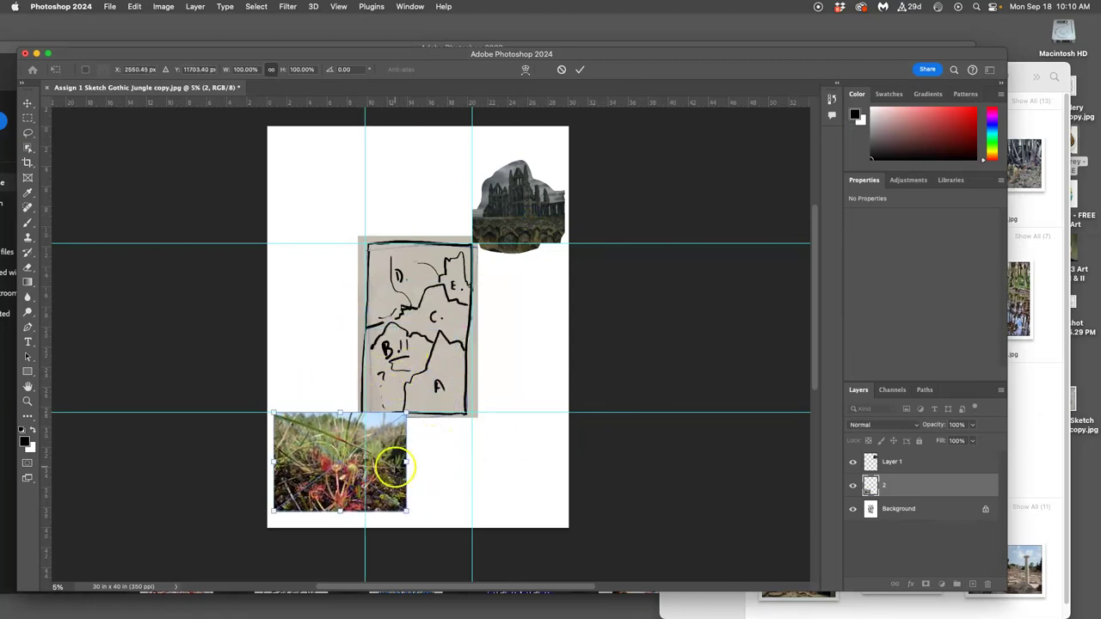
pyautogui.moveTo(406, 413); pyautogui.dragTo(469, 366)
pyautogui.doubleClick(414, 449)
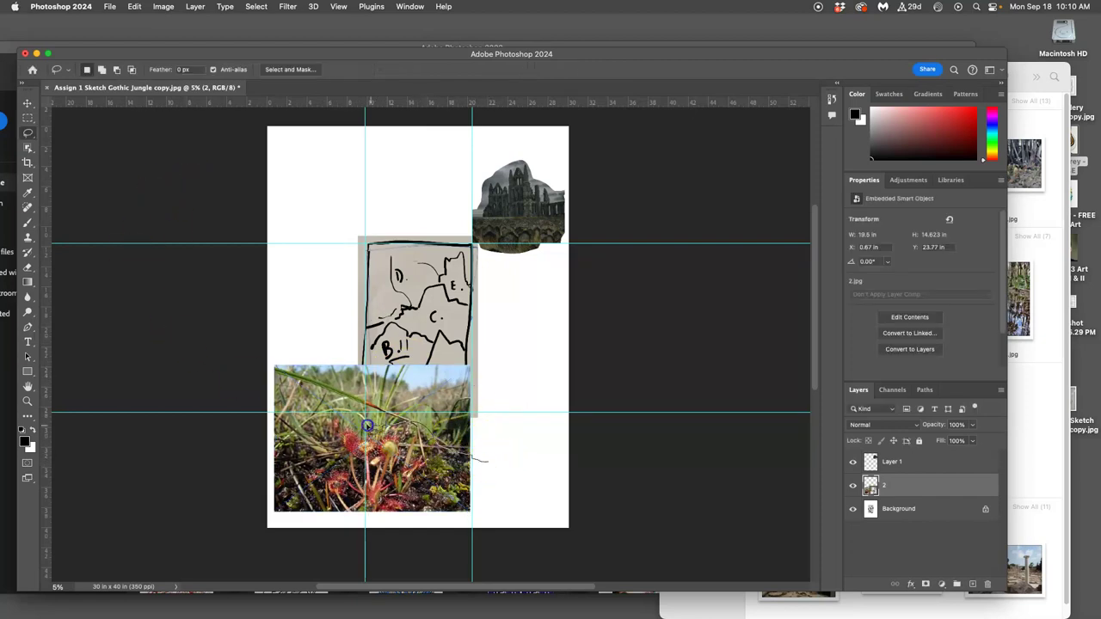
pyautogui.moveTo(273, 474)
pyautogui.mouseDown()
pyautogui.moveTo(291, 525)
pyautogui.moveTo(446, 527)
pyautogui.moveTo(504, 504)
pyautogui.moveTo(495, 472)
pyautogui.moveTo(525, 471)
pyautogui.mouseUp()
pyautogui.press('super+j')
pyautogui.click(910, 508)
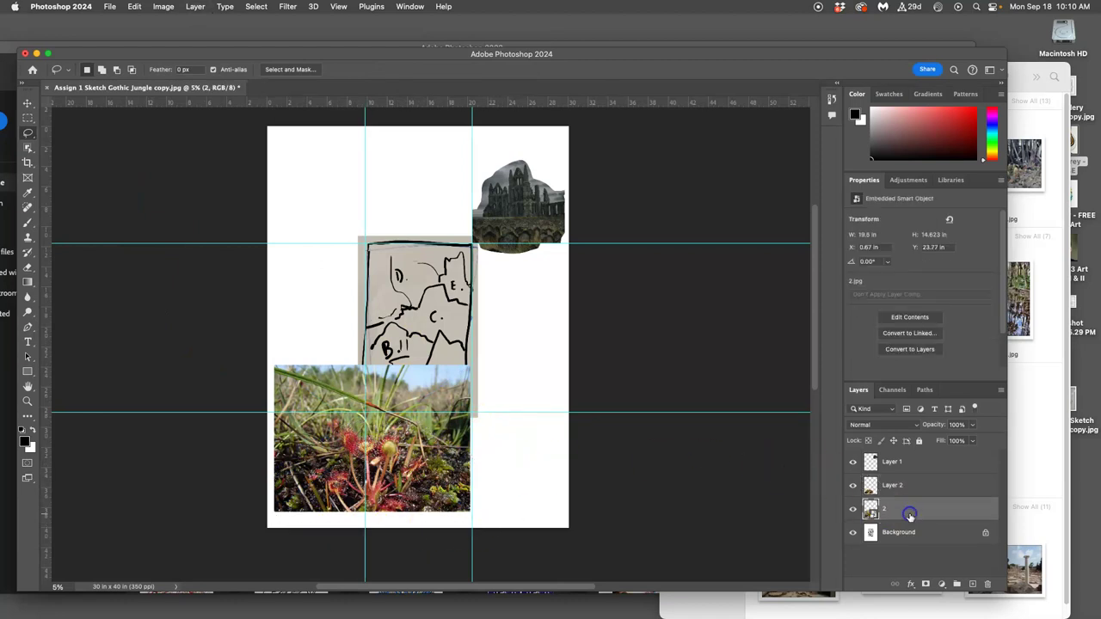
pyautogui.press('Delete')
pyautogui.click(416, 465)
# Move the ruin cutout to the top-right and the sundew cutout to the bottom.
pyautogui.click(27, 102)
pyautogui.moveTo(386, 462); pyautogui.dragTo(379, 387)
pyautogui.moveTo(546, 202)
pyautogui.mouseDown()
pyautogui.moveTo(499, 231)
pyautogui.moveTo(475, 271)
pyautogui.moveTo(552, 194)
pyautogui.mouseUp()
pyautogui.moveTo(418, 378); pyautogui.dragTo(418, 450)
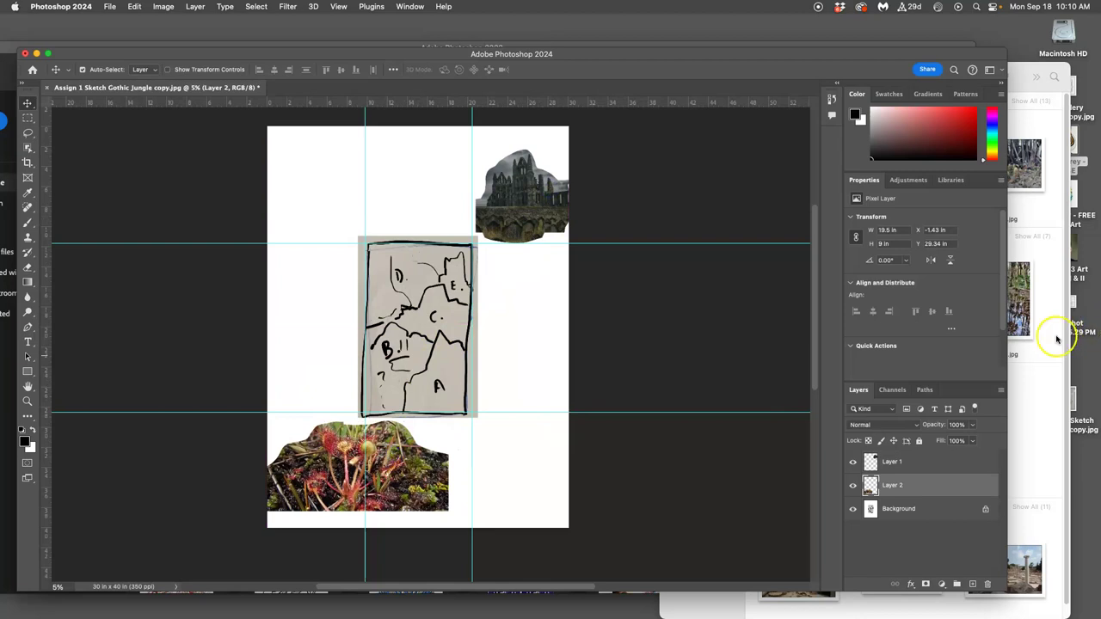
pyautogui.click(1051, 337)
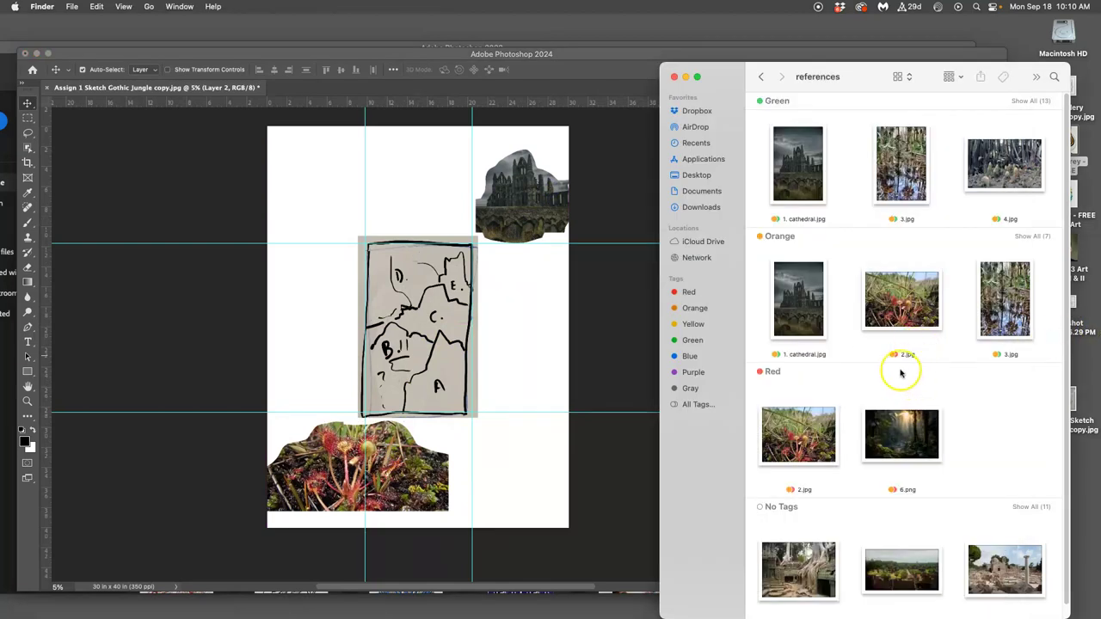
pyautogui.hscroll(3, 894, 327)
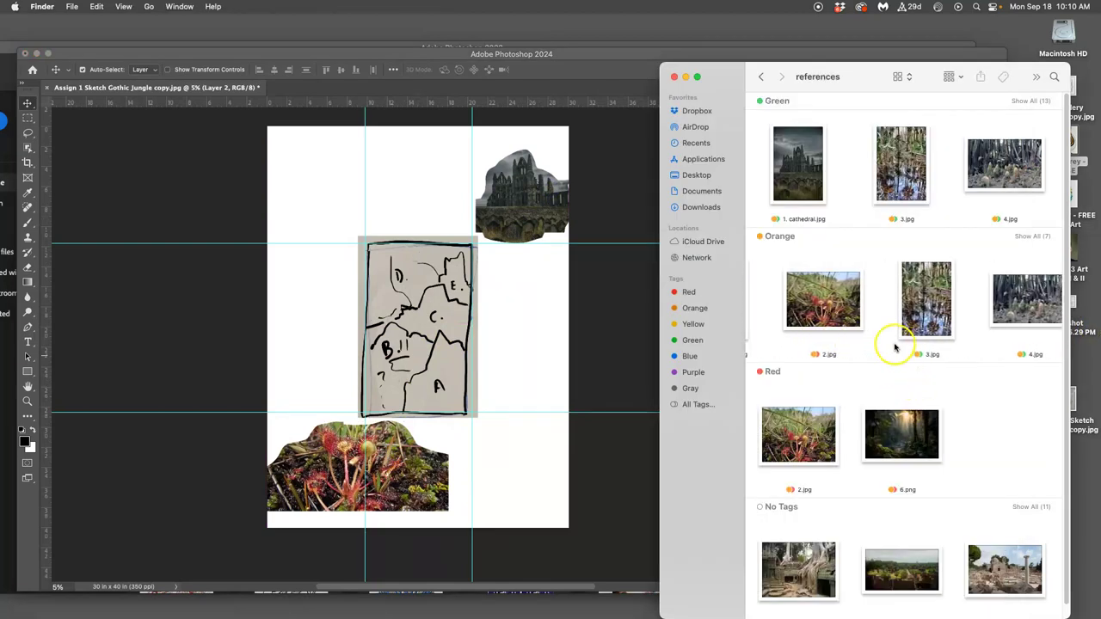
pyautogui.moveTo(913, 316); pyautogui.dragTo(829, 339)
pyautogui.hscroll(5, 902, 336)
pyautogui.hscroll(2, 898, 336)
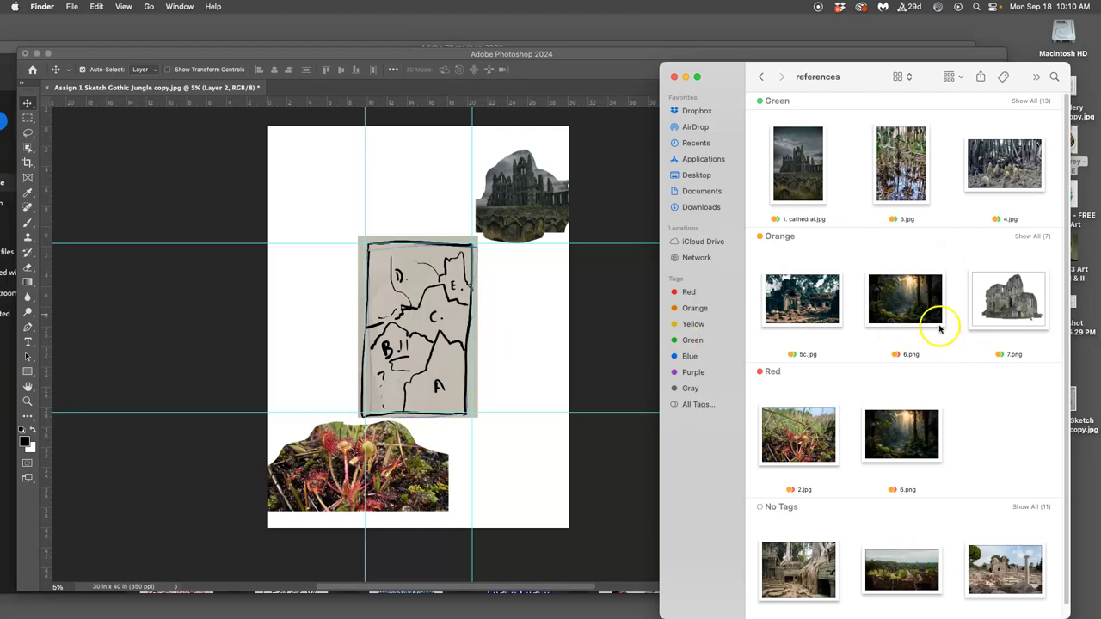
pyautogui.hscroll(-5, 931, 327)
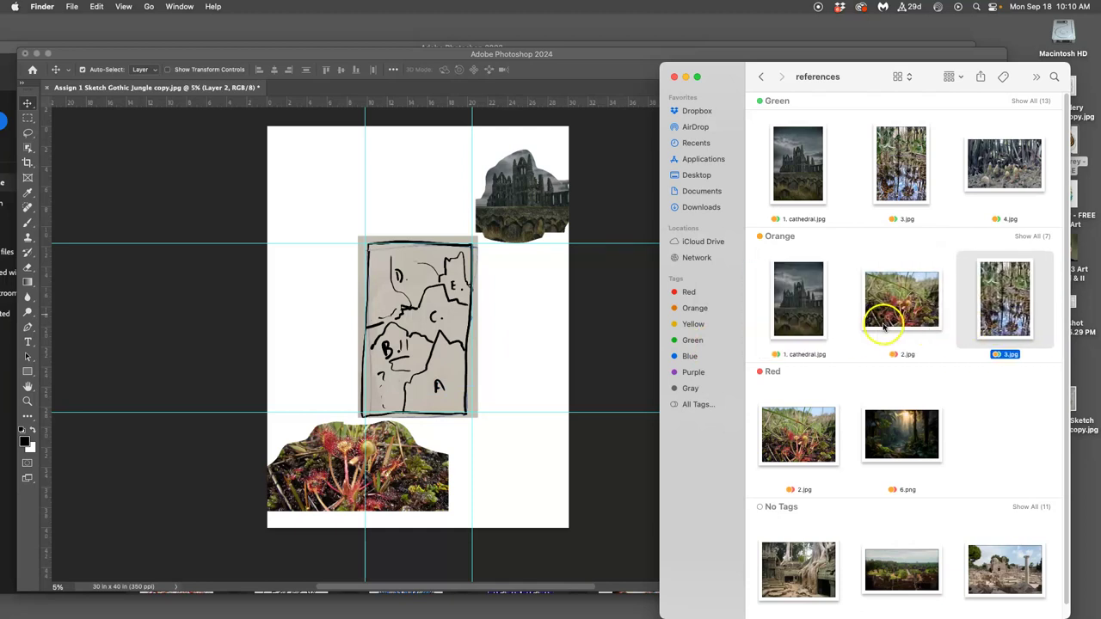
pyautogui.moveTo(876, 326); pyautogui.dragTo(472, 423)
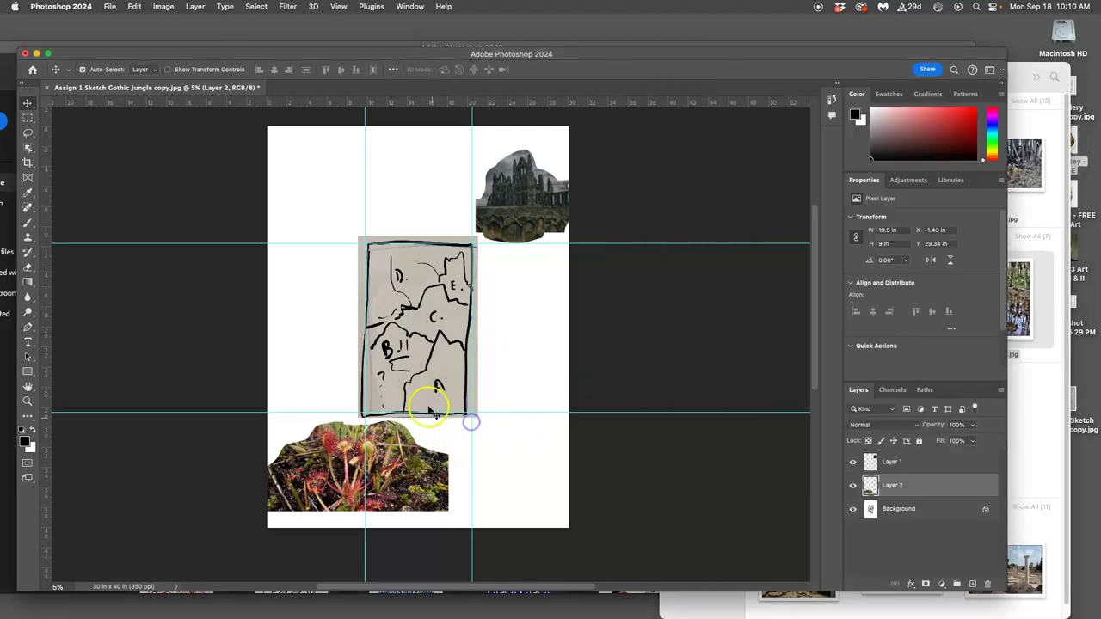
# Place the swamp photo 3.jpg enlarged over the sketch and rasterize its layer.
pyautogui.click(1066, 308)
pyautogui.moveTo(1014, 303); pyautogui.dragTo(418, 344)
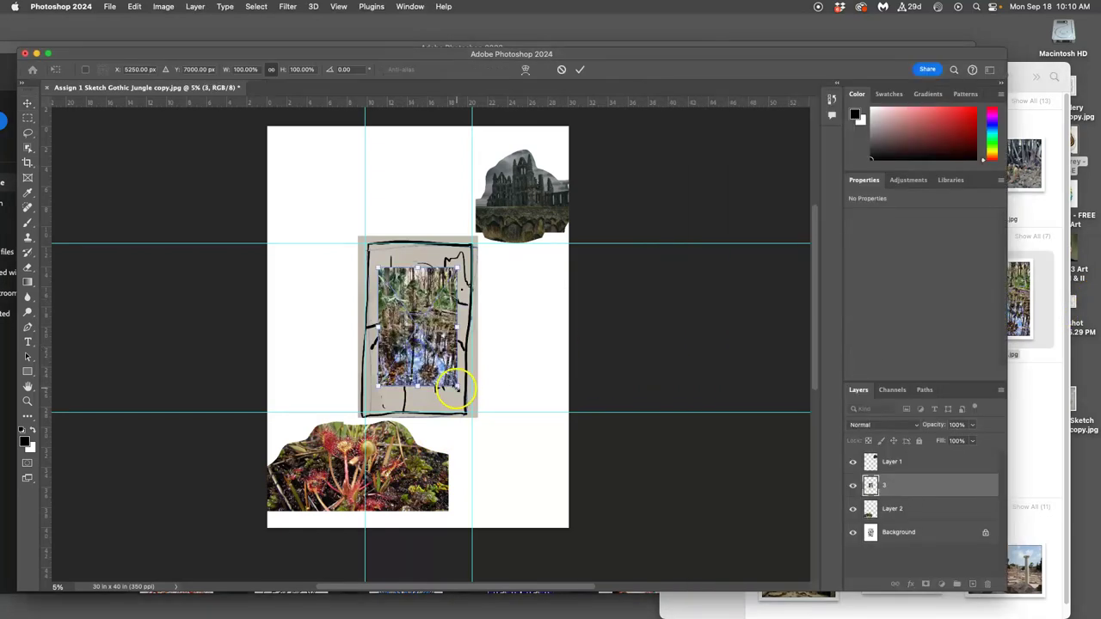
pyautogui.moveTo(454, 389)
pyautogui.mouseDown()
pyautogui.moveTo(522, 433)
pyautogui.moveTo(479, 437)
pyautogui.mouseUp()
pyautogui.moveTo(407, 341); pyautogui.dragTo(344, 244)
pyautogui.press('Return')
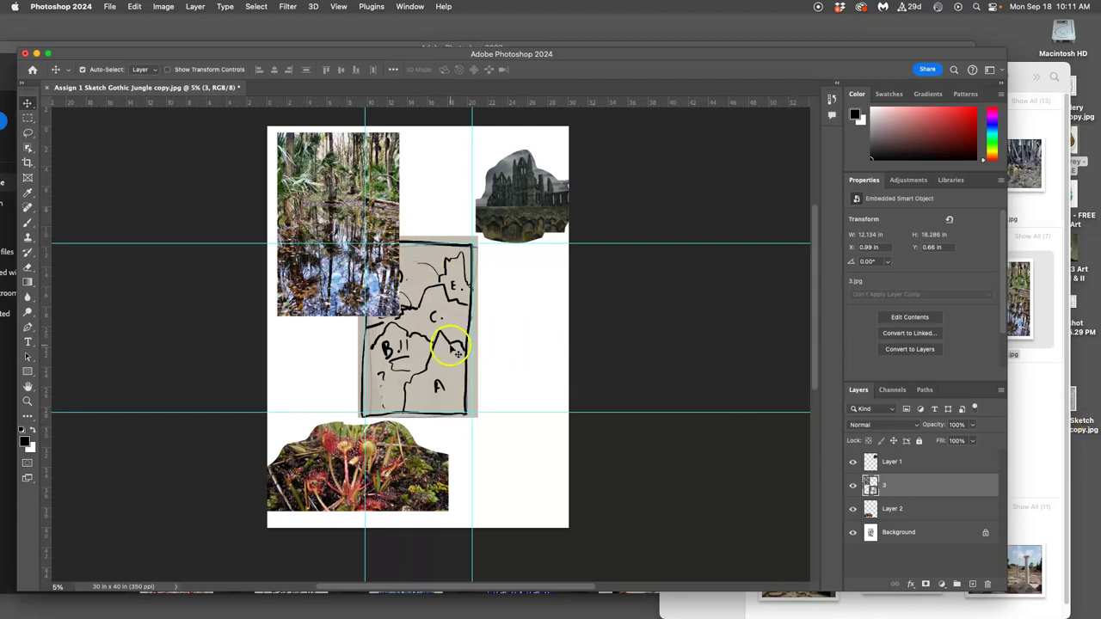
pyautogui.moveTo(379, 284)
pyautogui.mouseDown()
pyautogui.moveTo(430, 322)
pyautogui.moveTo(466, 401)
pyautogui.mouseUp()
pyautogui.rightClick(916, 489)
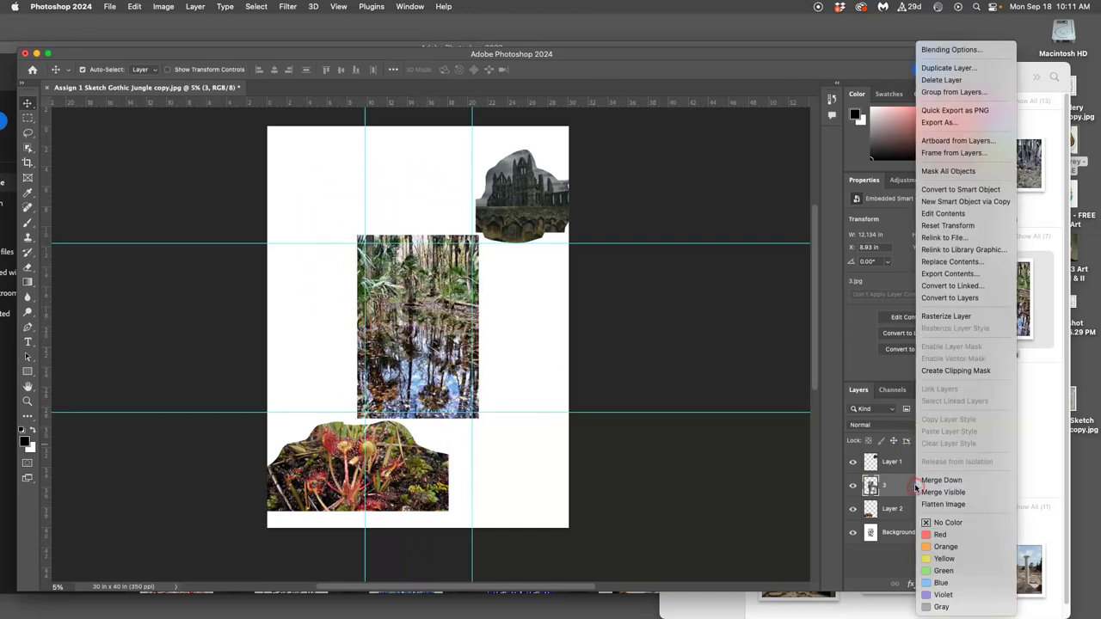
pyautogui.click(937, 323)
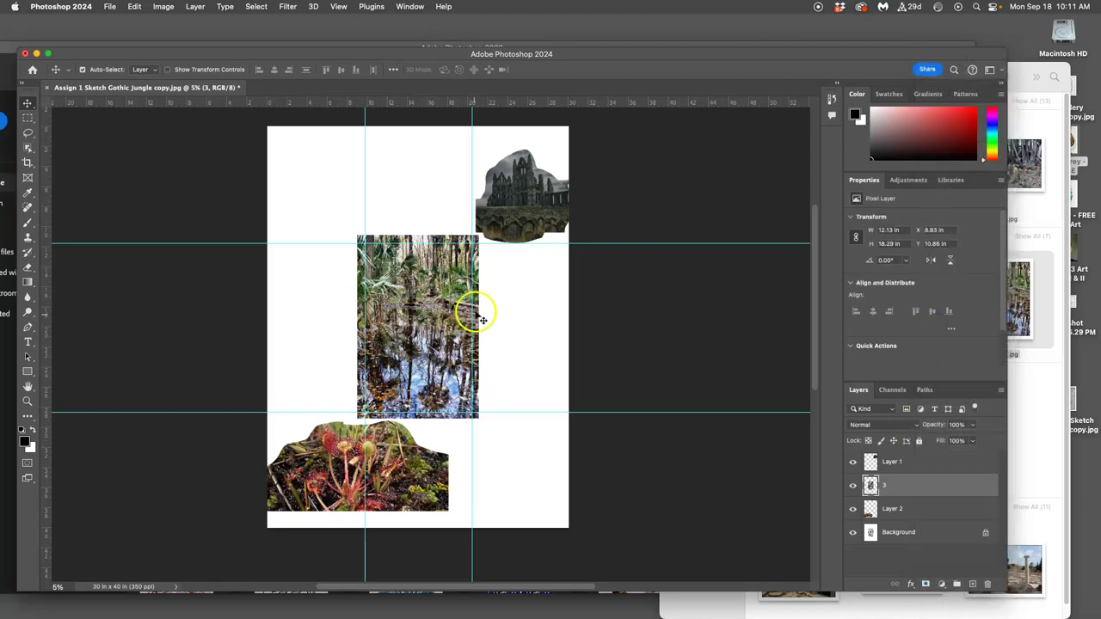
# Move the cathedral and sundew cutouts onto the swamp photo, stacking sundews above the ruin.
pyautogui.moveTo(531, 184); pyautogui.dragTo(432, 324)
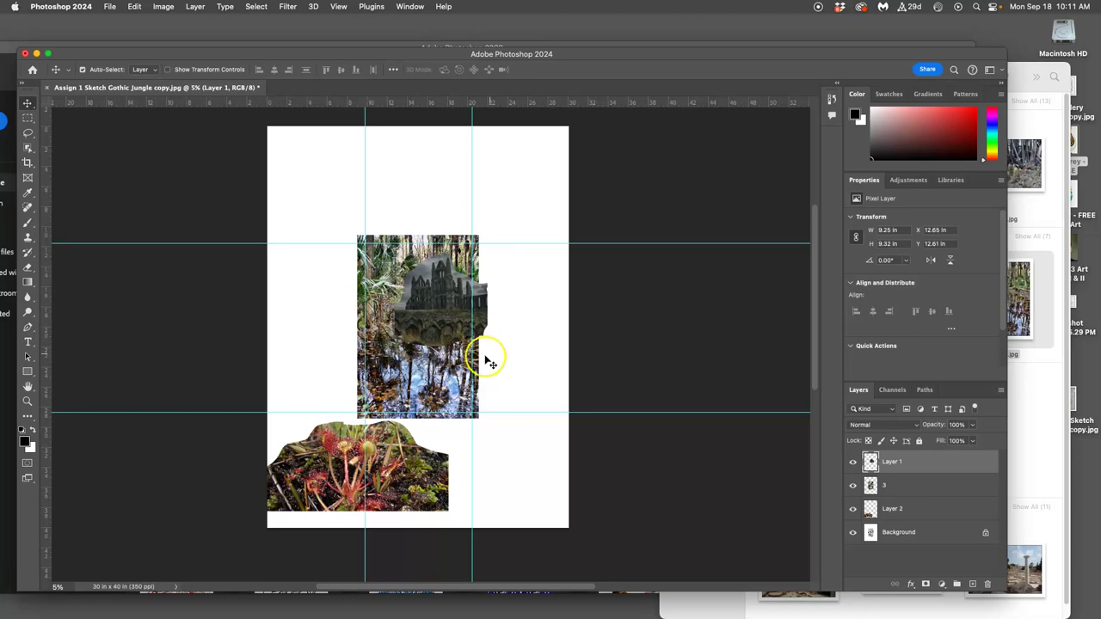
pyautogui.moveTo(888, 499); pyautogui.dragTo(889, 457)
pyautogui.moveTo(430, 507); pyautogui.dragTo(456, 401)
pyautogui.click(914, 529)
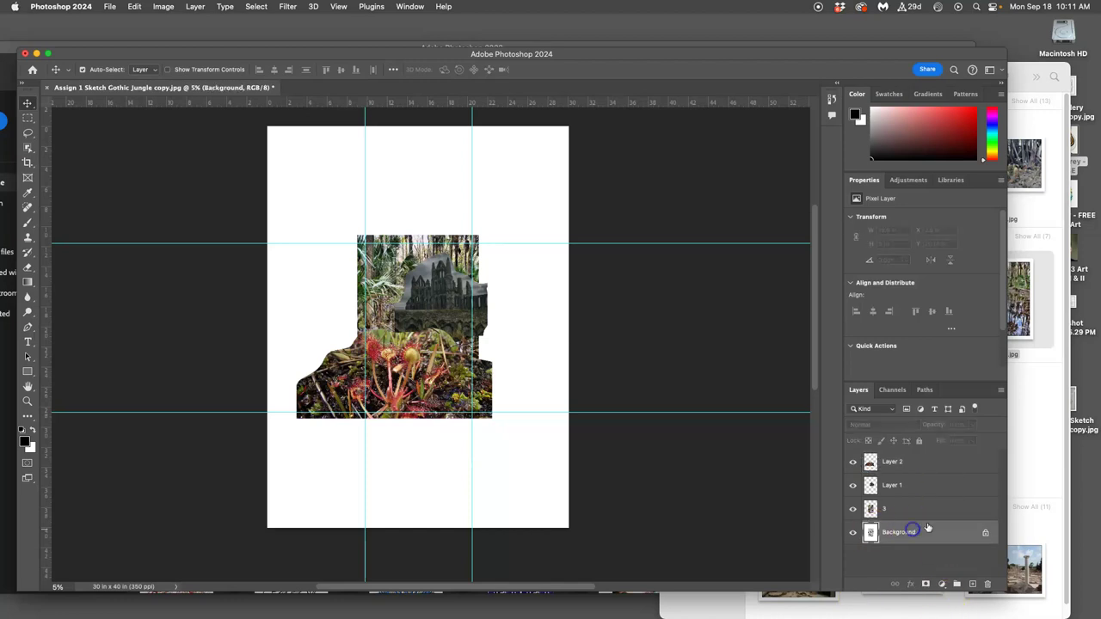
# Duplicate the sketch Background layer and move the copy to the top of the layer stack.
pyautogui.moveTo(900, 526)
pyautogui.mouseDown()
pyautogui.moveTo(869, 514)
pyautogui.moveTo(852, 461)
pyautogui.mouseUp()
pyautogui.click(855, 508)
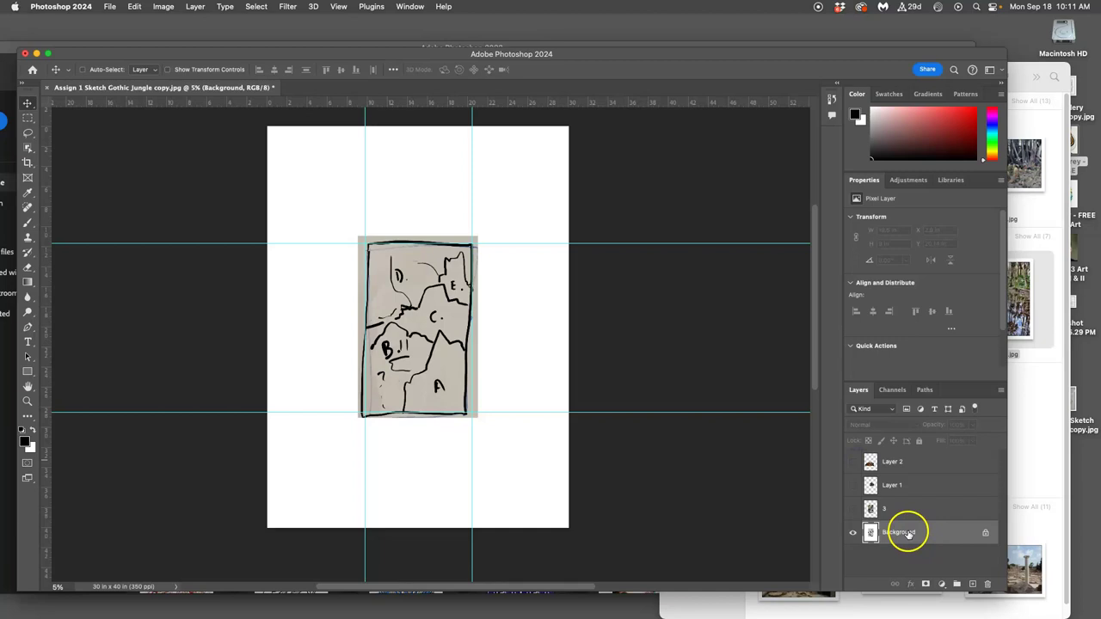
pyautogui.press('super+j')
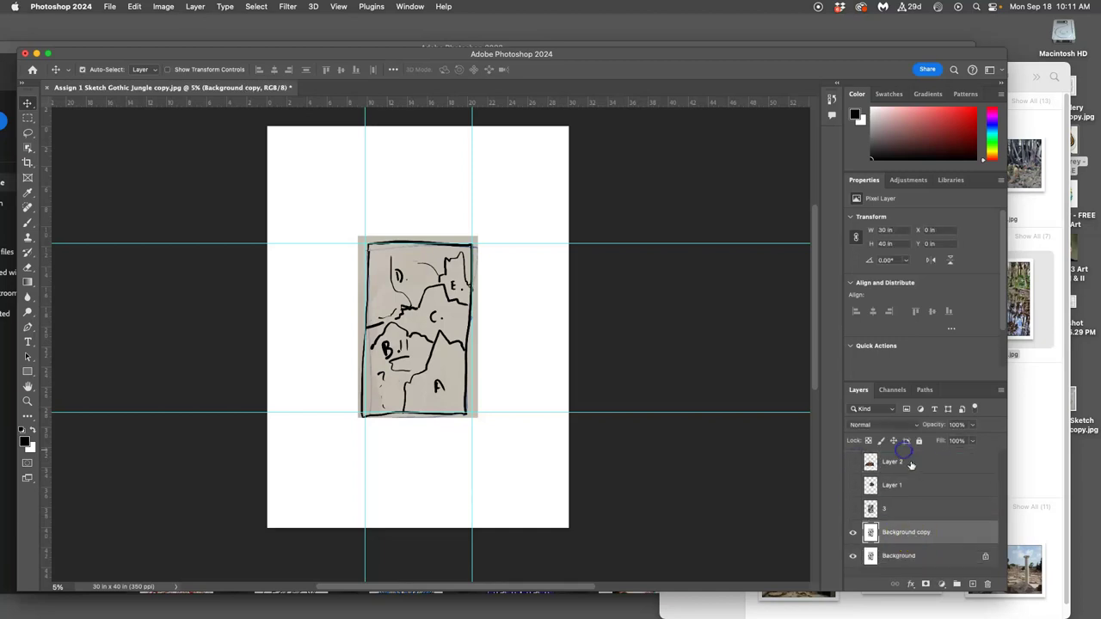
pyautogui.moveTo(904, 535); pyautogui.dragTo(899, 458)
pyautogui.click(973, 425)
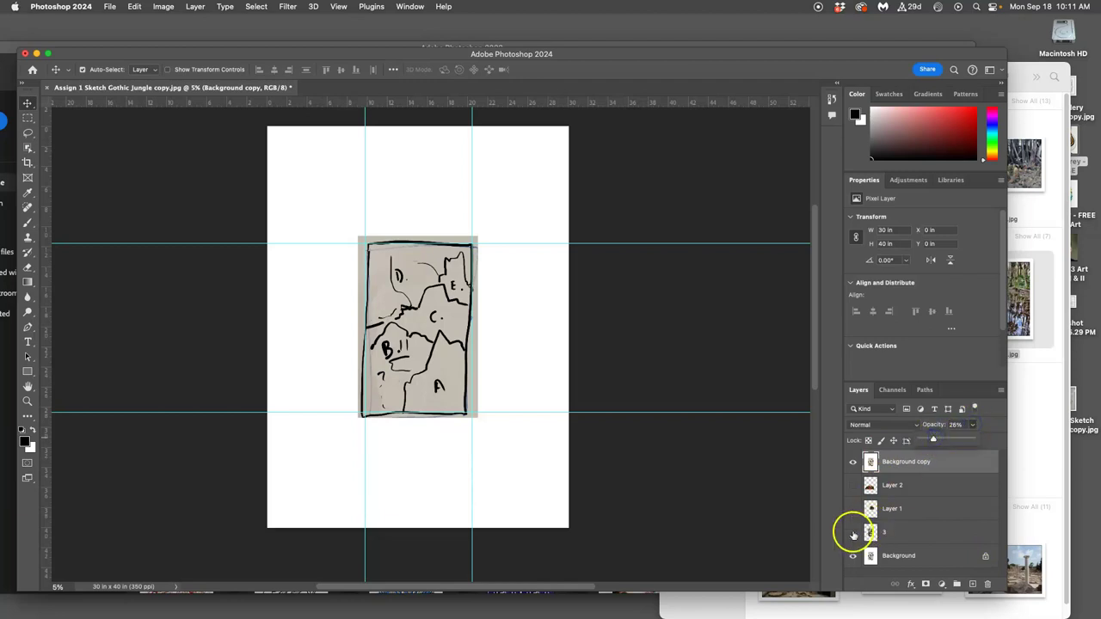
# Set the sketch copy to about 40% opacity, lock it, and nudge the cathedral ruin into place.
pyautogui.moveTo(852, 532); pyautogui.dragTo(853, 485)
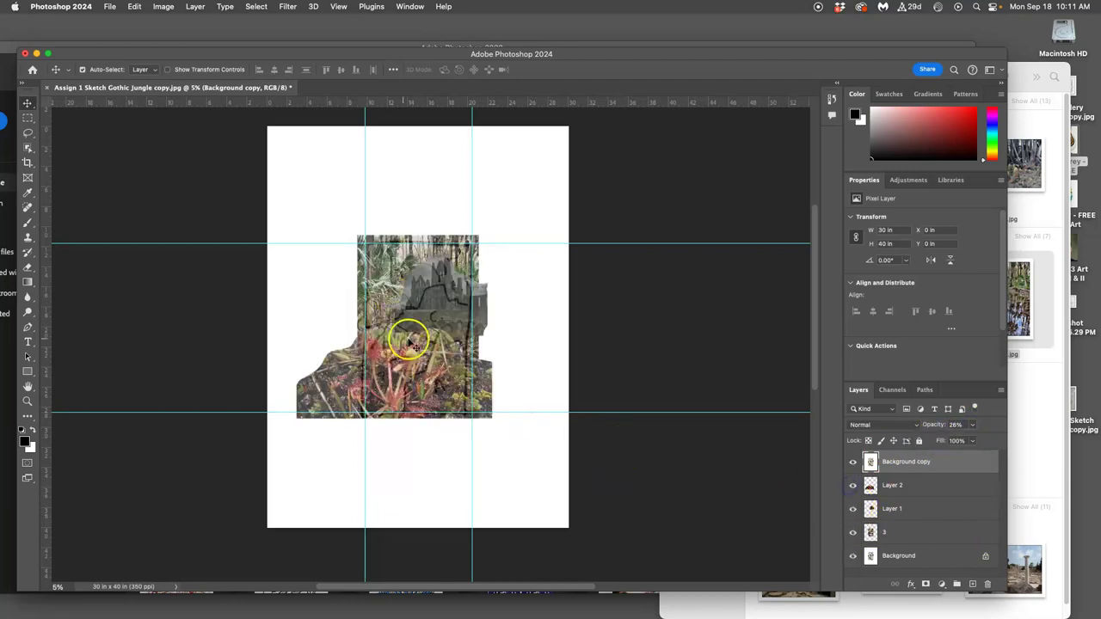
pyautogui.click(972, 425)
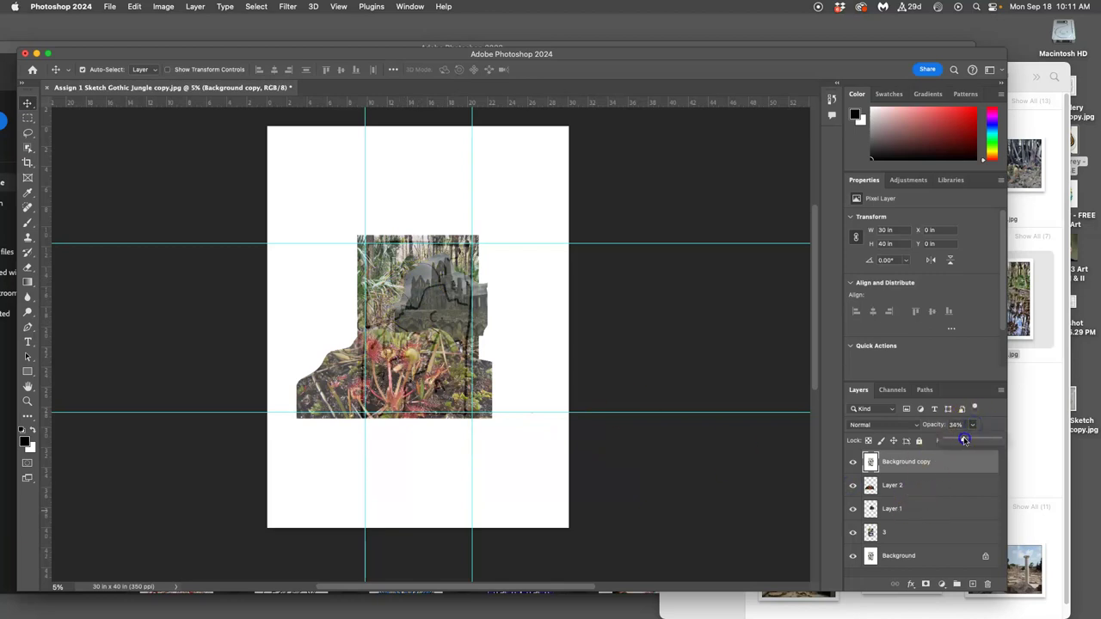
pyautogui.moveTo(966, 440); pyautogui.dragTo(968, 441)
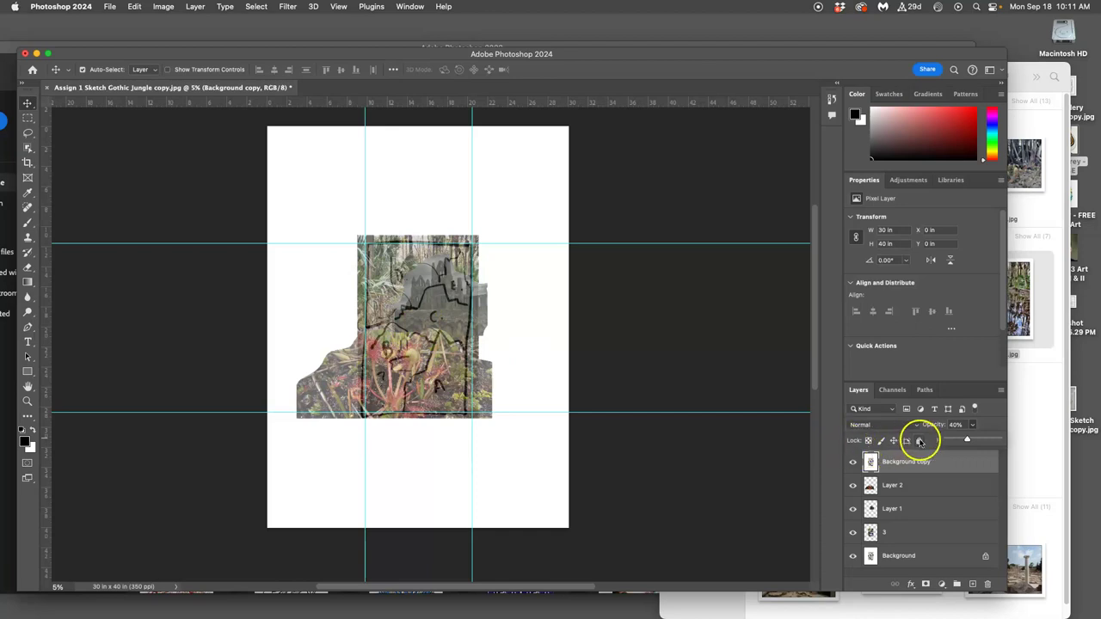
pyautogui.click(918, 440)
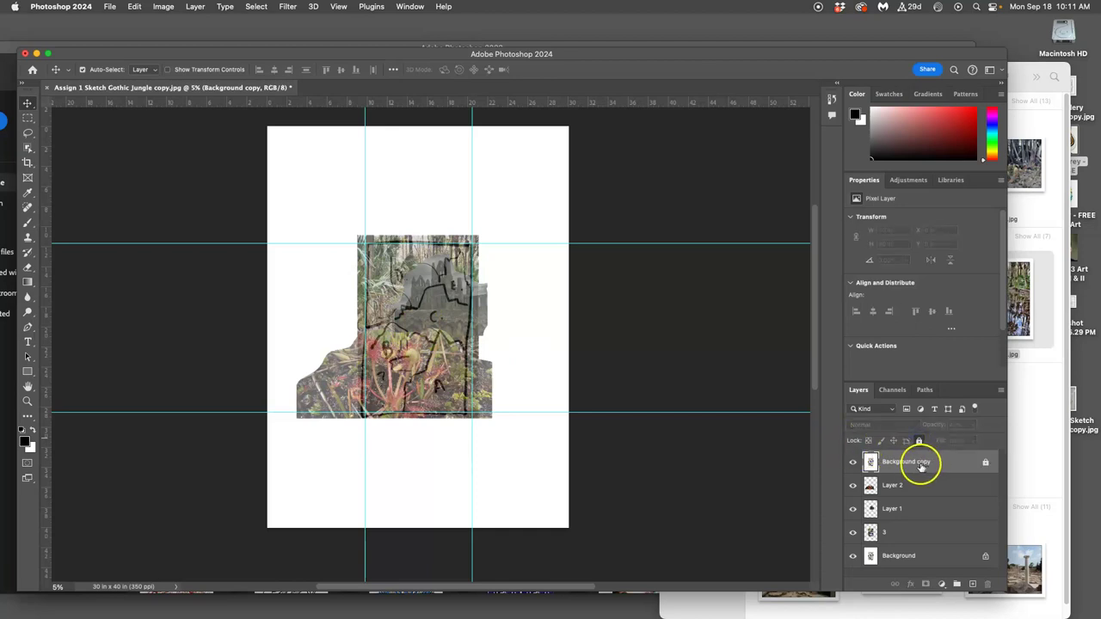
pyautogui.click(853, 463)
pyautogui.click(854, 463)
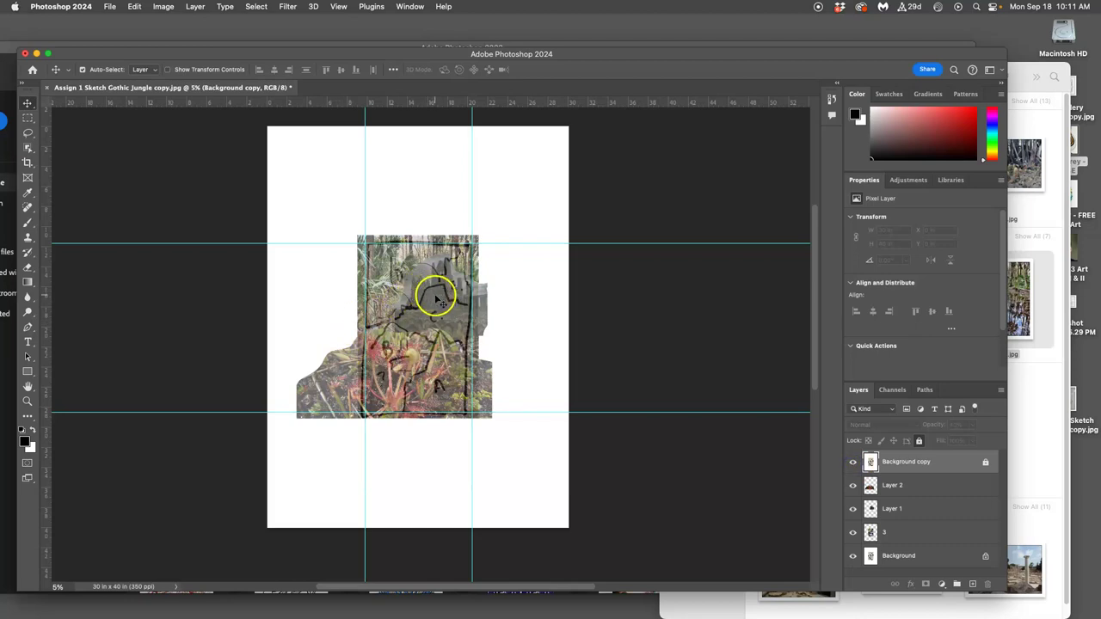
pyautogui.moveTo(436, 296)
pyautogui.mouseDown()
pyautogui.moveTo(422, 290)
pyautogui.moveTo(450, 300)
pyautogui.moveTo(438, 296)
pyautogui.mouseUp()
pyautogui.click(514, 344)
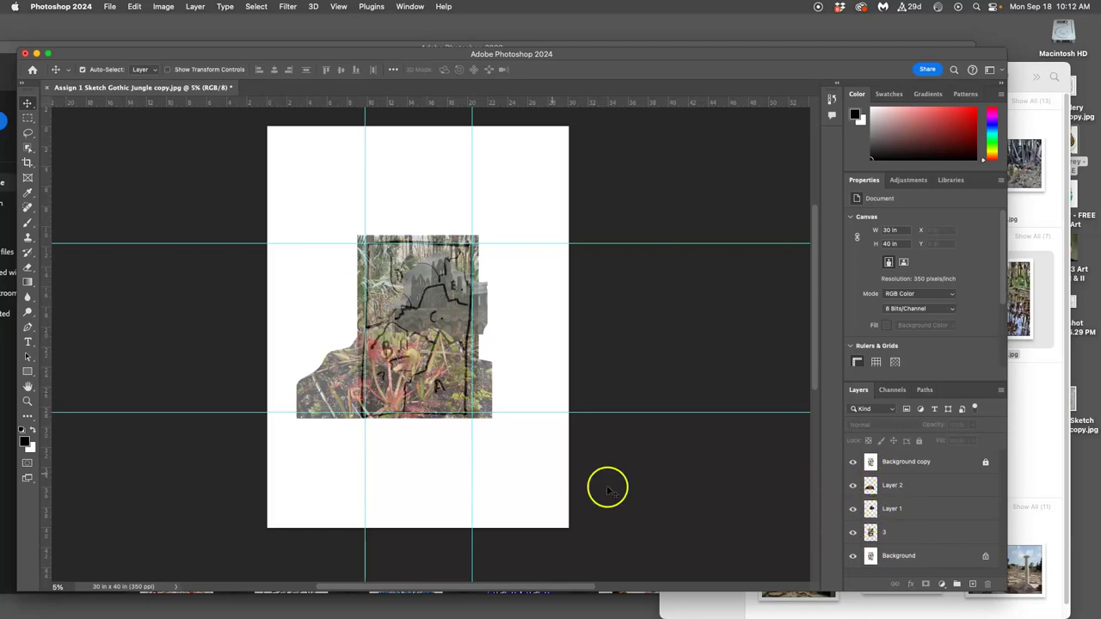
# Hide the sketch overlay, zoom in, and move the cathedral ruin down over the sundews.
pyautogui.click(852, 485)
pyautogui.click(853, 463)
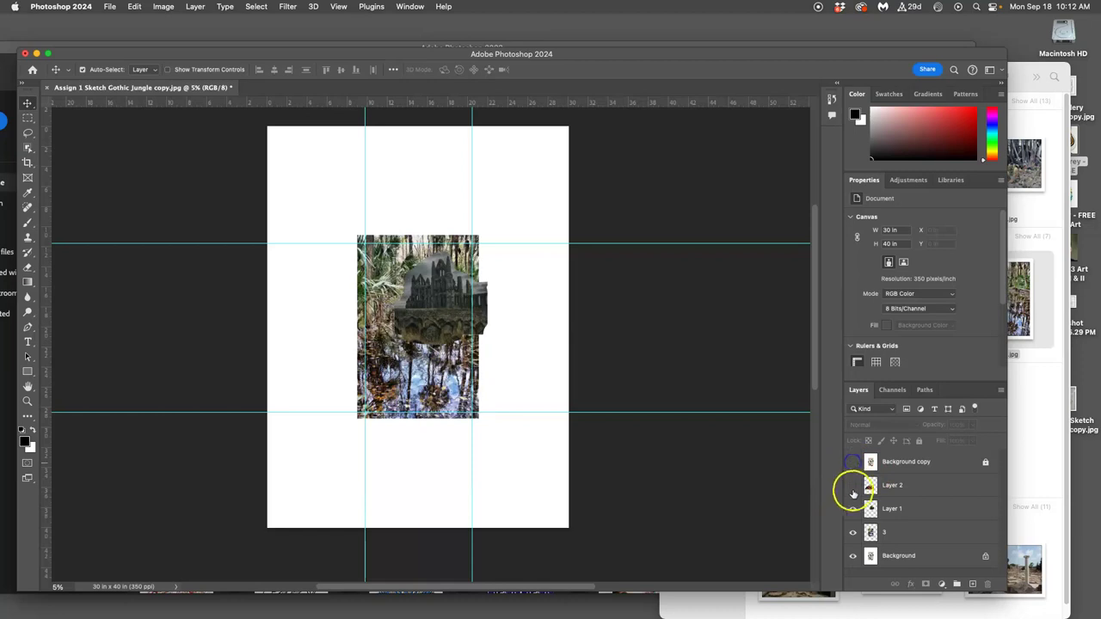
pyautogui.click(852, 485)
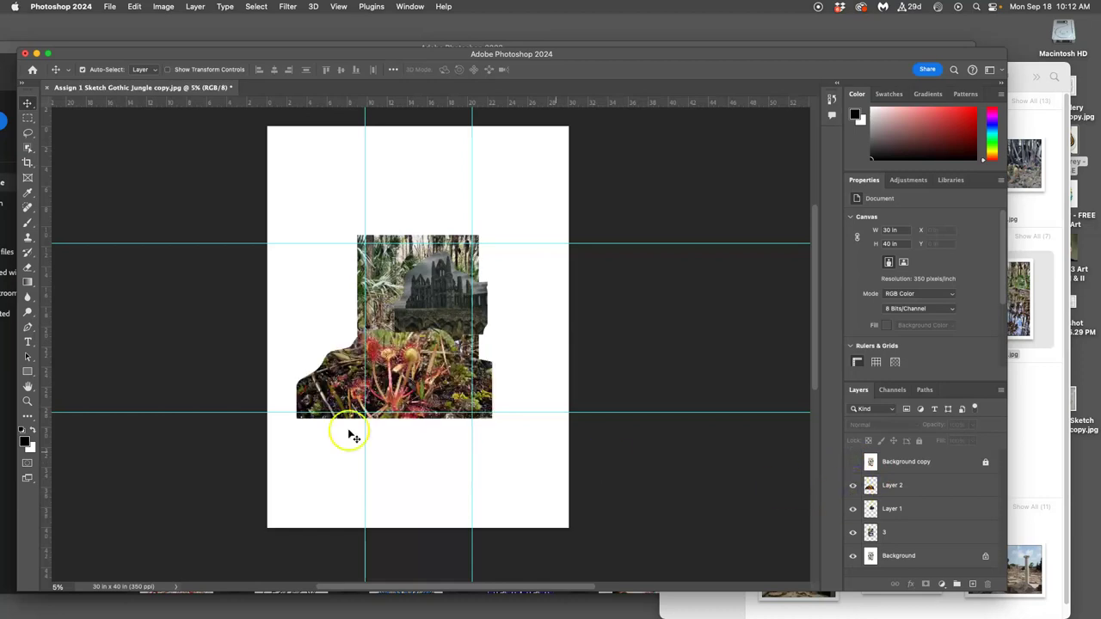
pyautogui.press('super+equal')
pyautogui.press('super+equal')
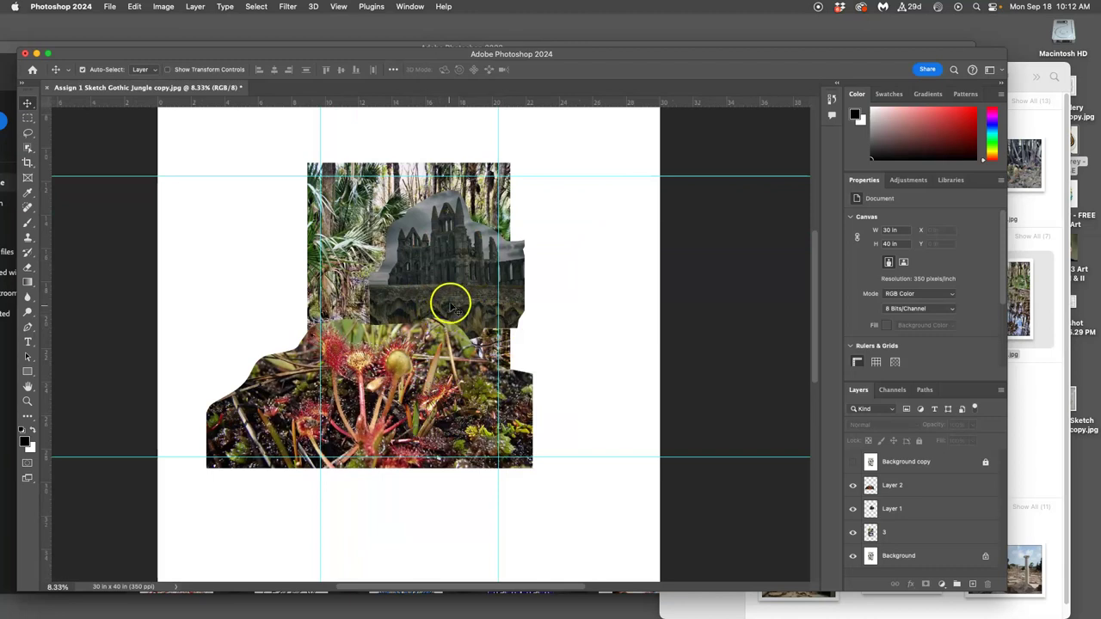
pyautogui.moveTo(448, 301); pyautogui.dragTo(459, 334)
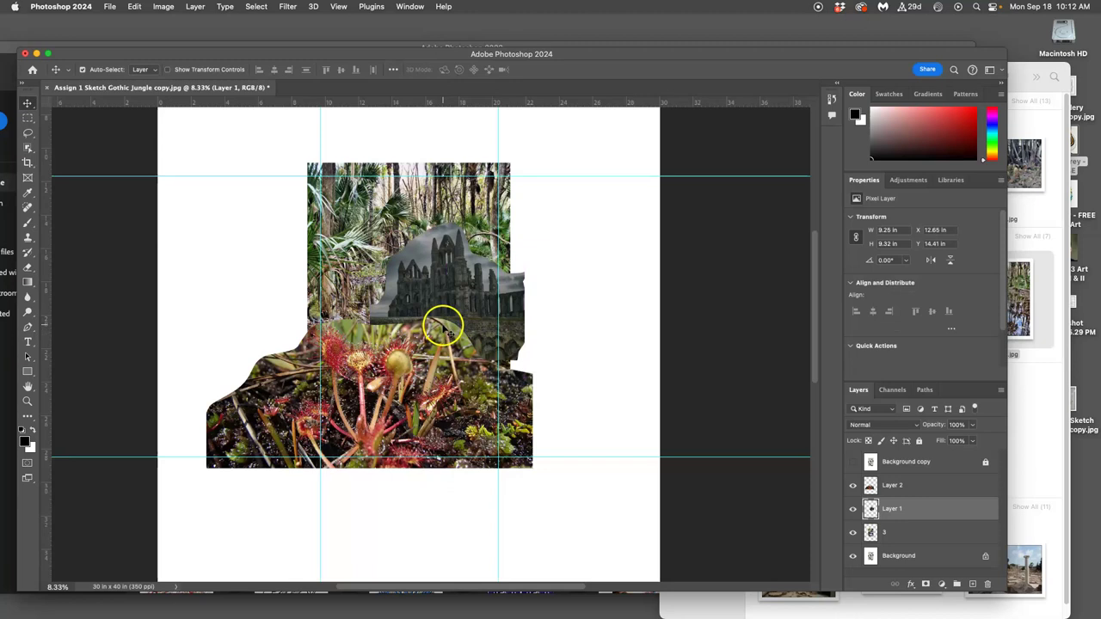
# Crop the canvas to the collage area and commit the crop.
pyautogui.click(27, 163)
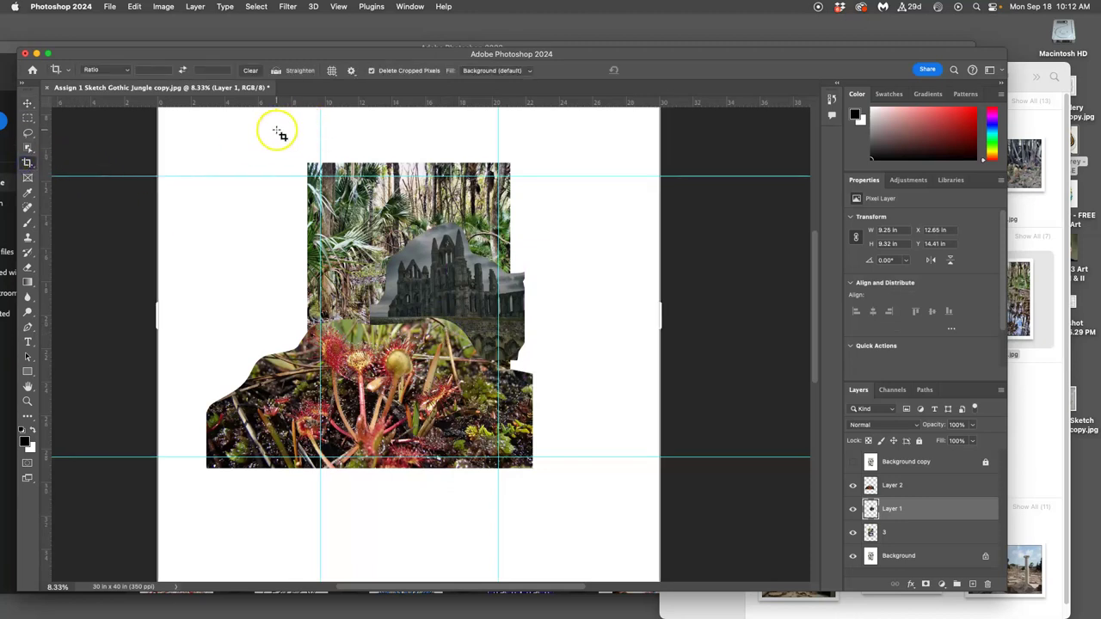
pyautogui.moveTo(276, 131); pyautogui.dragTo(530, 517)
pyautogui.moveTo(523, 462); pyautogui.dragTo(526, 293)
pyautogui.press('Return')
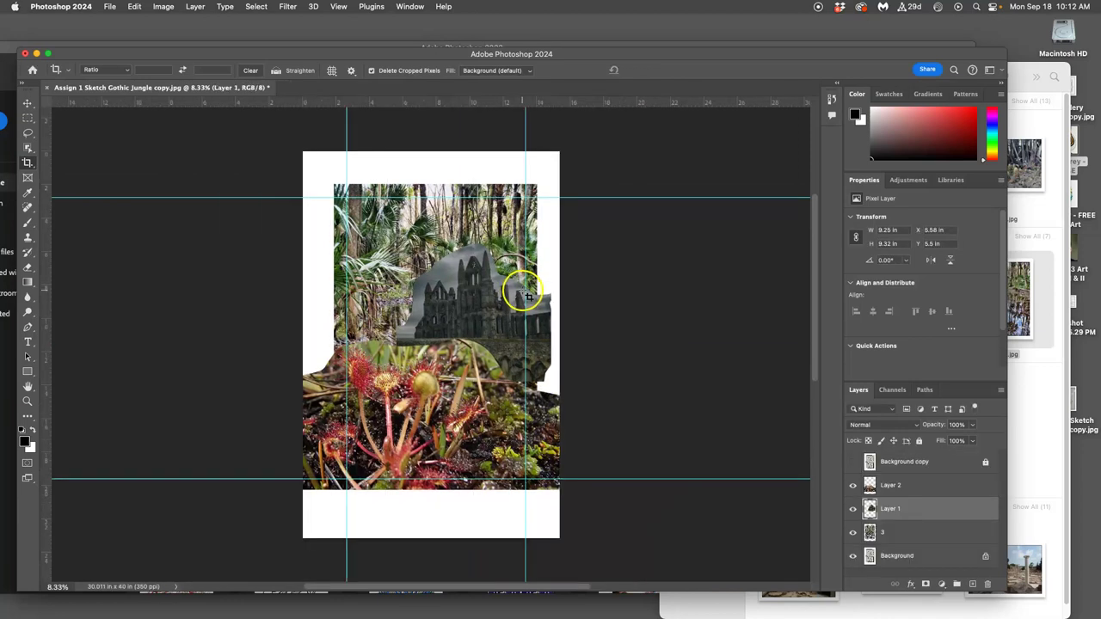
pyautogui.click(912, 532)
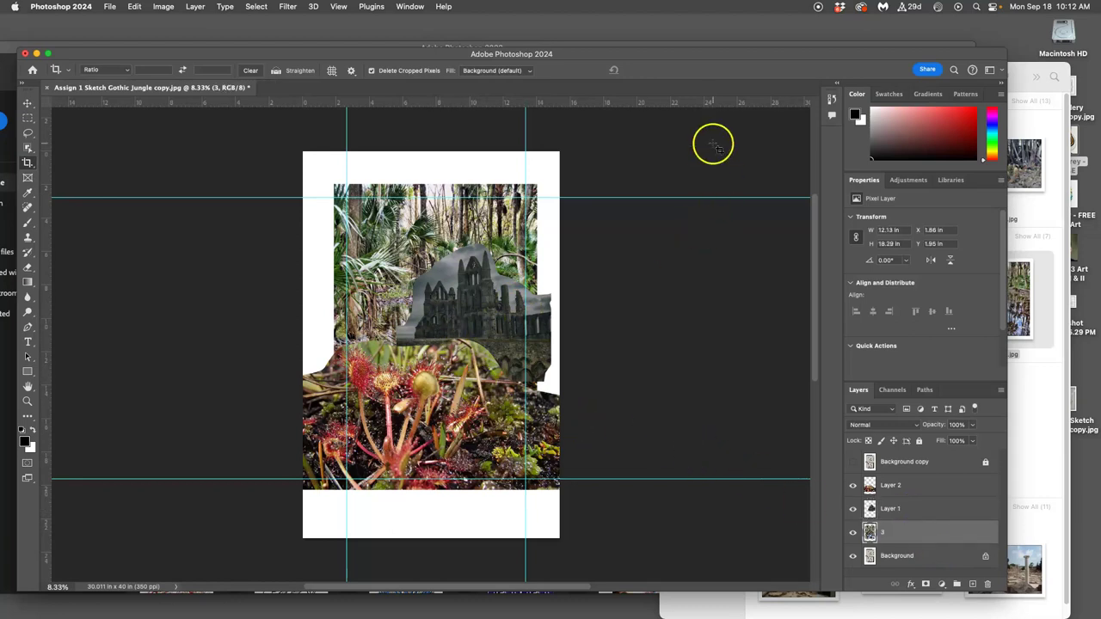
pyautogui.moveTo(690, 70); pyautogui.dragTo(763, 159)
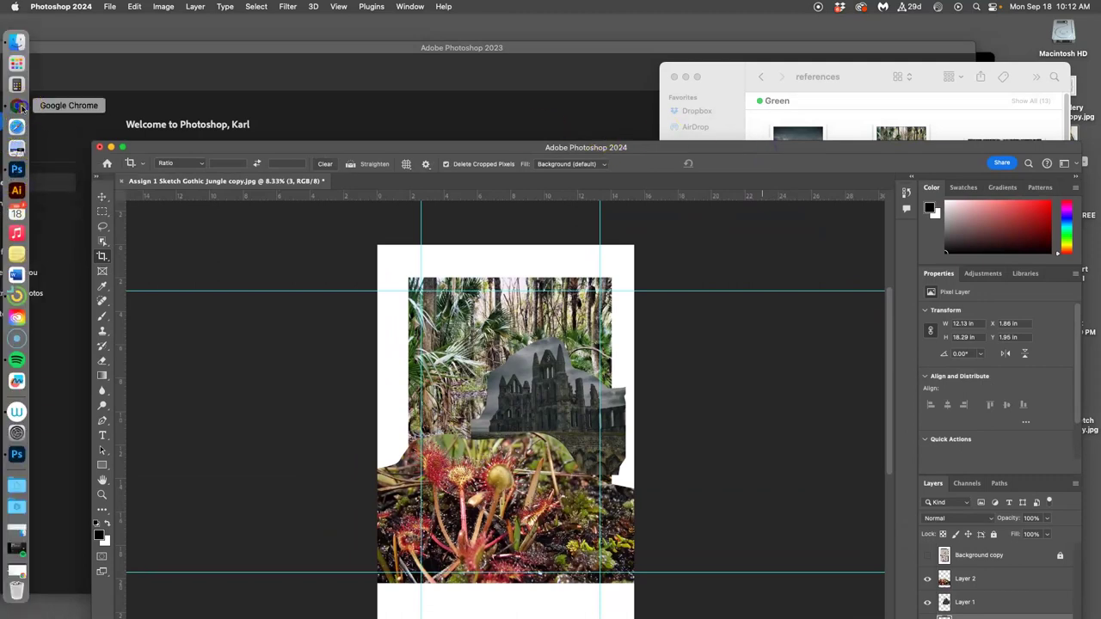
# Review the Canvas example of eraser-softened cut-outs at 150% zoom, then return to the Photoshop collage.
pyautogui.click(14, 106)
pyautogui.scroll(-20, 542, 357)
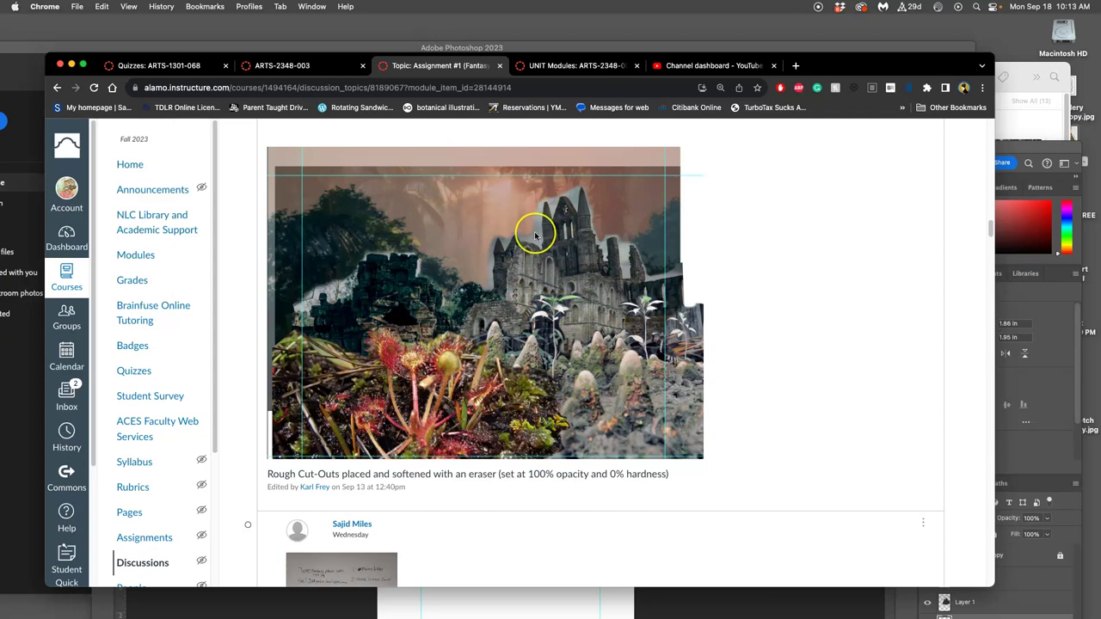
pyautogui.press('super+equal')
pyautogui.press('super+equal')
pyautogui.scroll(-4, 563, 318)
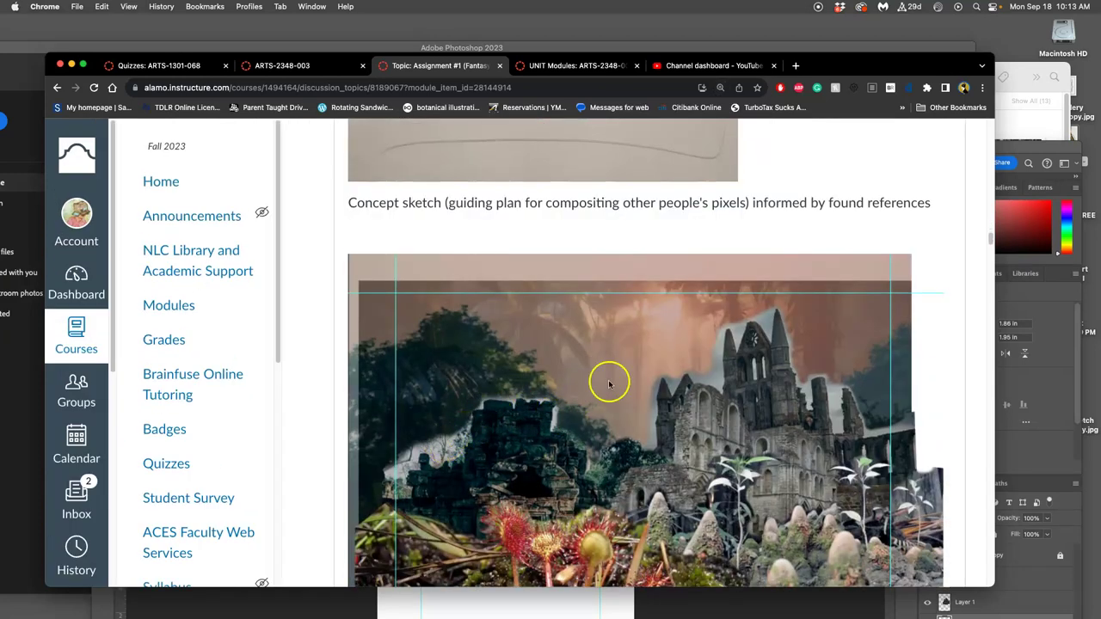
pyautogui.click(1023, 149)
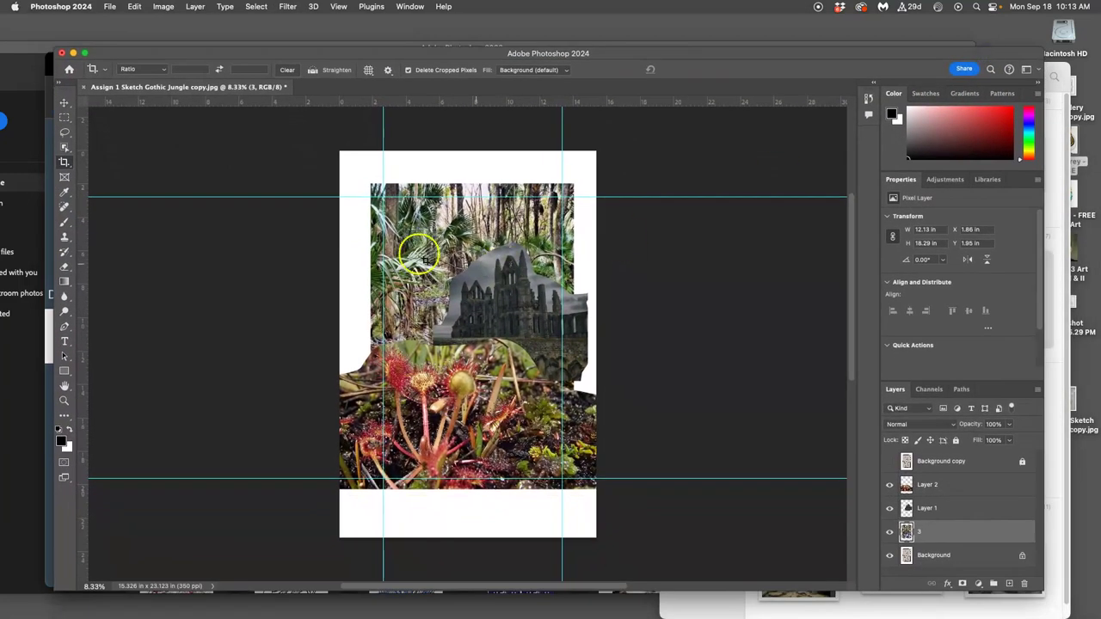
# Select the castle ruin layer and set the Eraser to a 332 px brush at 0% hardness.
pyautogui.click(64, 102)
pyautogui.click(492, 317)
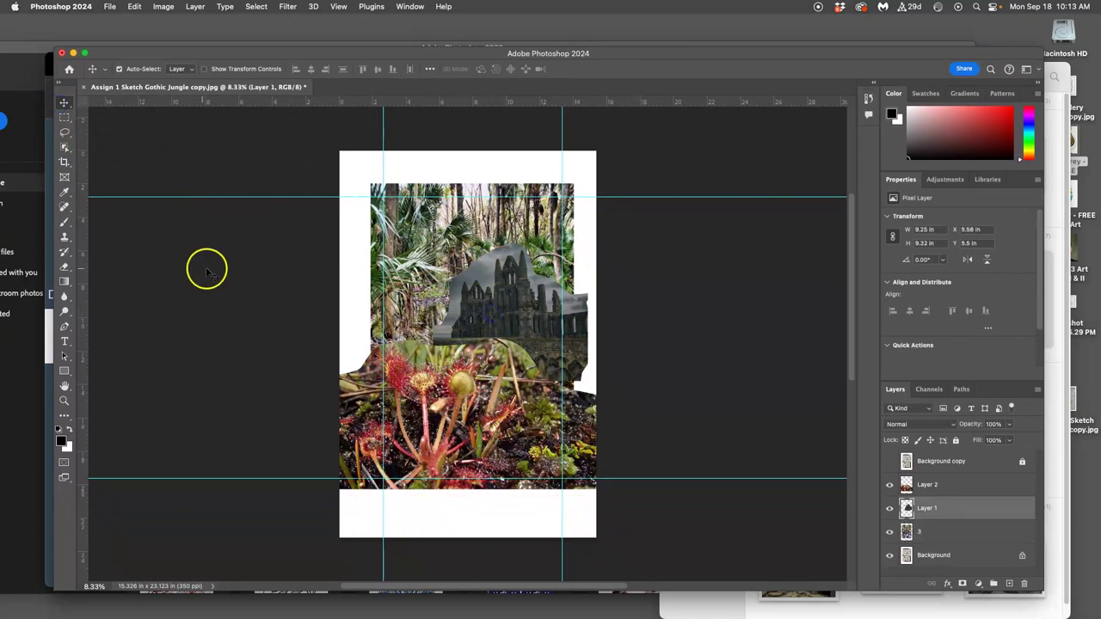
pyautogui.click(63, 267)
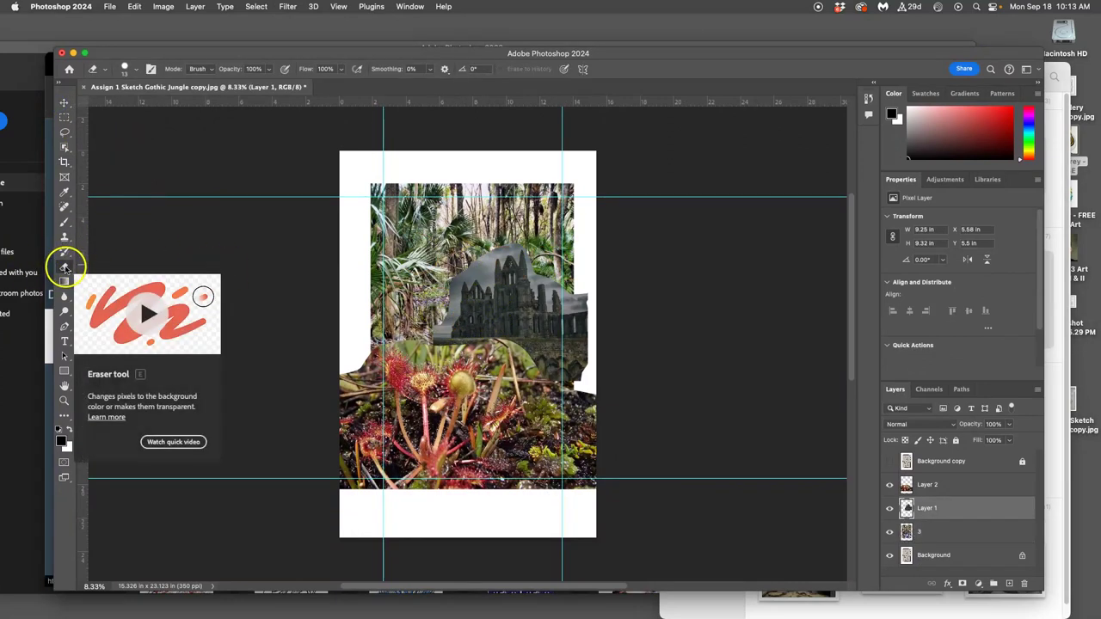
pyautogui.click(133, 70)
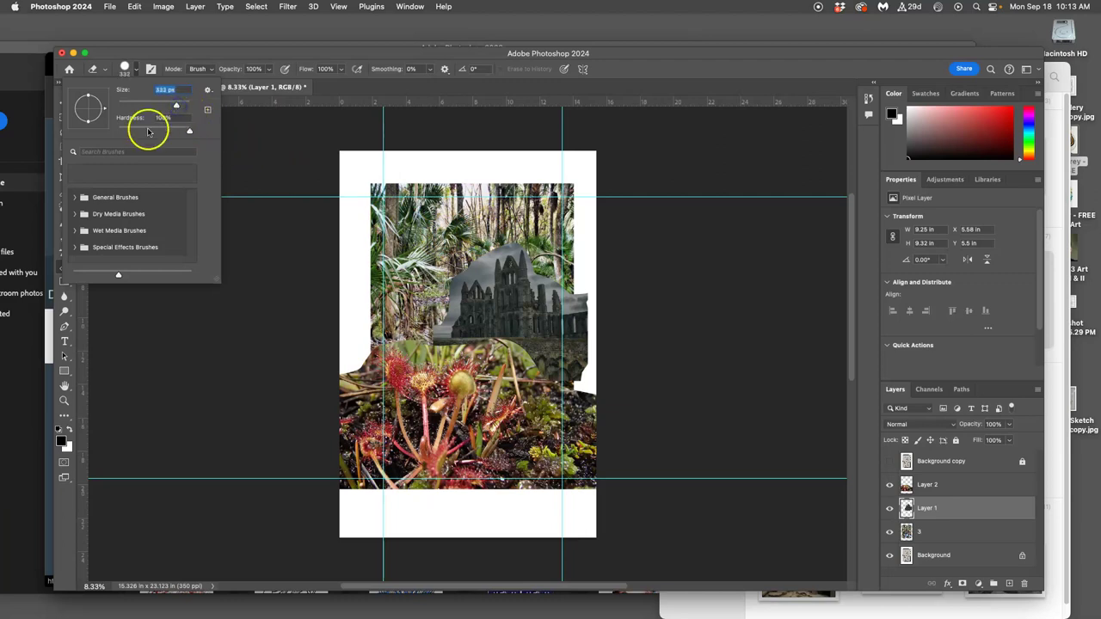
pyautogui.moveTo(115, 130); pyautogui.dragTo(118, 131)
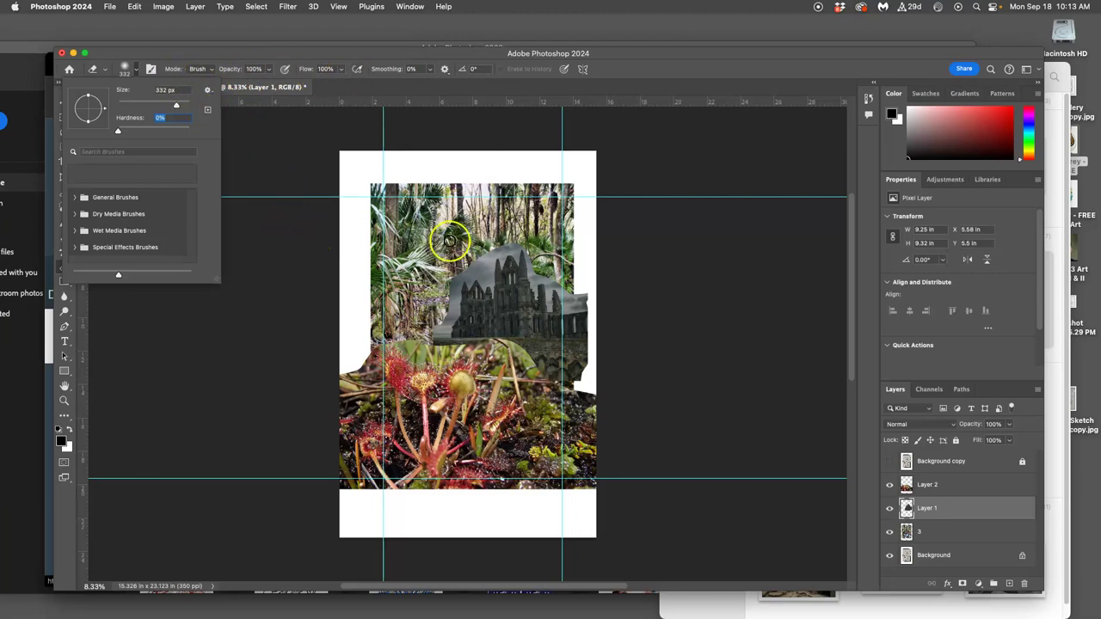
pyautogui.click(889, 509)
pyautogui.click(889, 509)
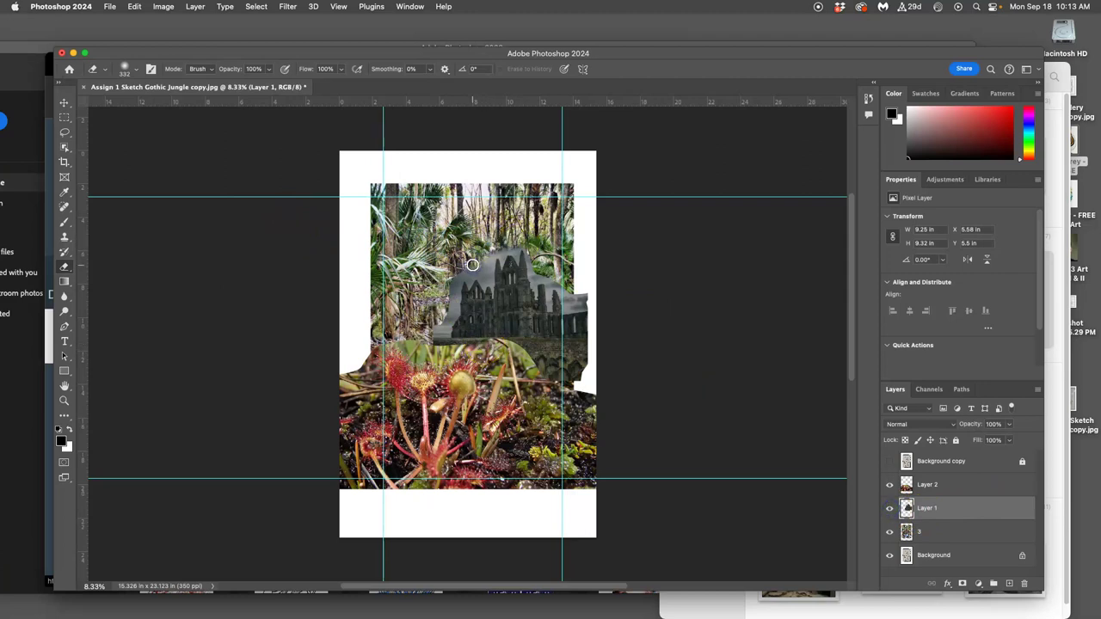
# Softly erase the castle ruin's left and right edges into the jungle and sky.
pyautogui.press('super+equal')
pyautogui.press('super+equal')
pyautogui.press('super+equal')
pyautogui.press('super+equal')
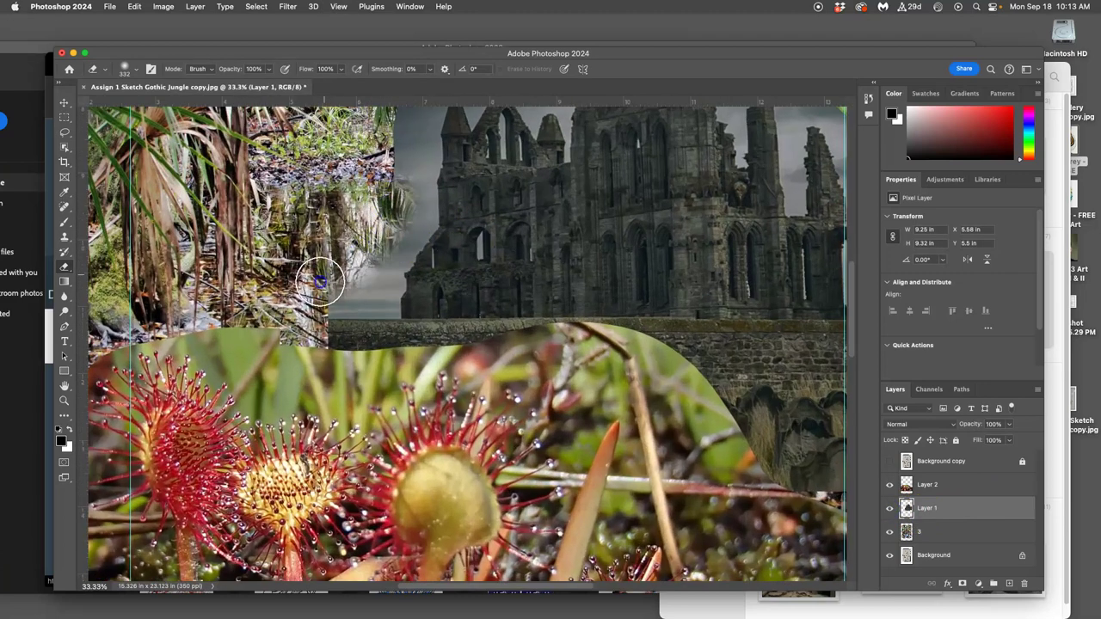
pyautogui.moveTo(318, 284)
pyautogui.mouseDown()
pyautogui.moveTo(346, 255)
pyautogui.moveTo(319, 315)
pyautogui.moveTo(331, 367)
pyautogui.moveTo(327, 317)
pyautogui.moveTo(378, 192)
pyautogui.moveTo(383, 140)
pyautogui.mouseUp()
pyautogui.scroll(10, 382, 160)
pyautogui.scroll(-5, 428, 369)
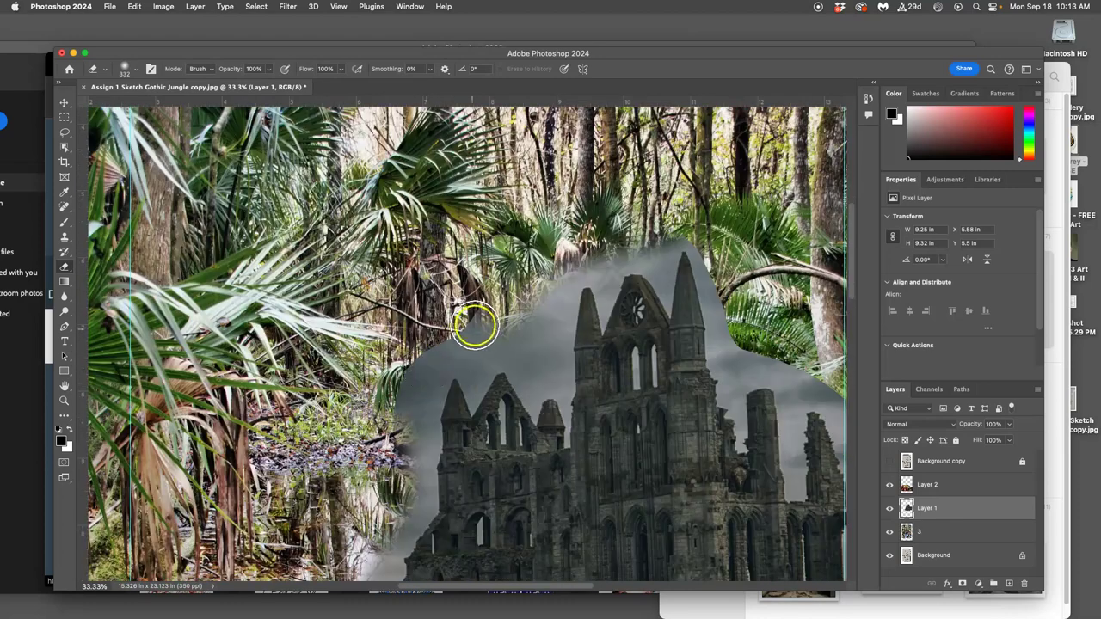
pyautogui.moveTo(478, 322)
pyautogui.mouseDown()
pyautogui.moveTo(418, 341)
pyautogui.moveTo(380, 378)
pyautogui.moveTo(380, 406)
pyautogui.mouseUp()
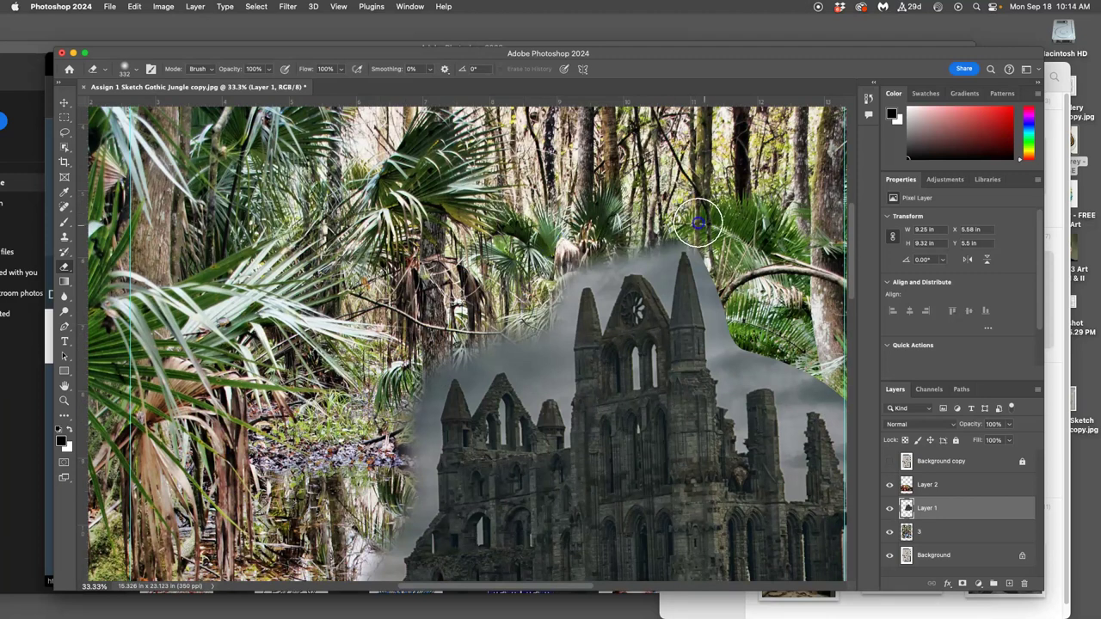
pyautogui.moveTo(698, 224)
pyautogui.mouseDown()
pyautogui.moveTo(735, 273)
pyautogui.moveTo(757, 350)
pyautogui.moveTo(749, 299)
pyautogui.moveTo(764, 331)
pyautogui.moveTo(809, 363)
pyautogui.mouseUp()
pyautogui.scroll(-5, 767, 319)
pyautogui.hscroll(5, 766, 319)
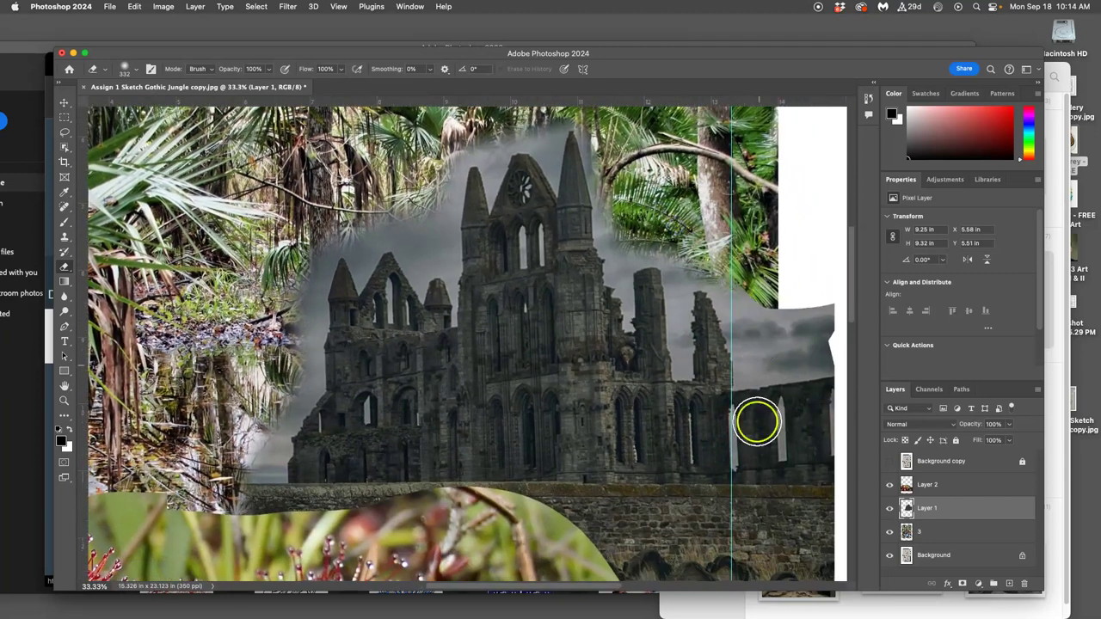
pyautogui.scroll(-10, 751, 440)
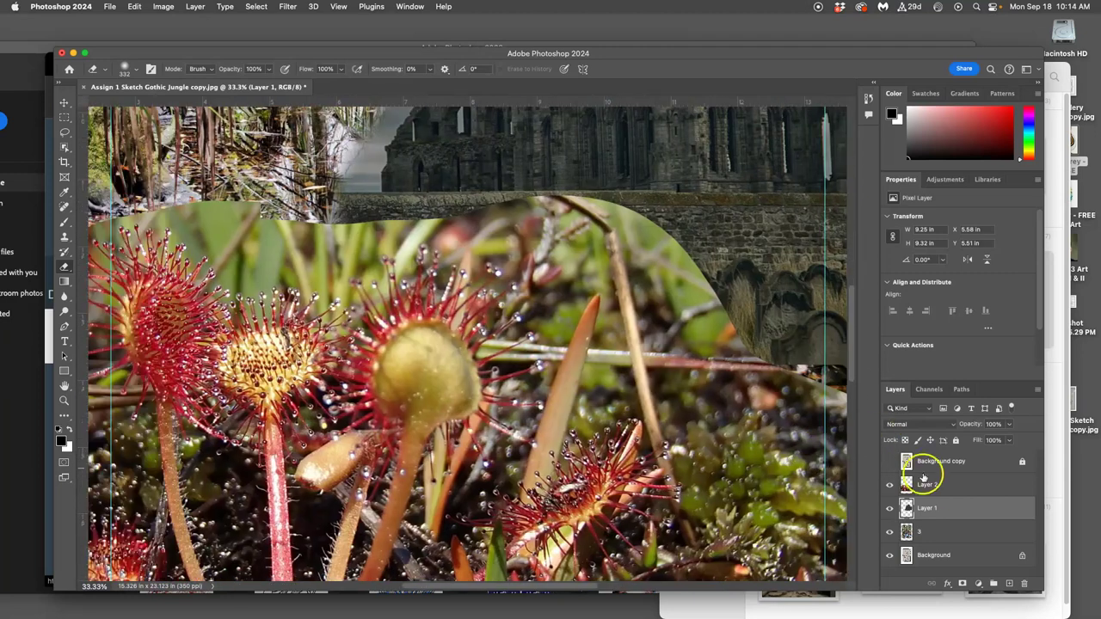
# Erase the sundew layer's top edge to reveal the castle wall and gravestones, then zoom out.
pyautogui.click(929, 485)
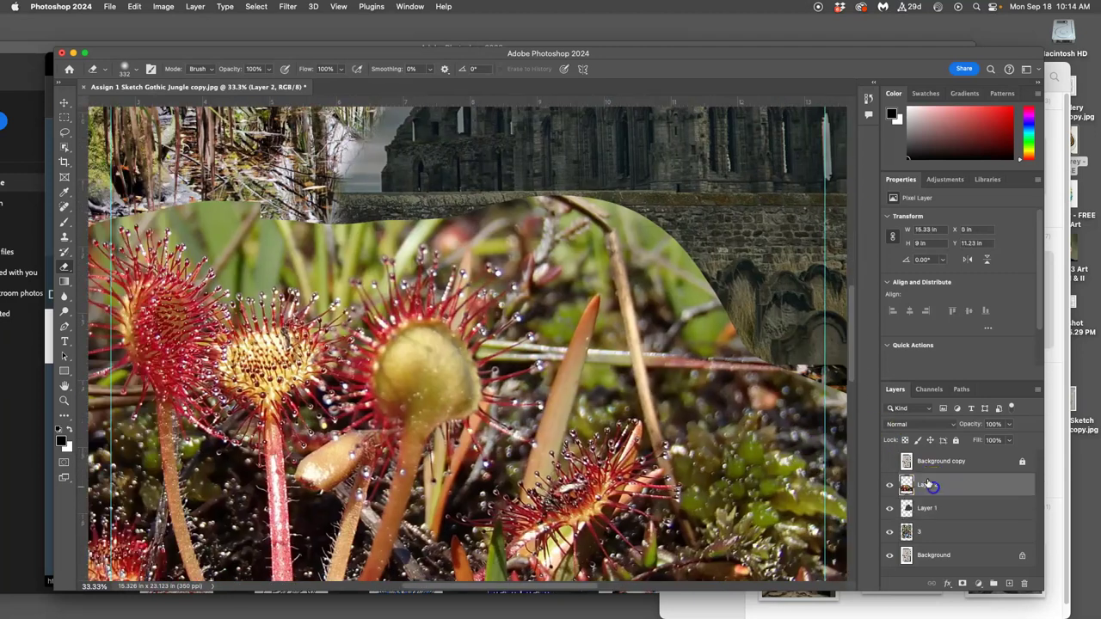
pyautogui.moveTo(738, 312)
pyautogui.mouseDown()
pyautogui.moveTo(571, 192)
pyautogui.moveTo(627, 240)
pyautogui.moveTo(440, 212)
pyautogui.moveTo(250, 225)
pyautogui.moveTo(184, 193)
pyautogui.moveTo(269, 230)
pyautogui.mouseUp()
pyautogui.hscroll(-10, 269, 230)
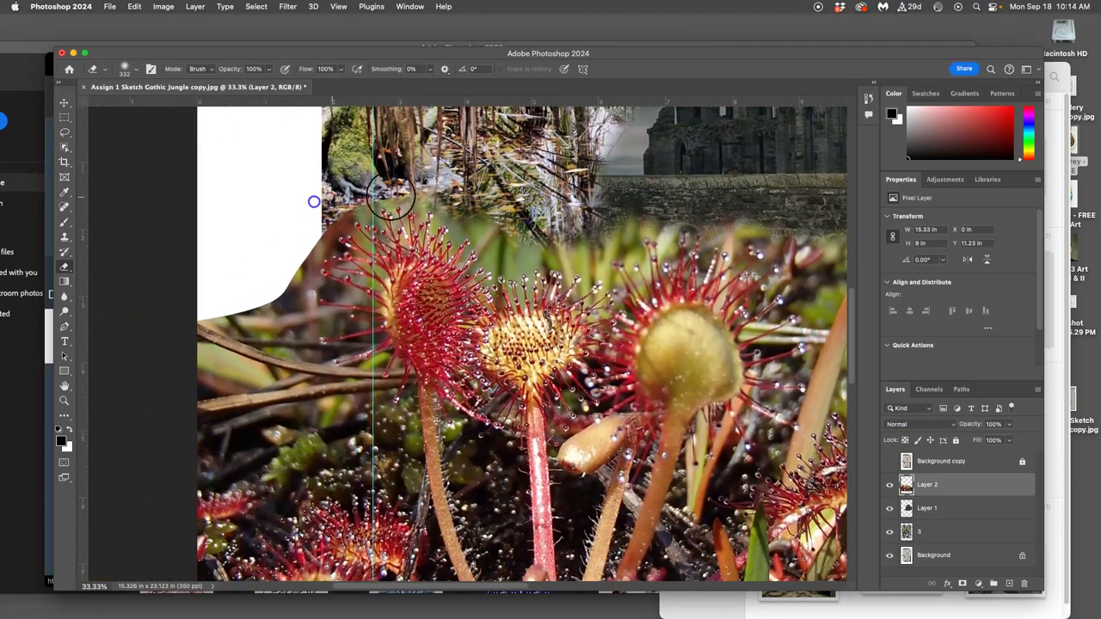
pyautogui.hscroll(10, 467, 196)
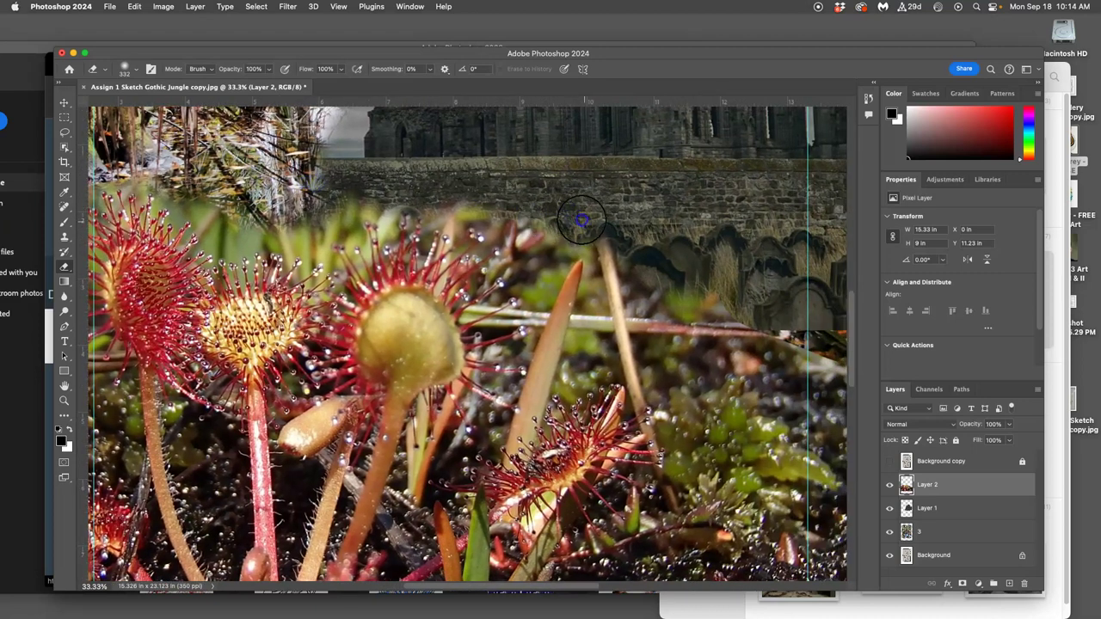
pyautogui.hscroll(5, 582, 221)
pyautogui.scroll(-2, 581, 221)
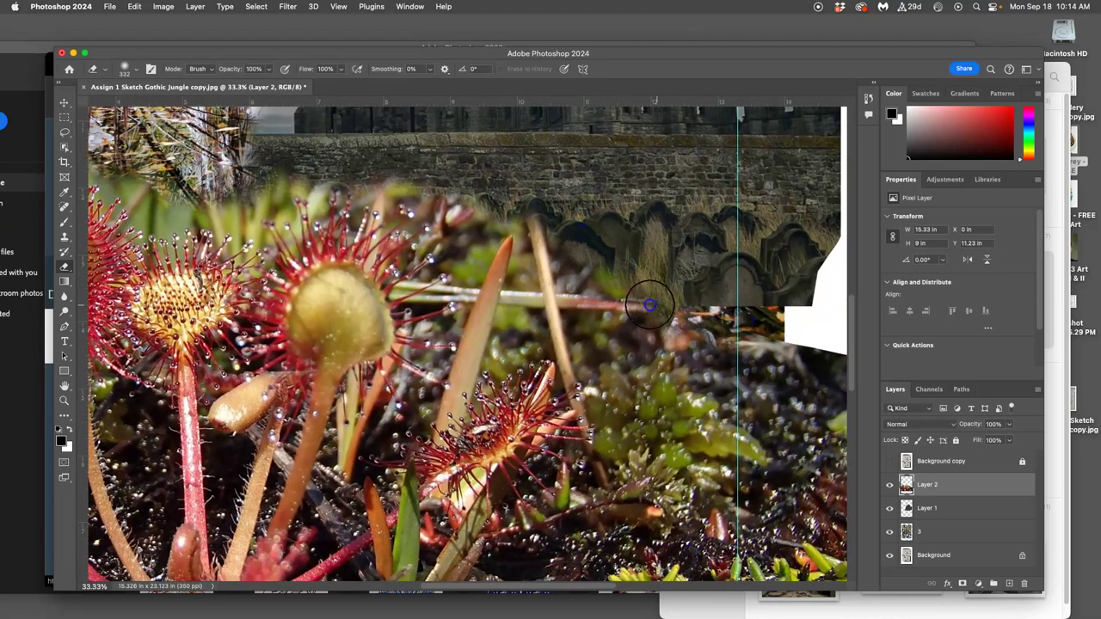
pyautogui.moveTo(636, 305)
pyautogui.mouseDown()
pyautogui.moveTo(568, 297)
pyautogui.moveTo(543, 223)
pyautogui.moveTo(576, 327)
pyautogui.moveTo(538, 306)
pyautogui.moveTo(544, 242)
pyautogui.moveTo(527, 200)
pyautogui.moveTo(619, 244)
pyautogui.moveTo(677, 298)
pyautogui.moveTo(585, 302)
pyautogui.mouseUp()
pyautogui.press('super+minus')
pyautogui.press('super+minus')
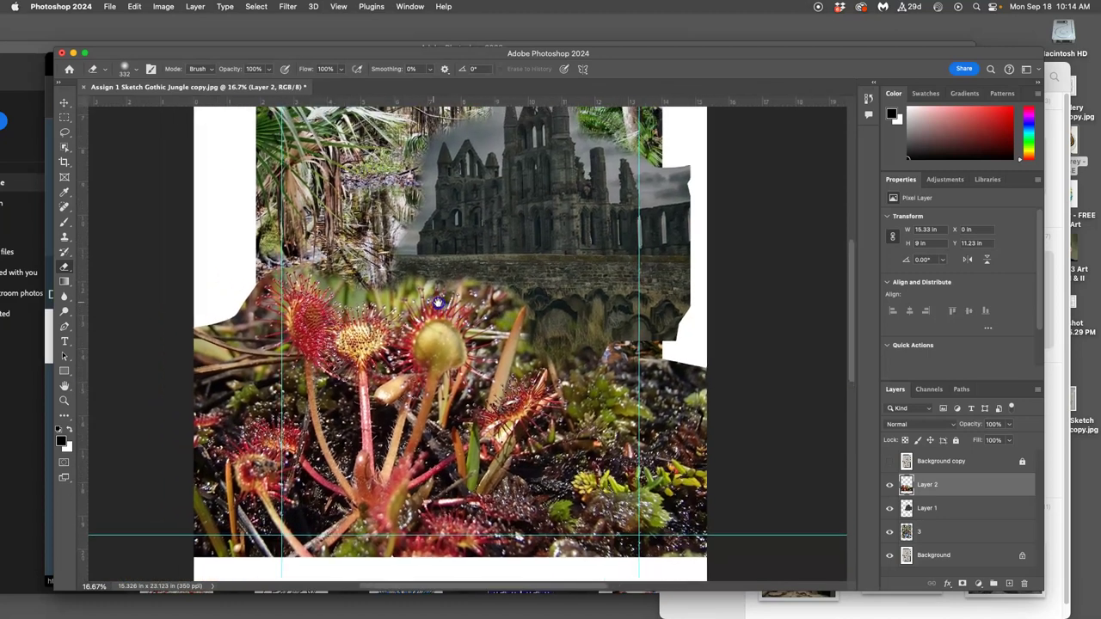
pyautogui.hscroll(-3, 441, 303)
pyautogui.scroll(1, 441, 303)
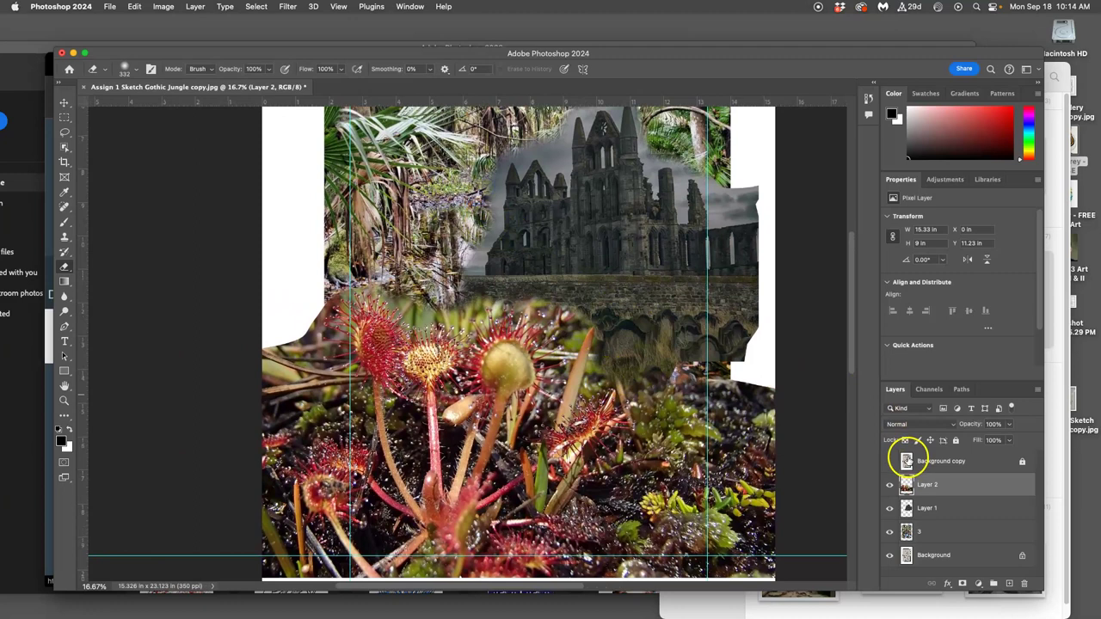
pyautogui.click(929, 507)
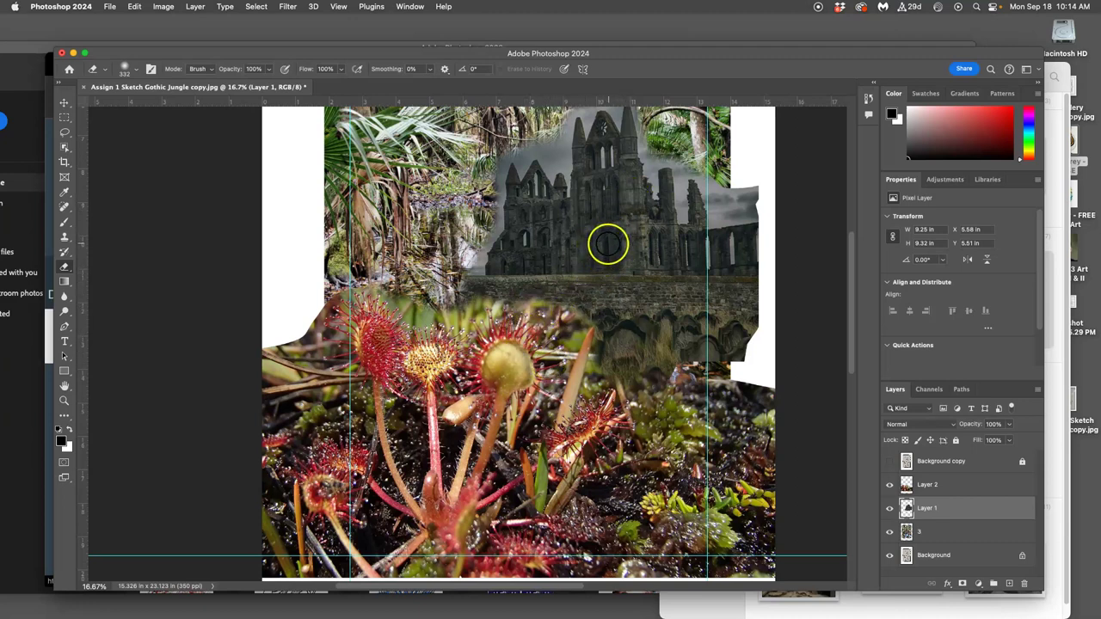
pyautogui.press('super+minus')
pyautogui.press('super+minus')
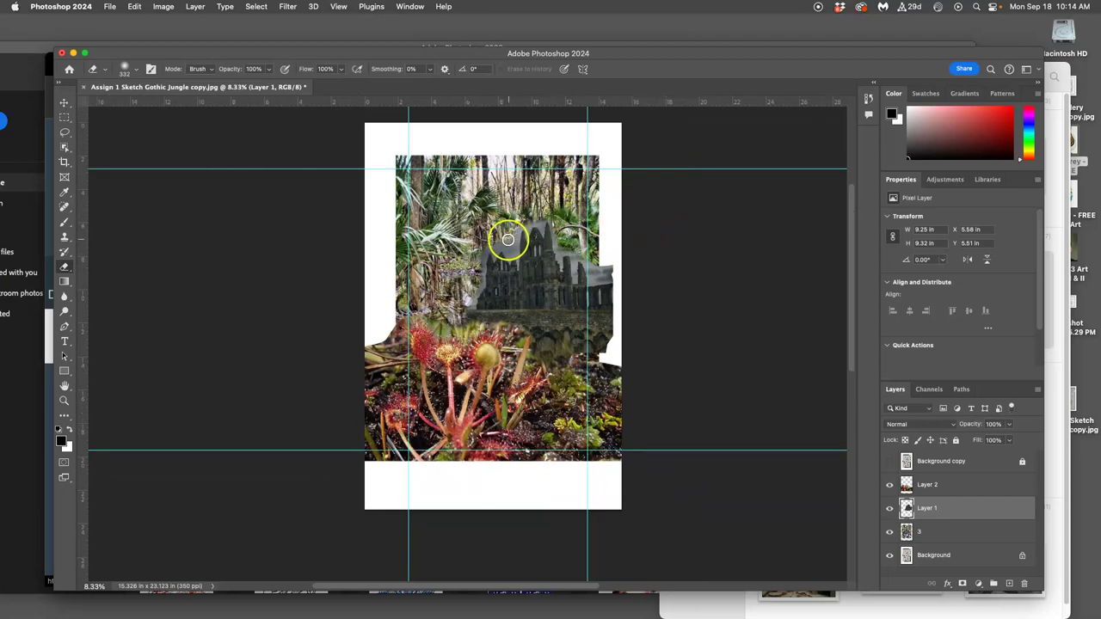
# Erase a bit more of the castle's upper edge, then apply Levels 14 / 1.22 / 178 to it.
pyautogui.moveTo(477, 248)
pyautogui.mouseDown()
pyautogui.moveTo(520, 235)
pyautogui.moveTo(534, 257)
pyautogui.moveTo(539, 223)
pyautogui.moveTo(527, 269)
pyautogui.mouseUp()
pyautogui.click(165, 6)
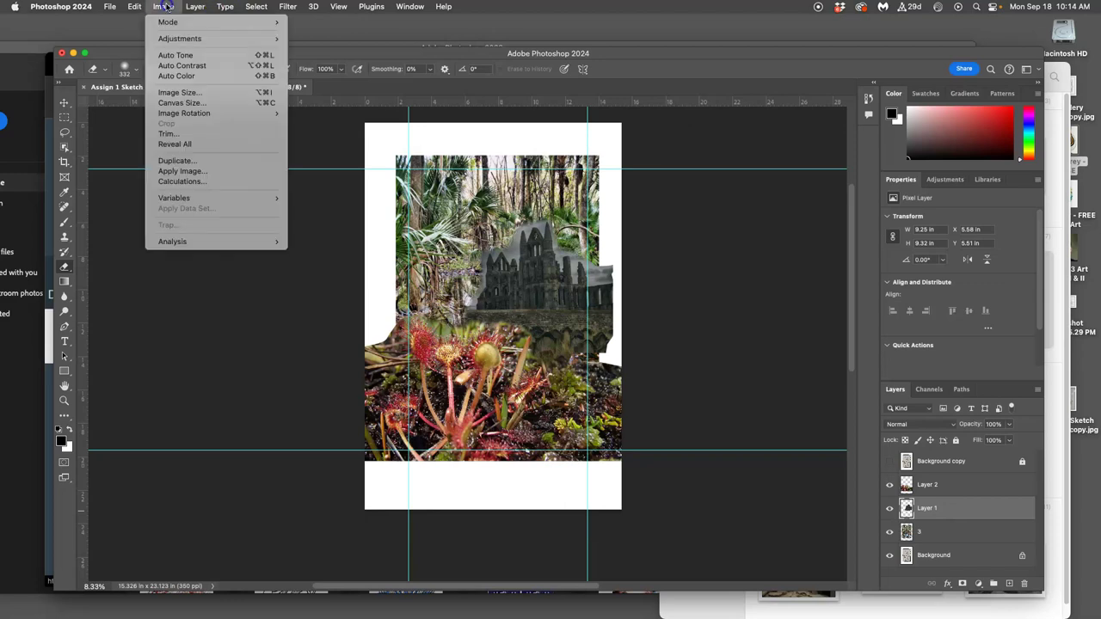
pyautogui.moveTo(177, 39)
pyautogui.click(305, 49)
pyautogui.moveTo(597, 153); pyautogui.dragTo(851, 111)
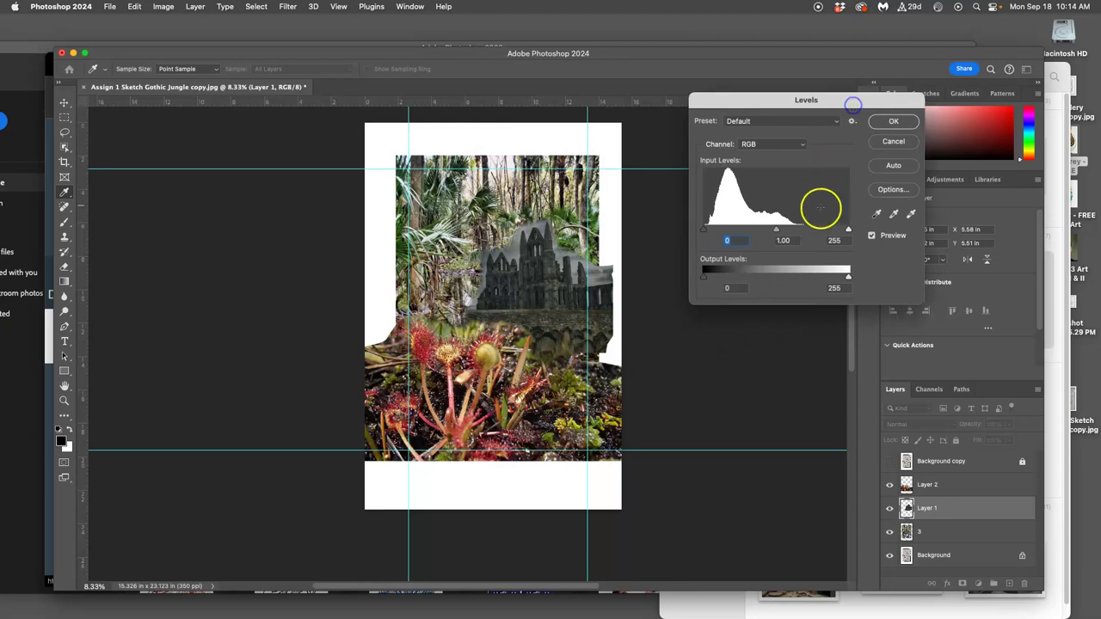
pyautogui.moveTo(774, 231); pyautogui.dragTo(764, 226)
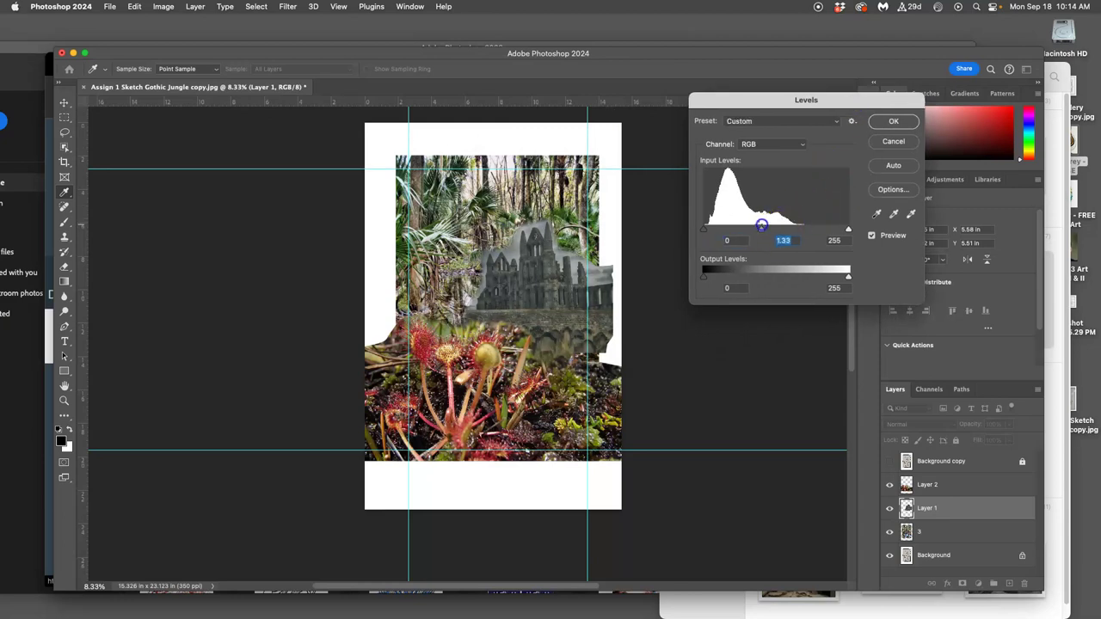
pyautogui.moveTo(709, 231); pyautogui.dragTo(712, 231)
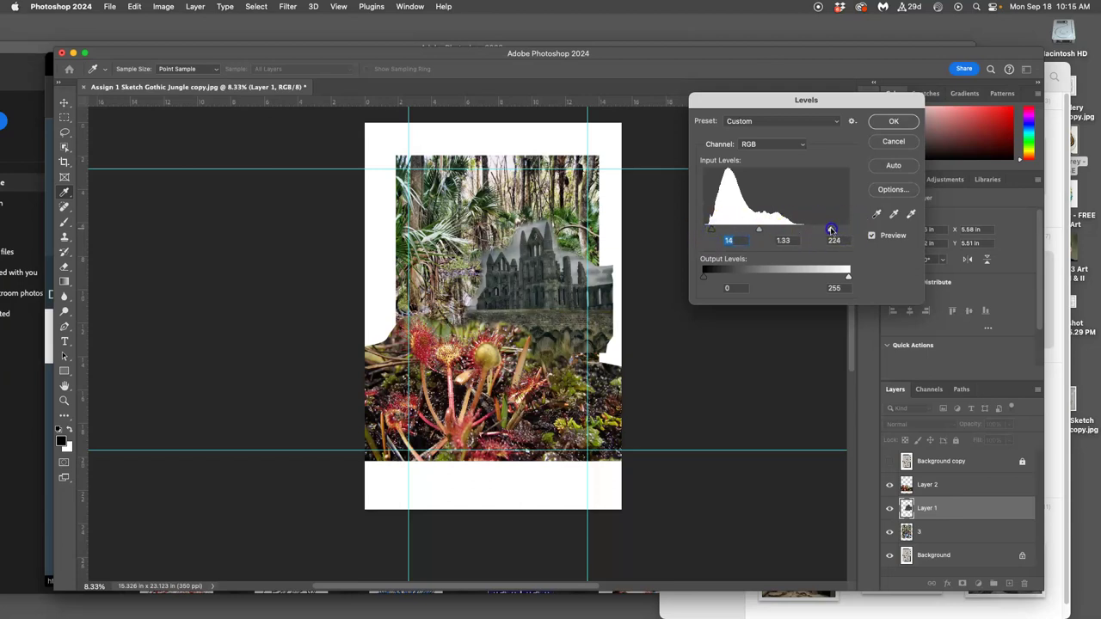
pyautogui.moveTo(831, 231); pyautogui.dragTo(751, 231)
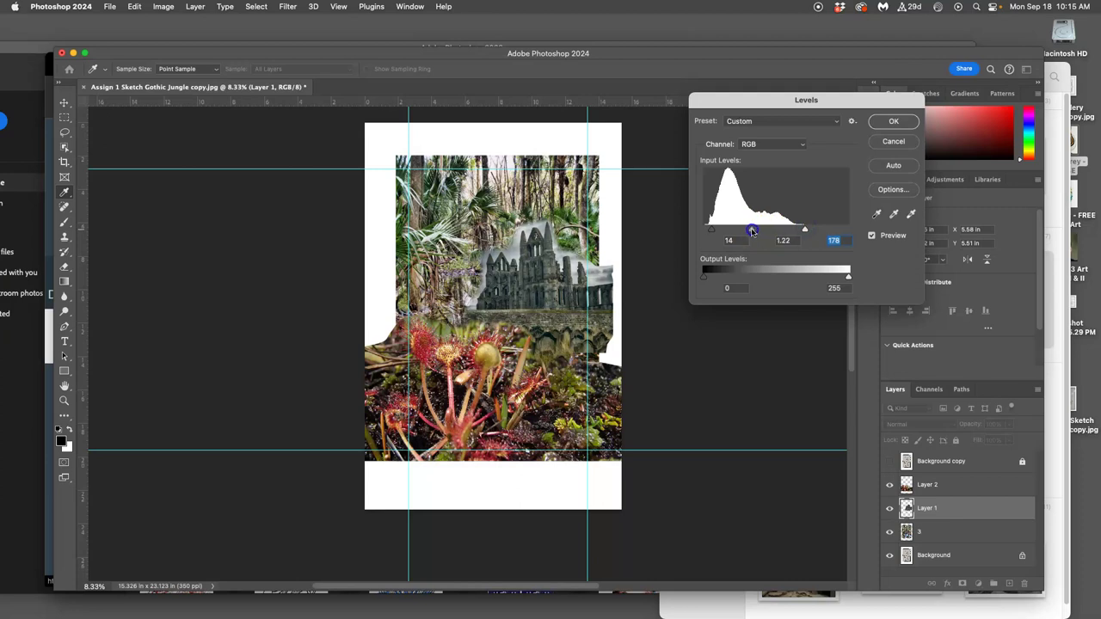
pyautogui.click(903, 126)
pyautogui.click(162, 7)
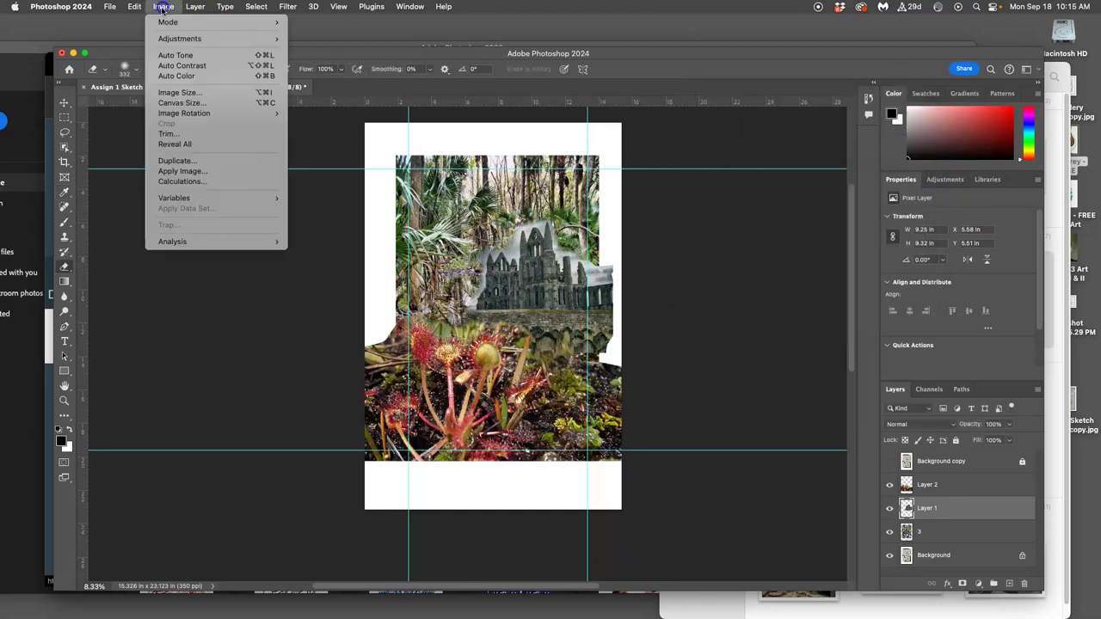
pyautogui.moveTo(166, 39)
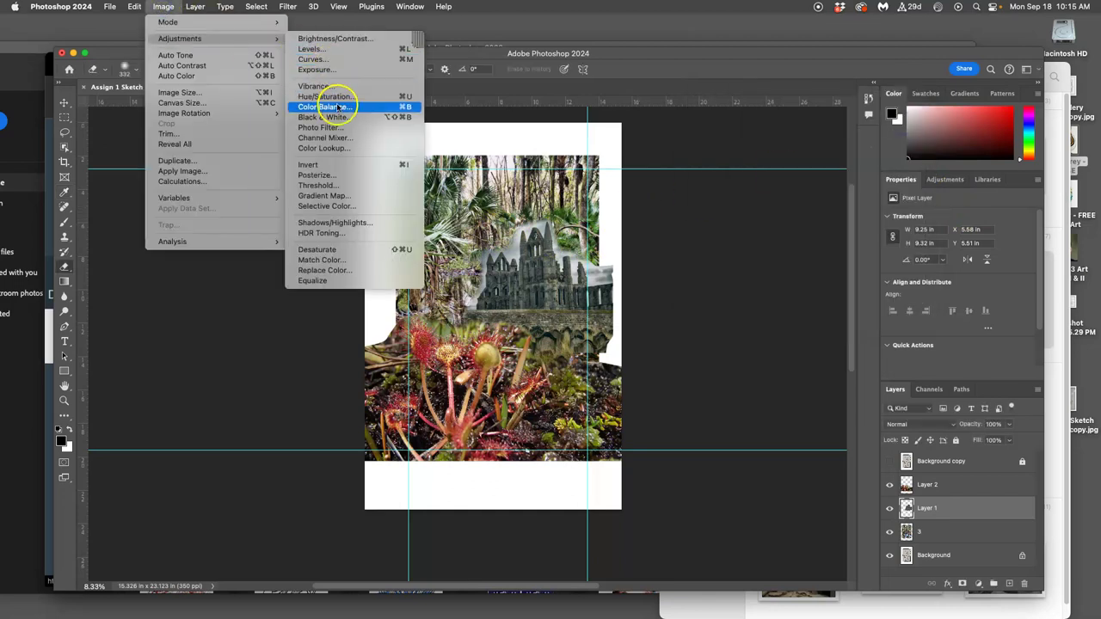